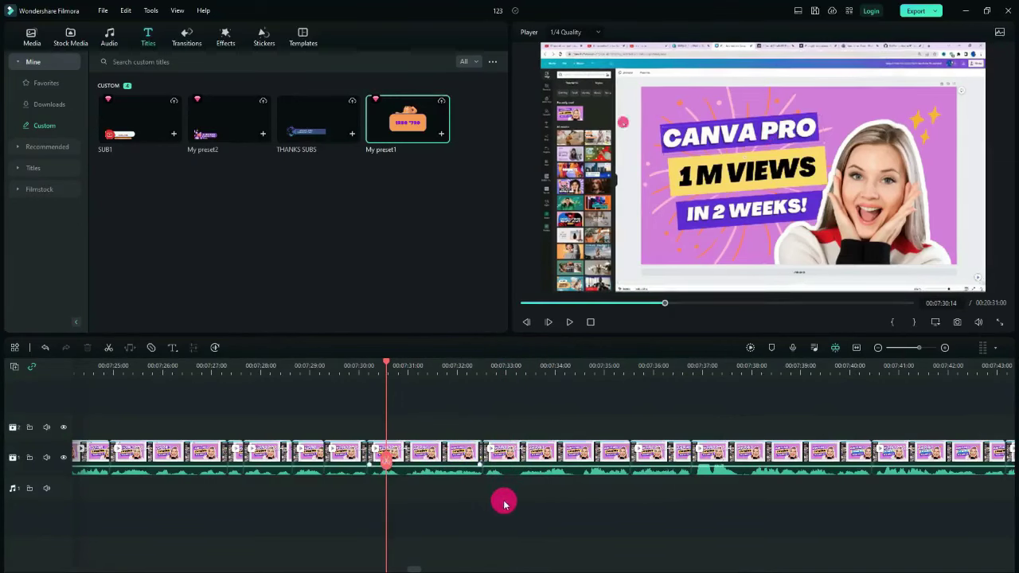
- Play the footage from 00:07:30:14 and split the main track clip at 00:07:33:08
{"action": "key", "text": "space"}
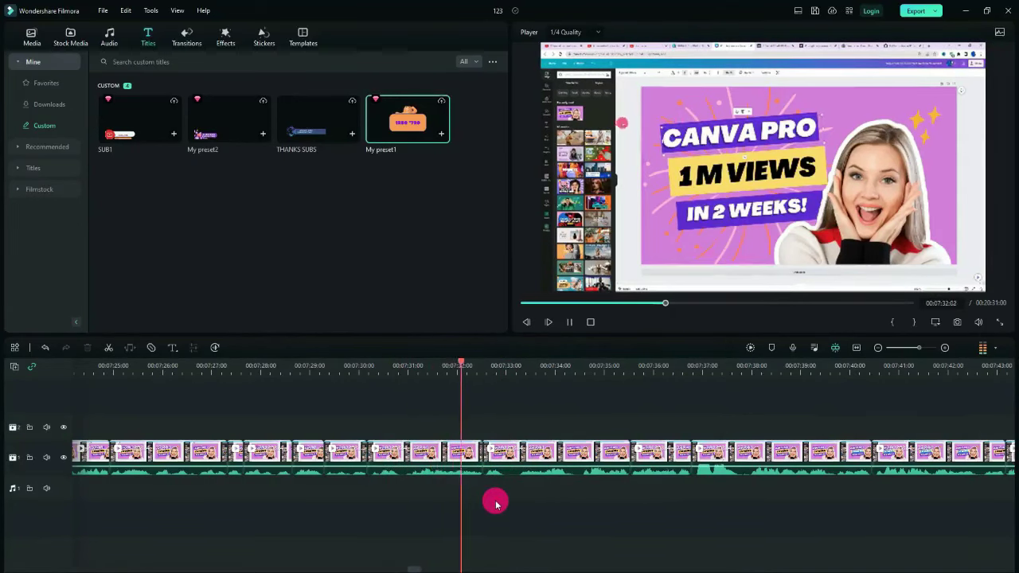
{"action": "left_click", "coordinate": [521, 456]}
{"action": "left_click", "coordinate": [522, 465]}
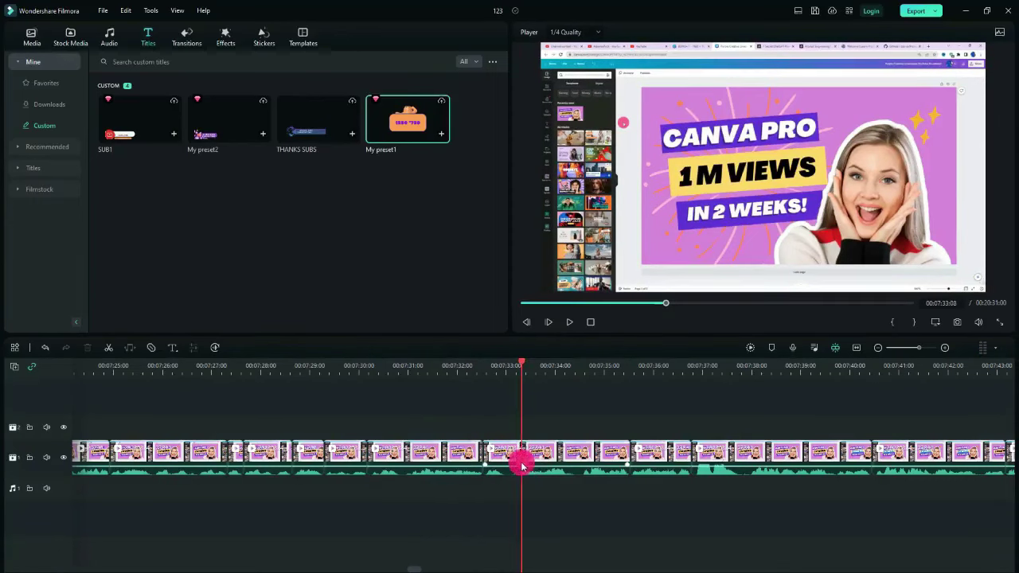
{"action": "left_click", "coordinate": [522, 465]}
- Split the clip again at 00:07:34:09 and delete the piece between the two cuts
{"action": "left_click", "coordinate": [559, 464]}
{"action": "left_click", "coordinate": [581, 468]}
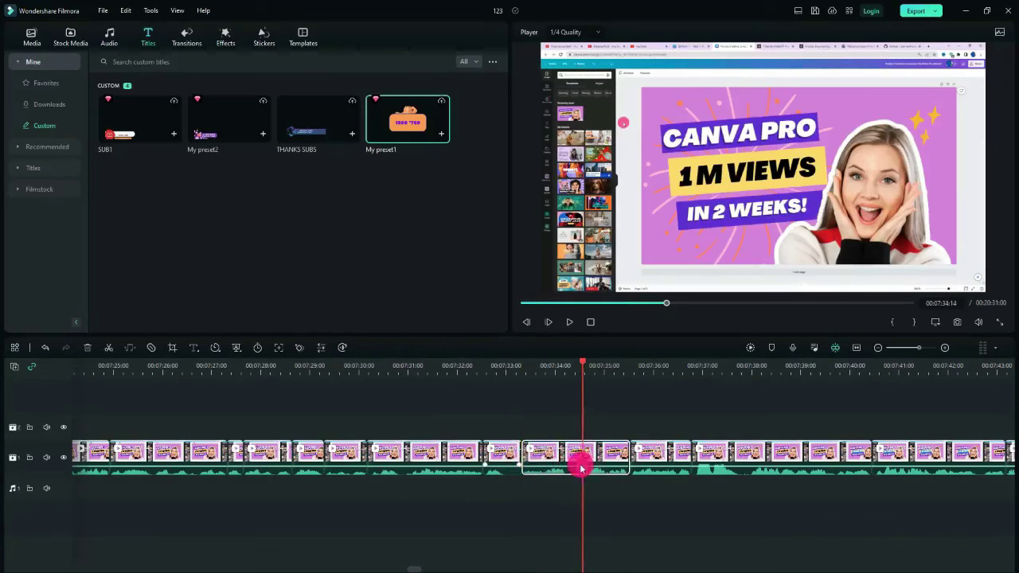
{"action": "left_click", "coordinate": [571, 469]}
{"action": "key", "text": "ctrl+b"}
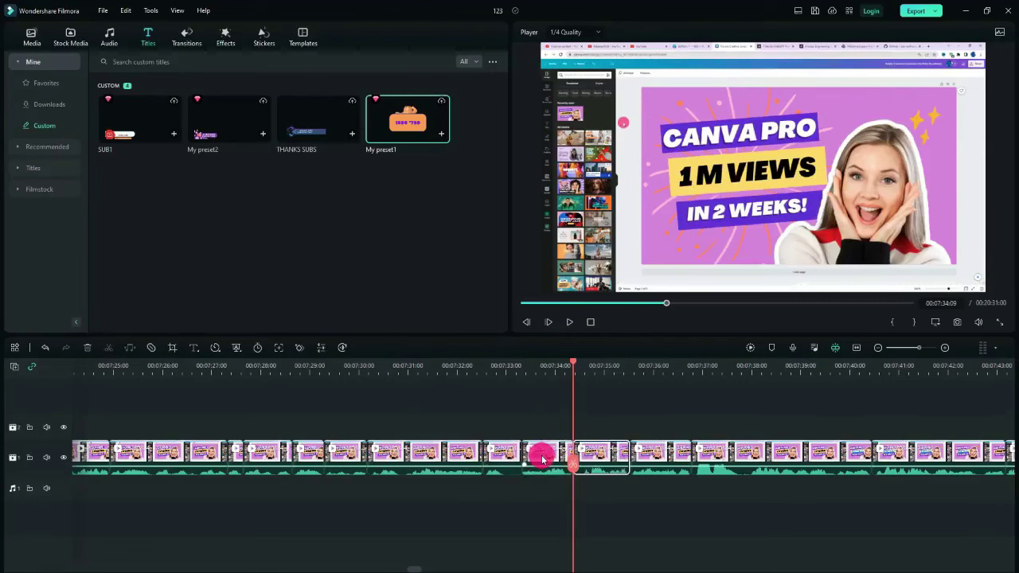
{"action": "left_click", "coordinate": [544, 455]}
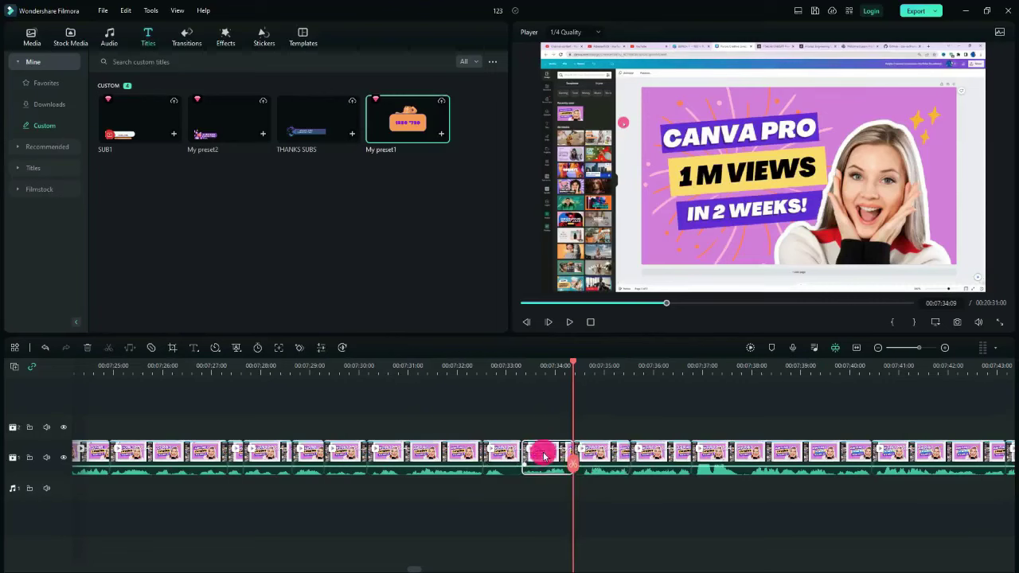
{"action": "key", "text": "Delete"}
- Replay the footage around the new cut and delete the short clip that starts at 00:07:33:08
{"action": "key", "text": "space"}
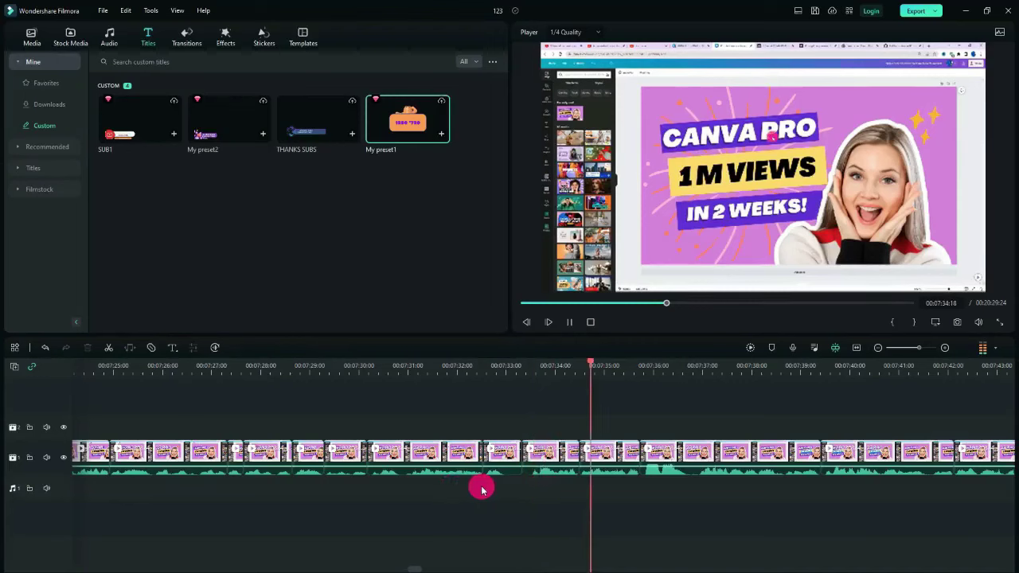
{"action": "left_click_drag", "start_coordinate": [618, 460], "coordinate": [463, 470]}
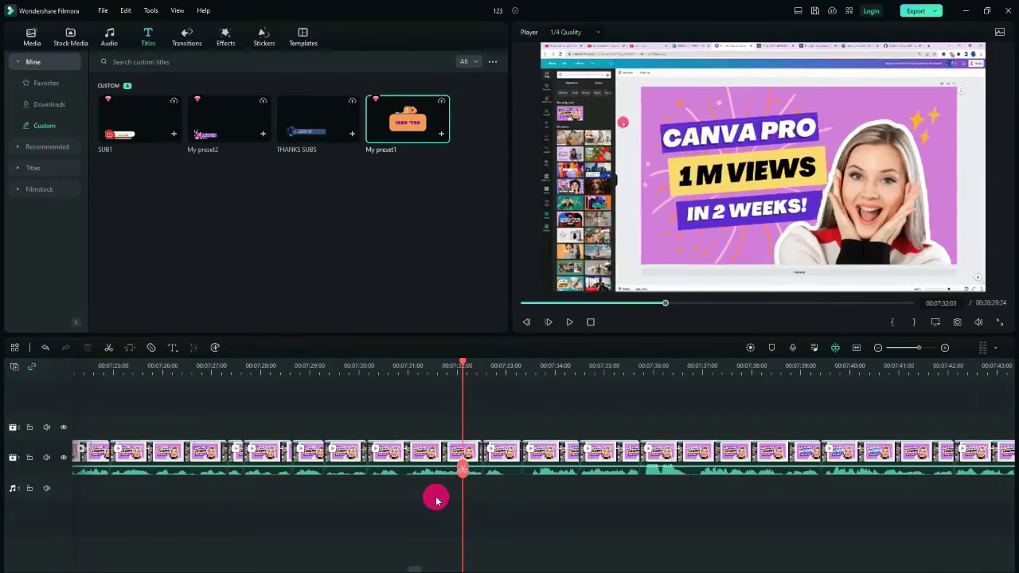
{"action": "key", "text": "space"}
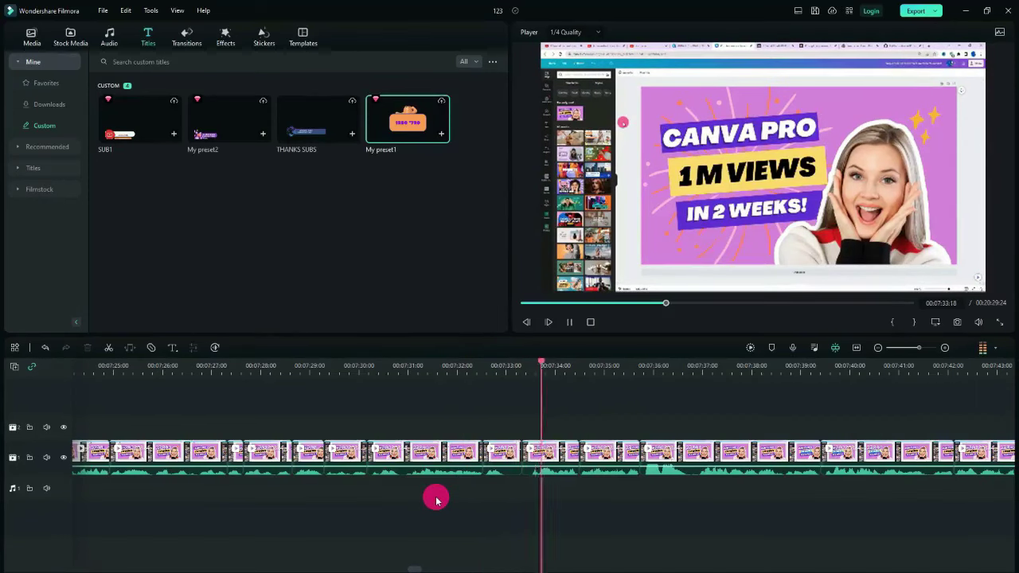
{"action": "key", "text": "space"}
{"action": "left_click", "coordinate": [554, 460]}
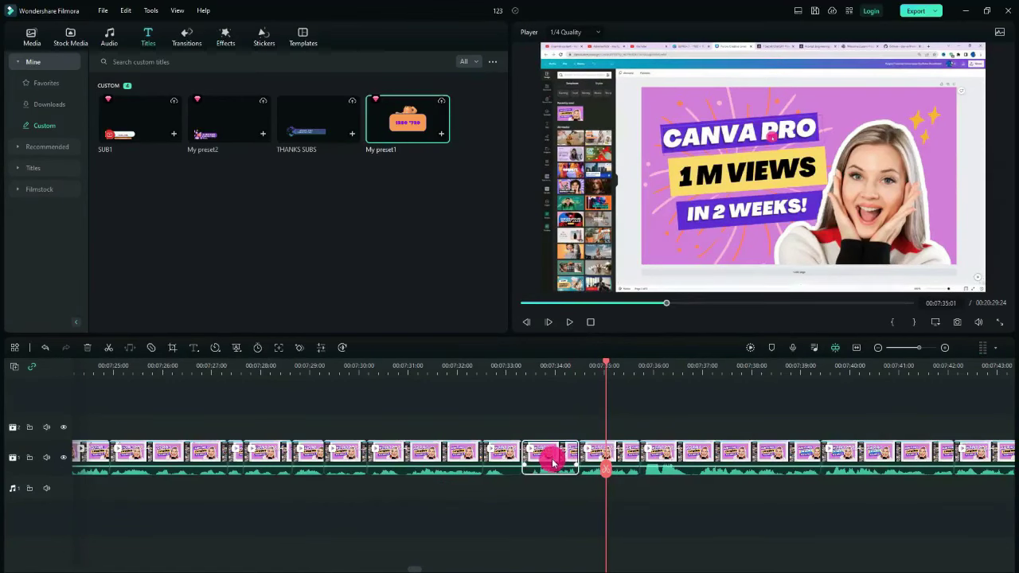
{"action": "key", "text": "Delete"}
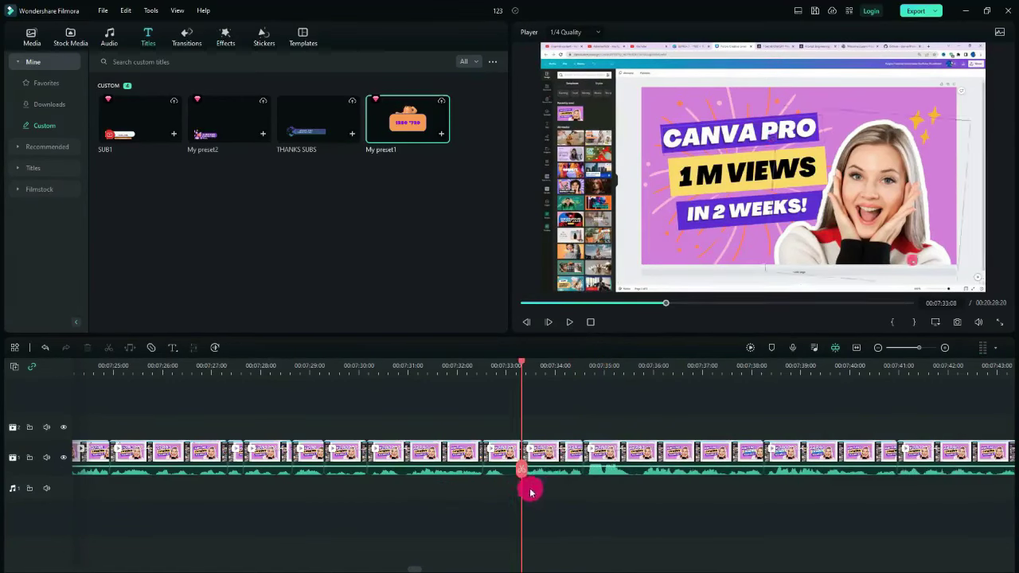
- Split the clip at 00:07:36:00, delete the piece before the cut, and save the project
{"action": "key", "text": "space"}
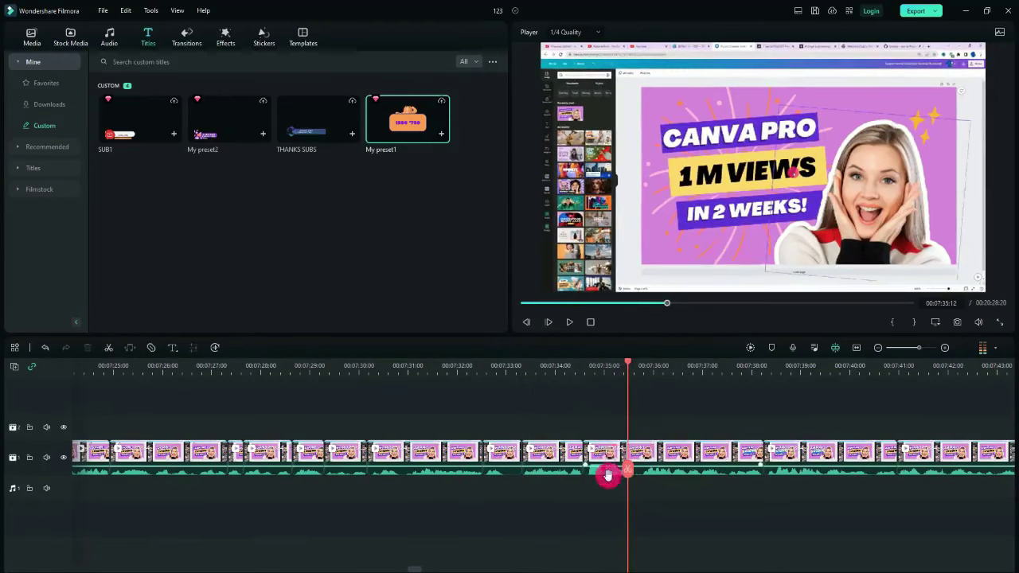
{"action": "key", "text": "space"}
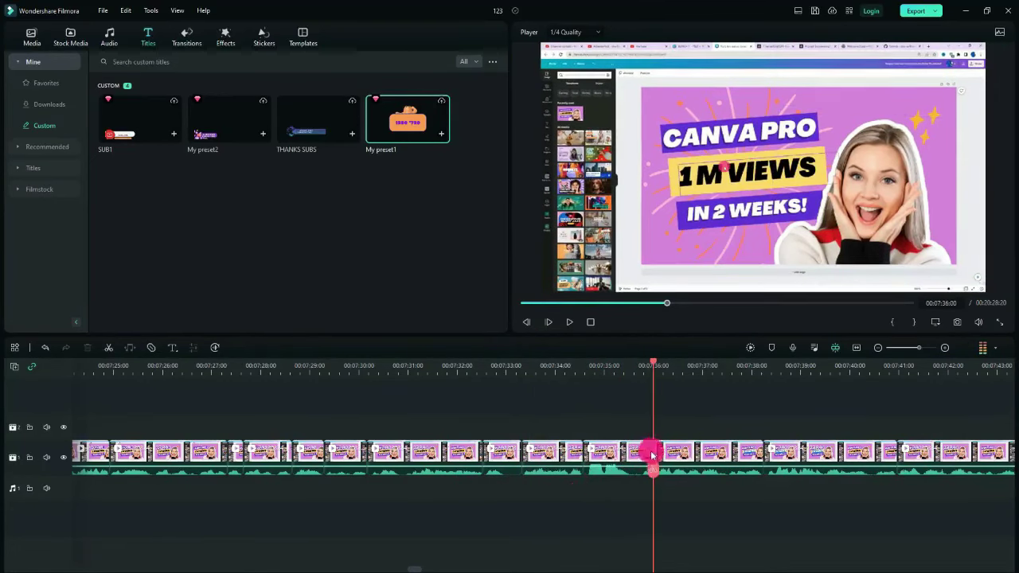
{"action": "left_click", "coordinate": [653, 469]}
{"action": "left_click", "coordinate": [619, 471]}
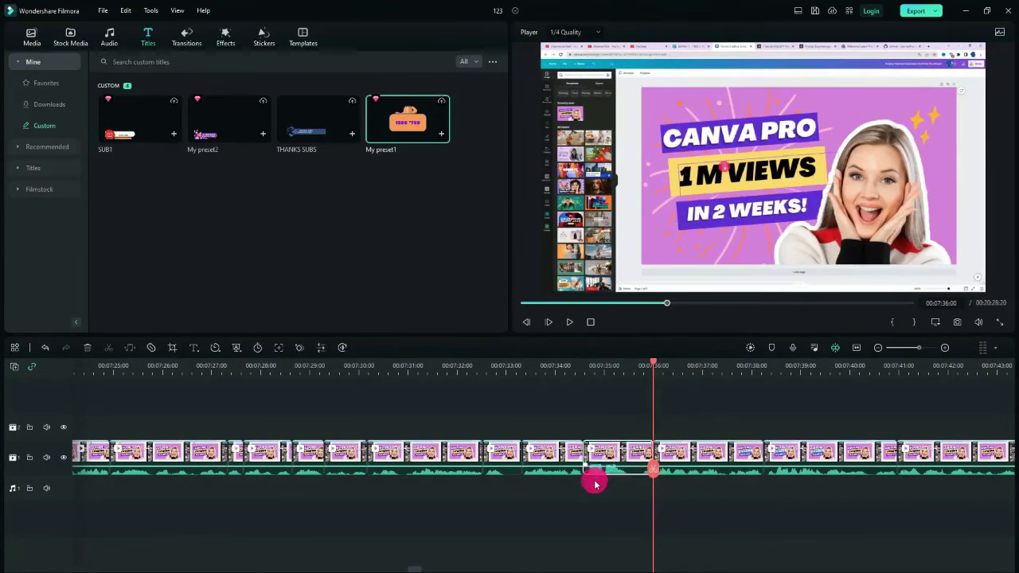
{"action": "key", "text": "Delete"}
{"action": "key", "text": "ctrl+s"}
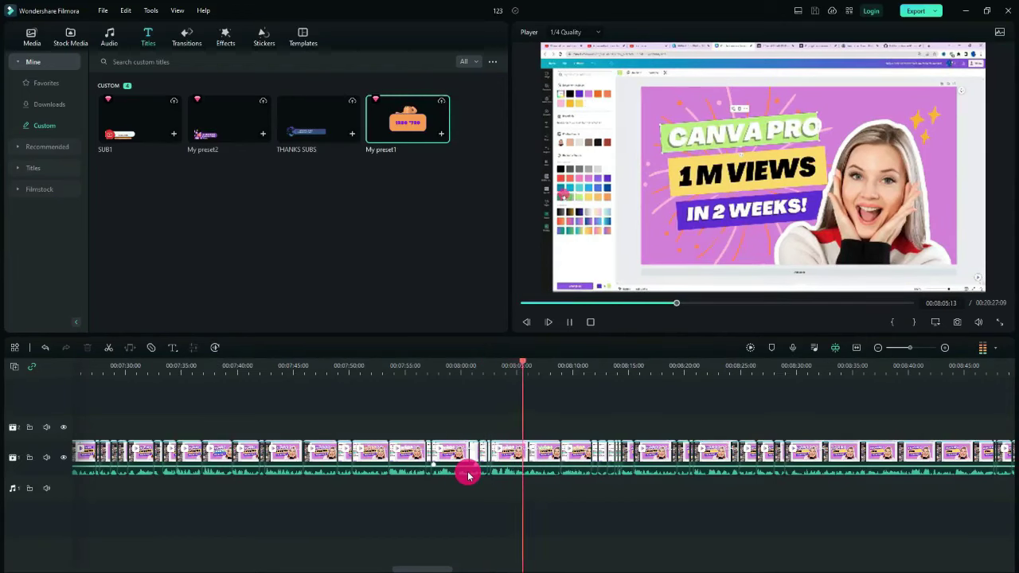
- Replay the footage from about 00:07:56:18 and delete the clip that spans 00:08:00:01
{"action": "key", "text": "space"}
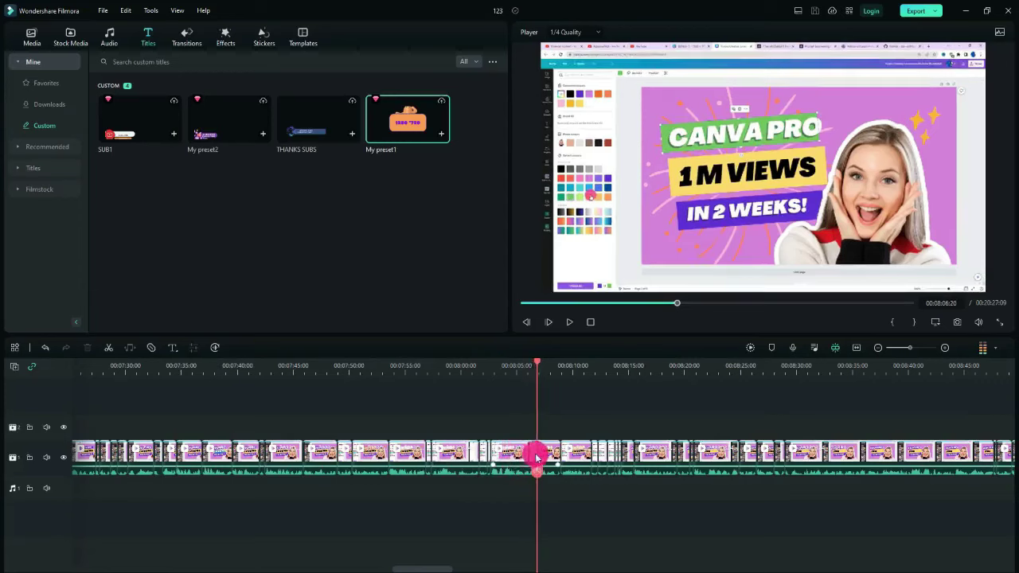
{"action": "left_click_drag", "start_coordinate": [536, 468], "coordinate": [434, 479]}
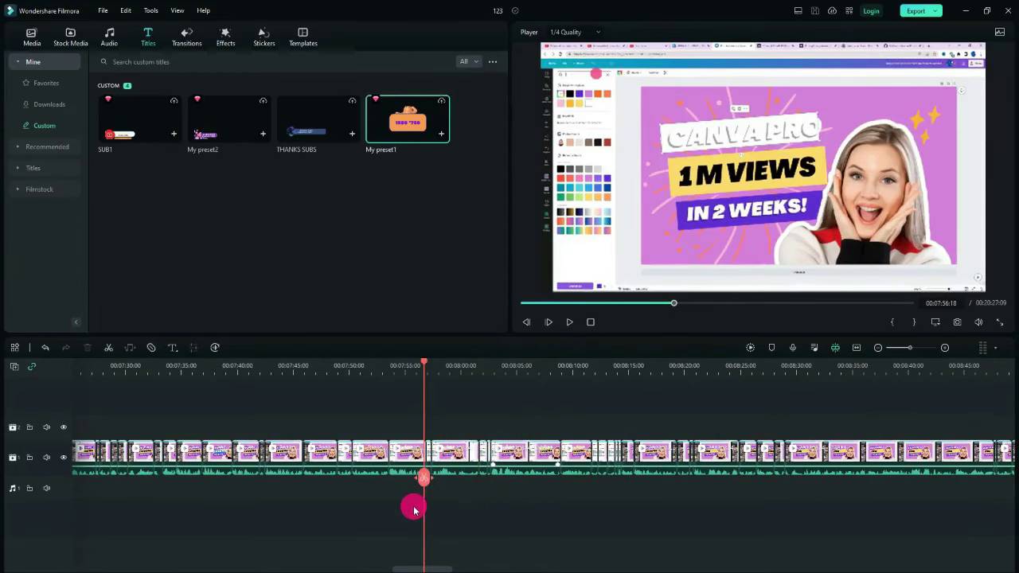
{"action": "key", "text": "space"}
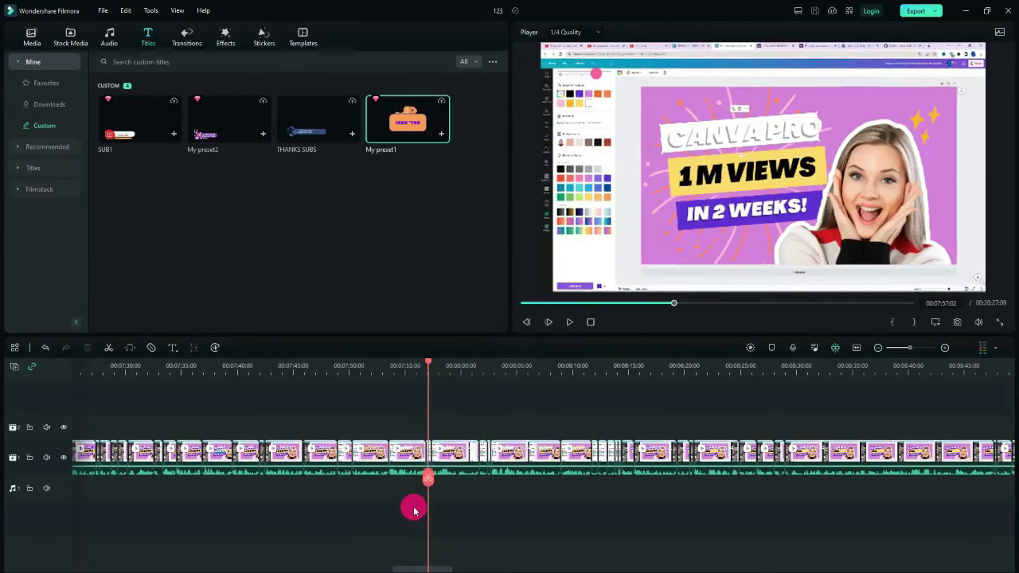
{"action": "key", "text": "space"}
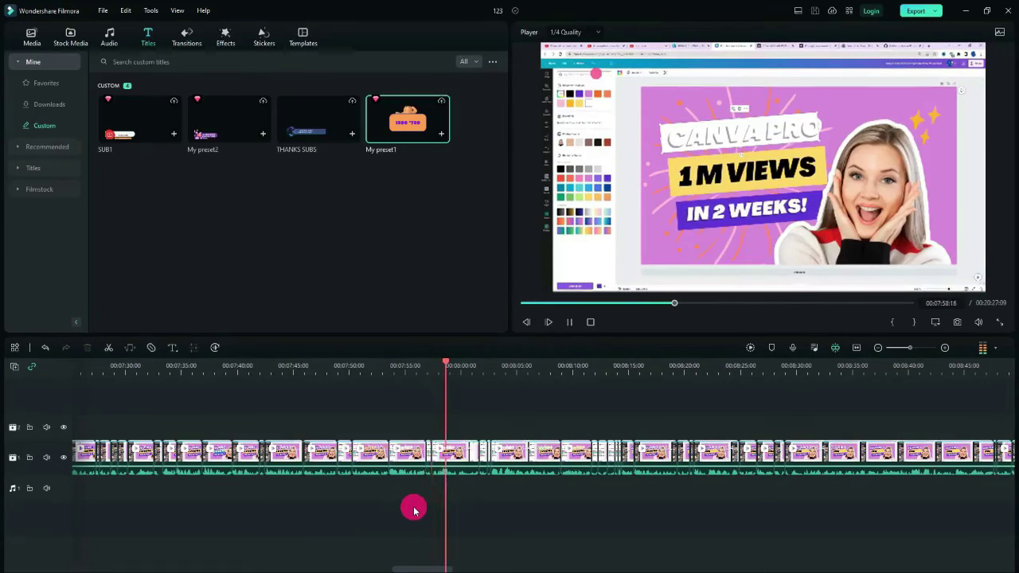
{"action": "key", "text": "space"}
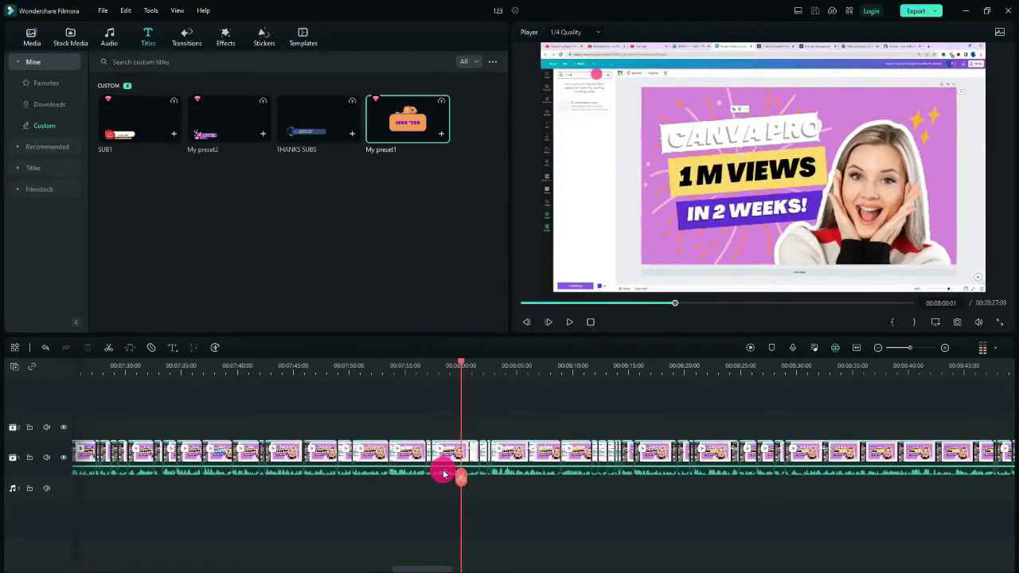
{"action": "left_click", "coordinate": [448, 451]}
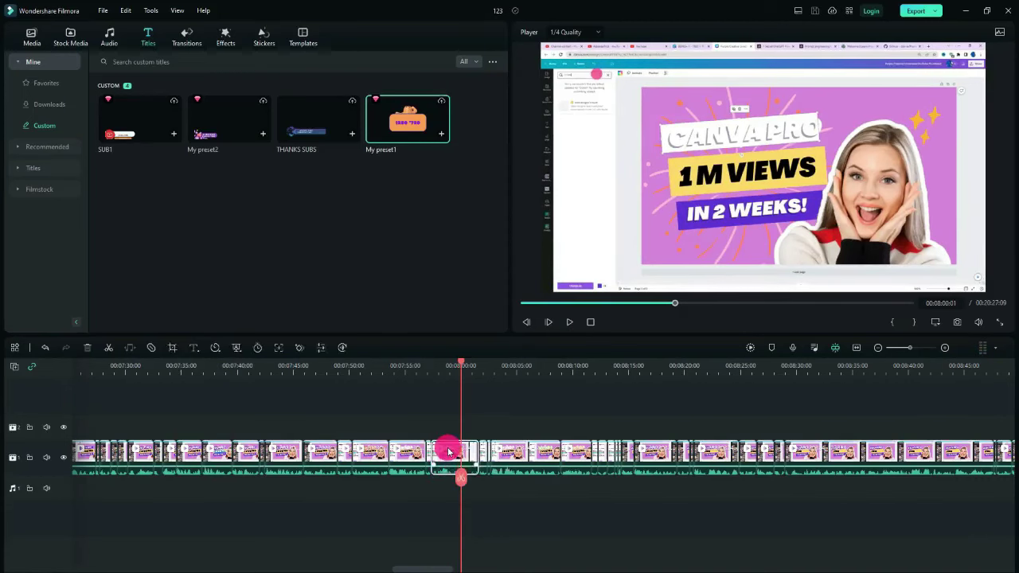
{"action": "key", "text": "Delete"}
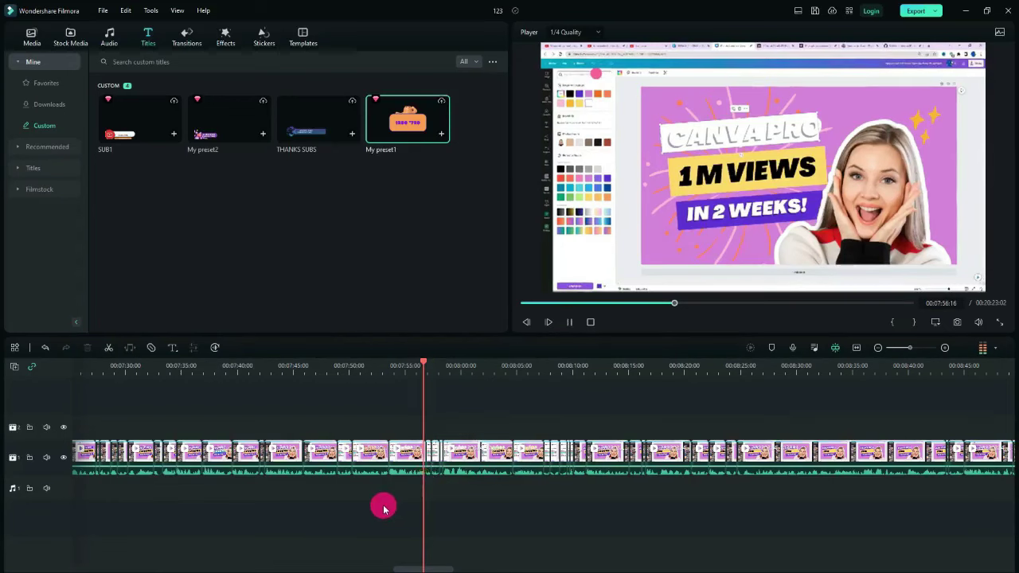
- Delete the three tiny clips that follow the clip ending at about 00:07:56
{"action": "key", "text": "space"}
{"action": "left_click", "coordinate": [427, 477]}
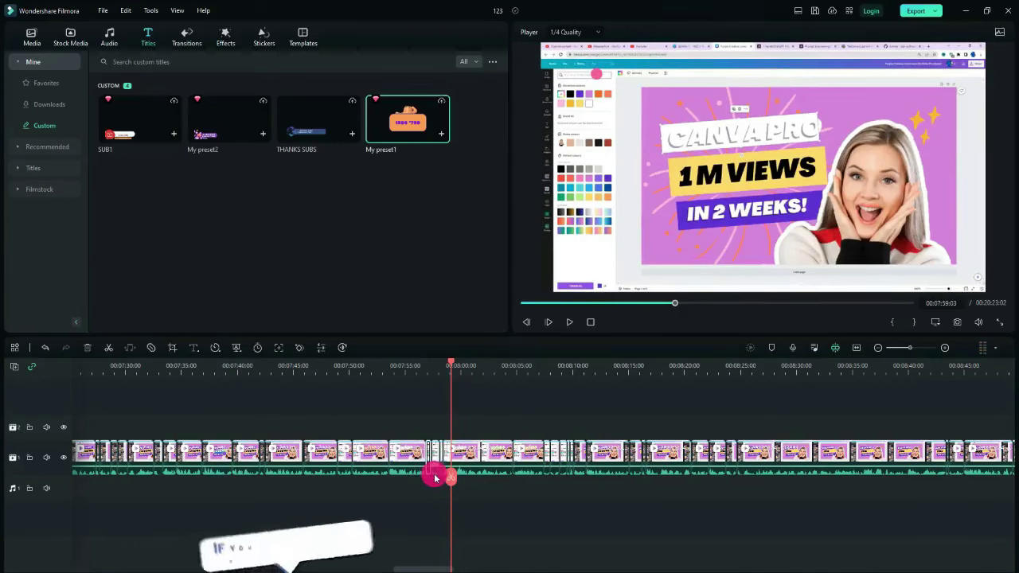
{"action": "left_click", "coordinate": [434, 478]}
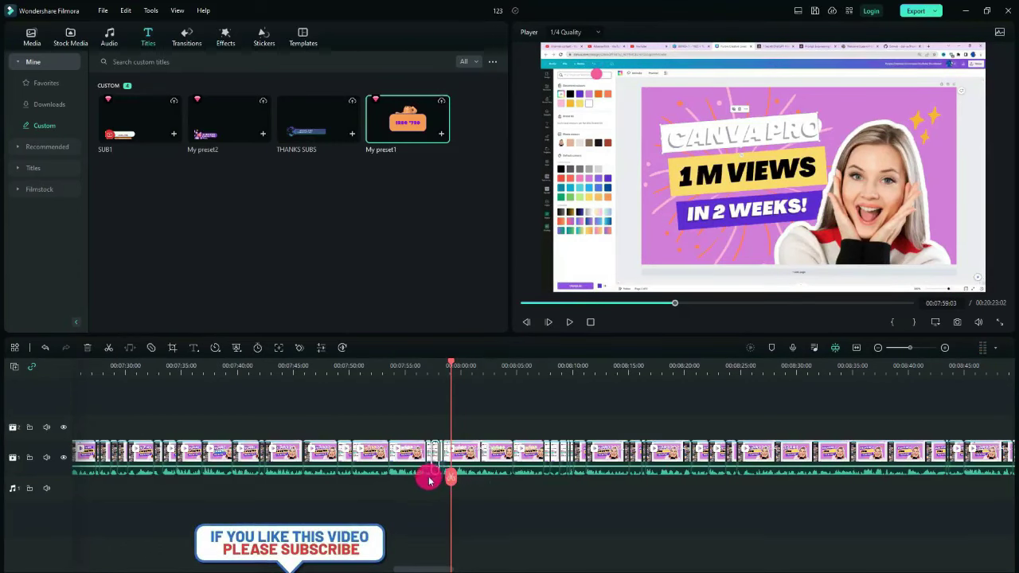
{"action": "key", "text": "Delete"}
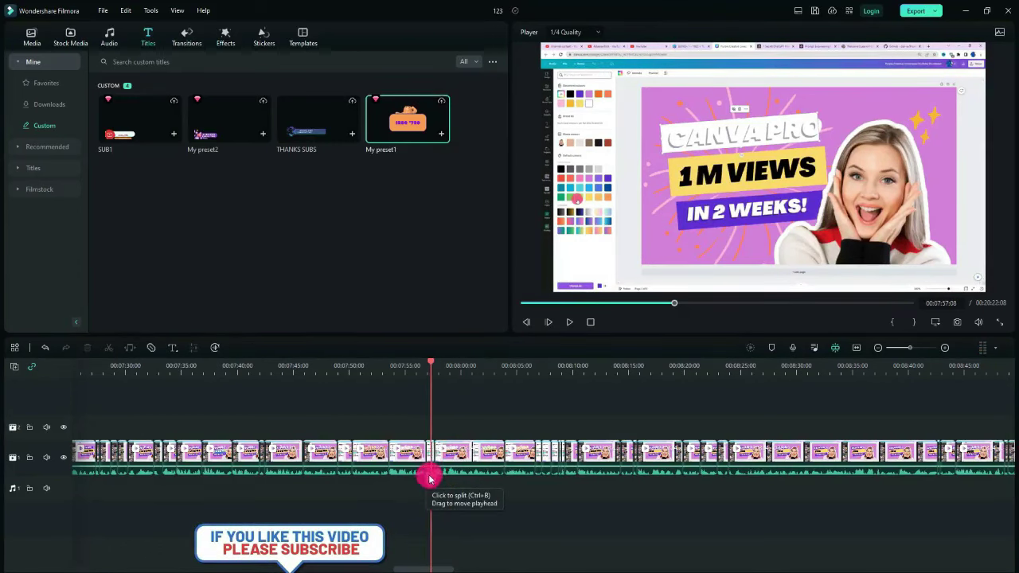
{"action": "left_click", "coordinate": [429, 458]}
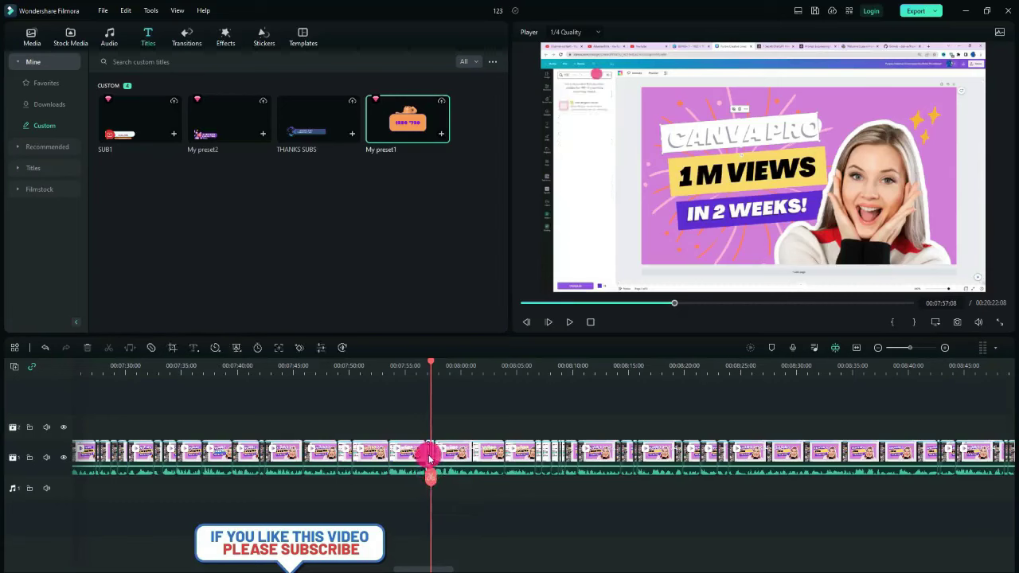
{"action": "key", "text": "Delete"}
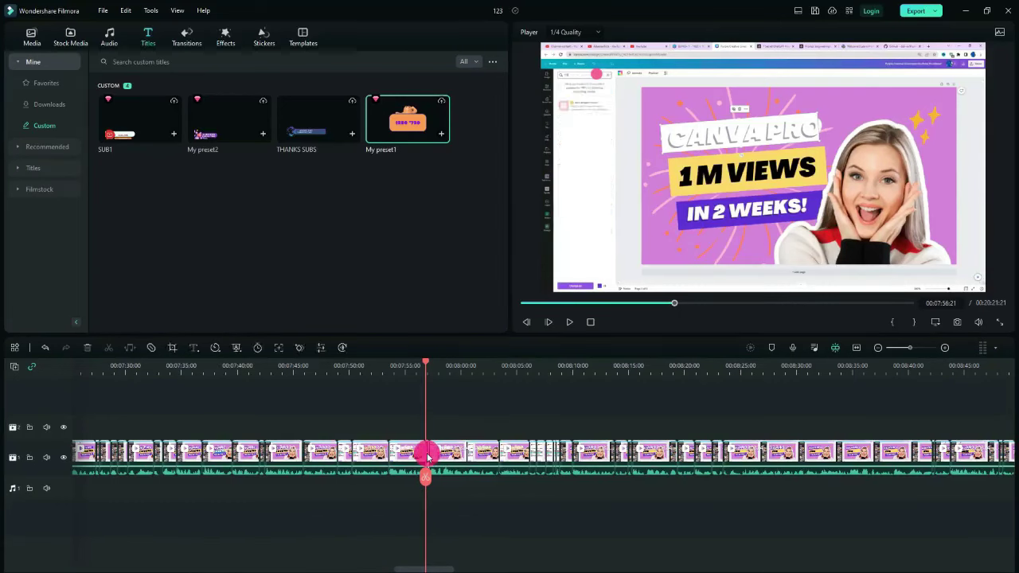
{"action": "key", "text": "Delete"}
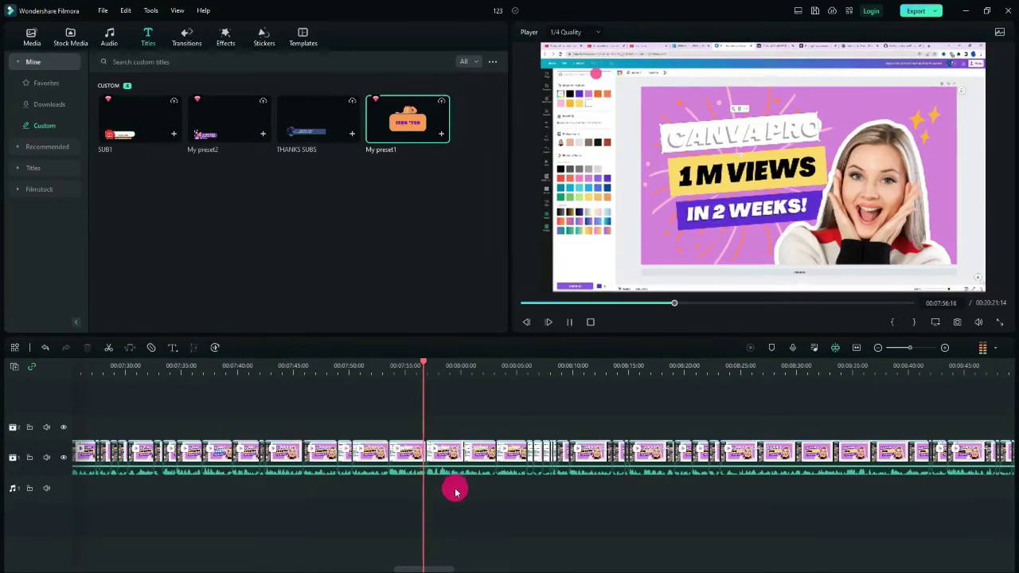
- Play on from 00:07:54:22, delete the clip starting at about 00:07:57, check the join, and save the project
{"action": "key", "text": "space"}
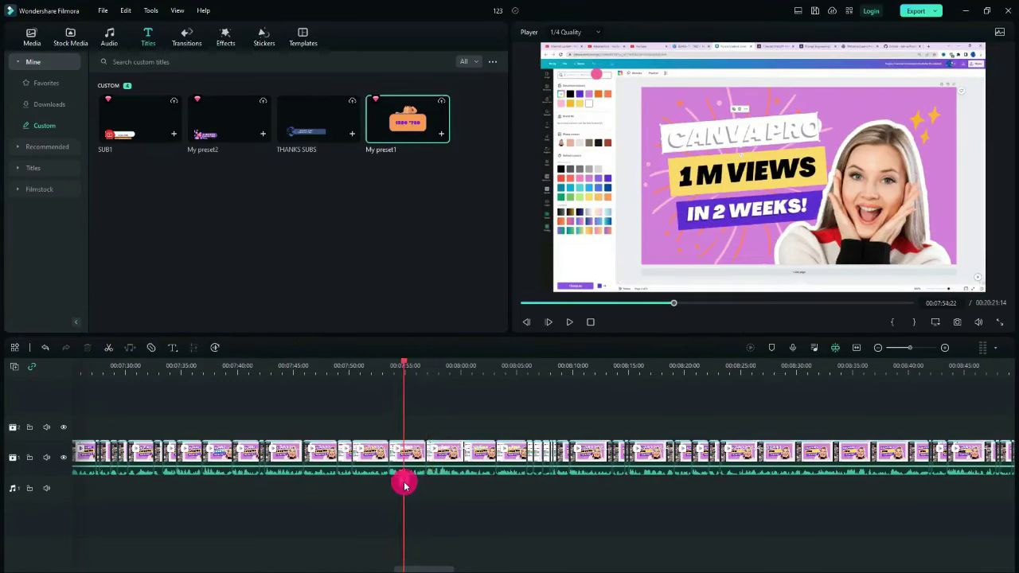
{"action": "key", "text": "space"}
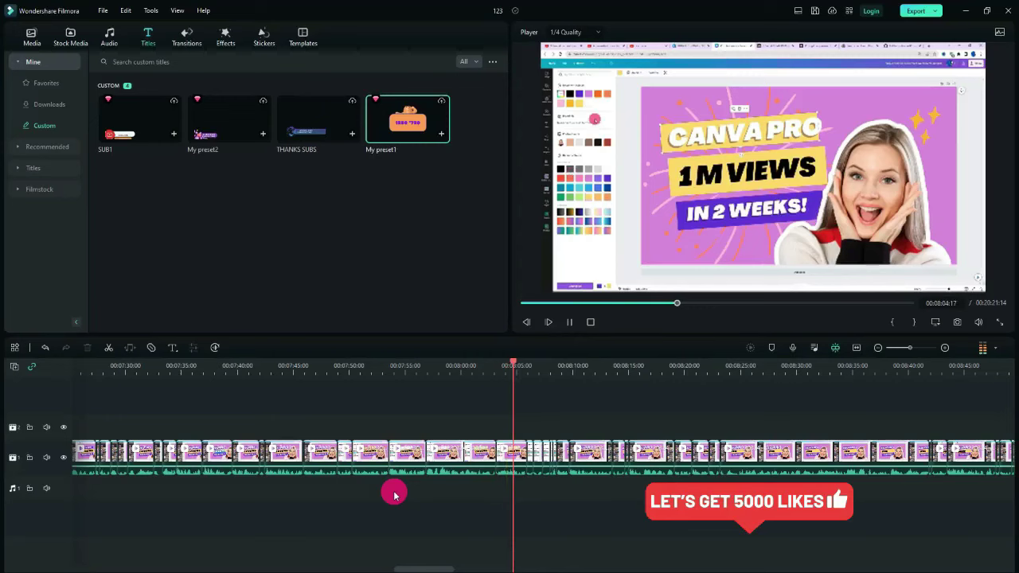
{"action": "left_click", "coordinate": [455, 453]}
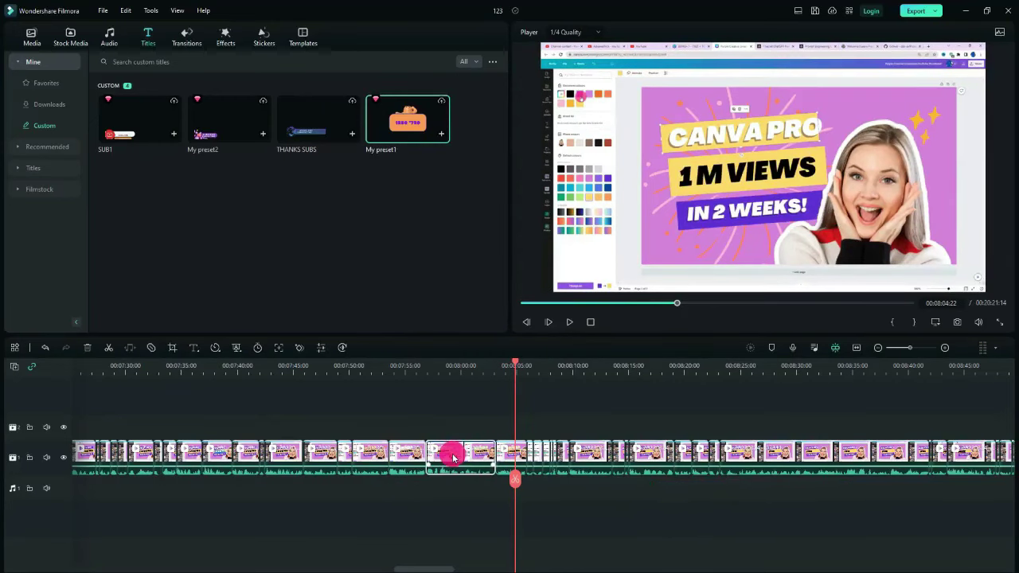
{"action": "key", "text": "Delete"}
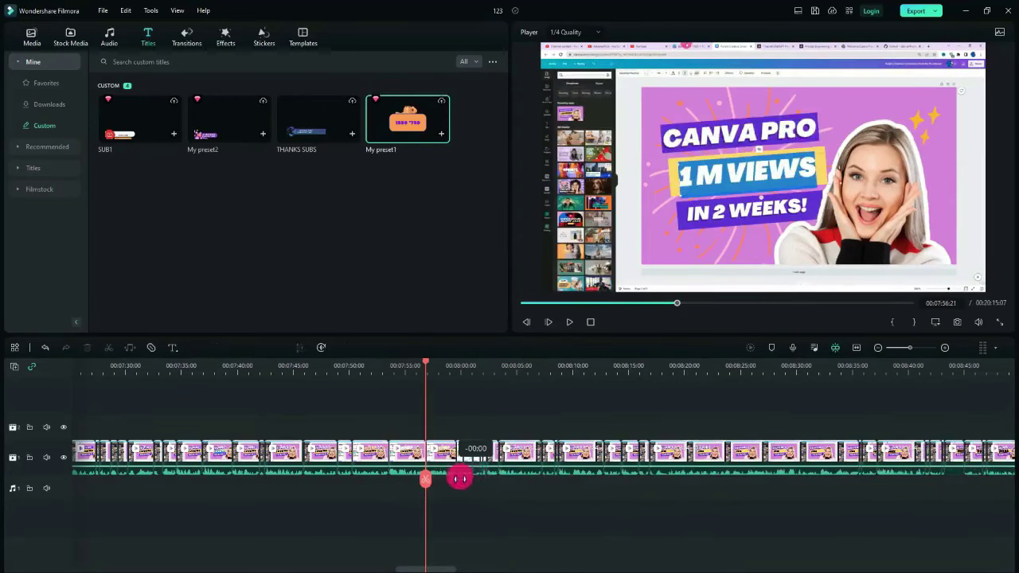
{"action": "left_click_drag", "start_coordinate": [425, 483], "coordinate": [404, 481]}
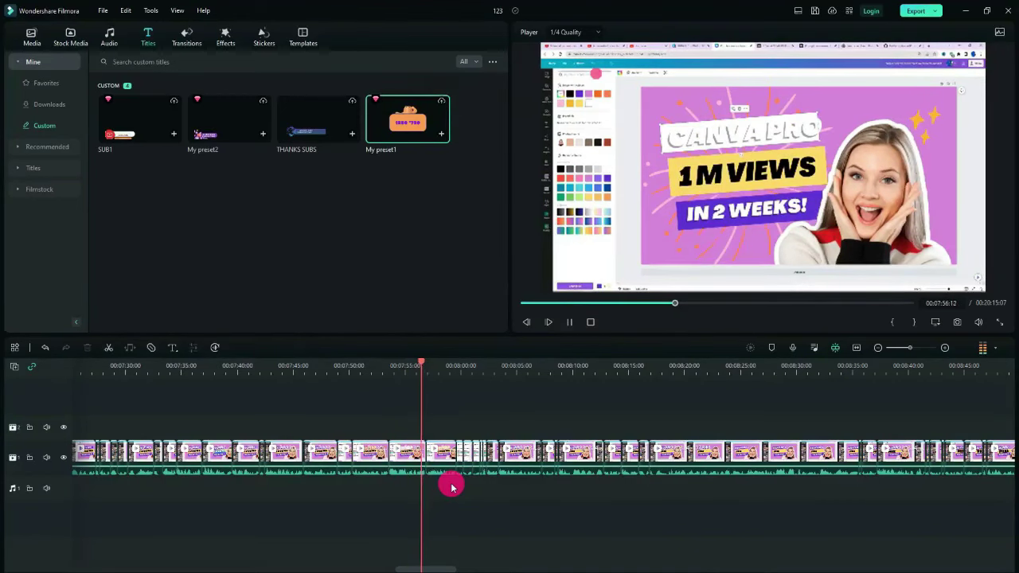
{"action": "key", "text": "ctrl+s"}
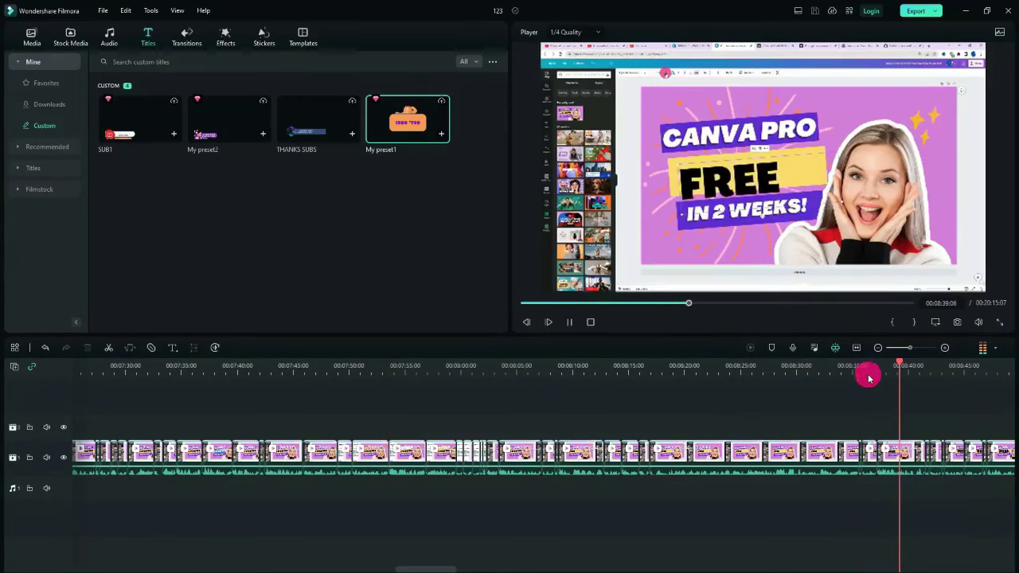
- Play and scrub through the footage from about 00:08:39 to 00:09:27 to check for parts that need cutting
{"action": "key", "text": "space"}
{"action": "left_click_drag", "start_coordinate": [870, 365], "coordinate": [568, 380]}
{"action": "left_click_drag", "start_coordinate": [375, 392], "coordinate": [773, 359]}
{"action": "key", "text": "space"}
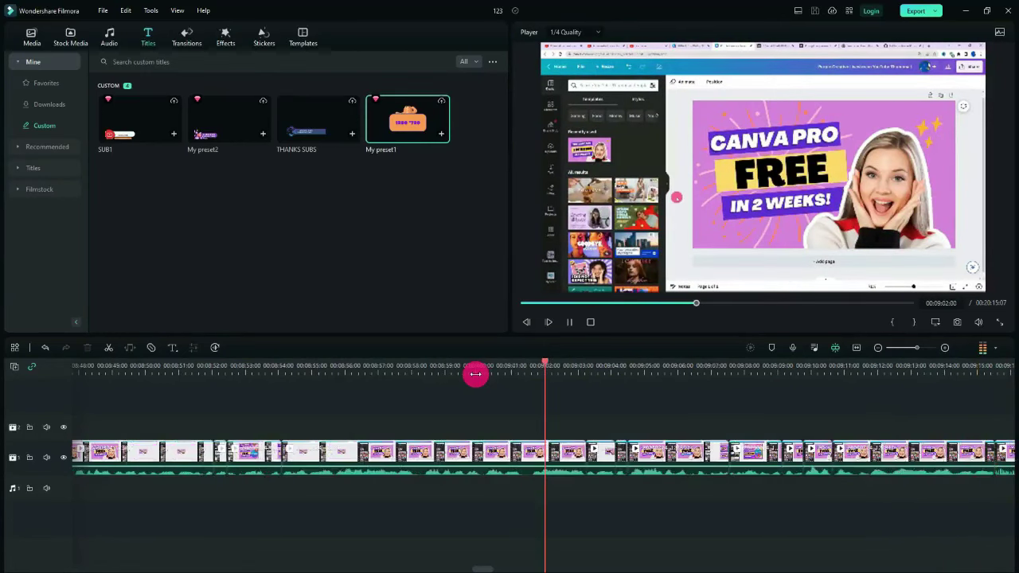
{"action": "key", "text": "space"}
{"action": "left_click_drag", "start_coordinate": [576, 371], "coordinate": [755, 403]}
{"action": "key", "text": "space"}
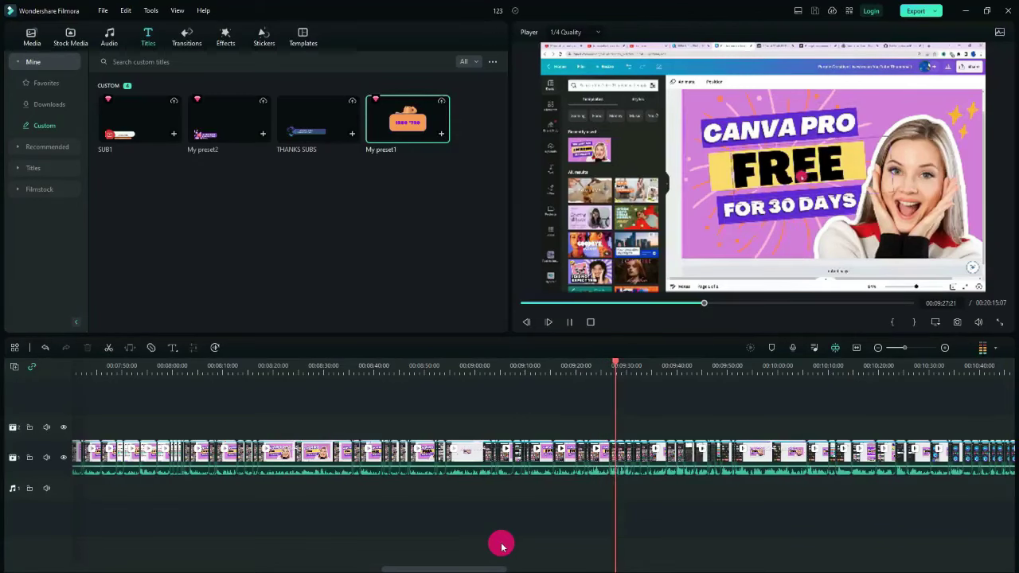
- Delete the tiny clip at about 00:09:27 and replay the footage from slightly before the cut
{"action": "key", "text": "space"}
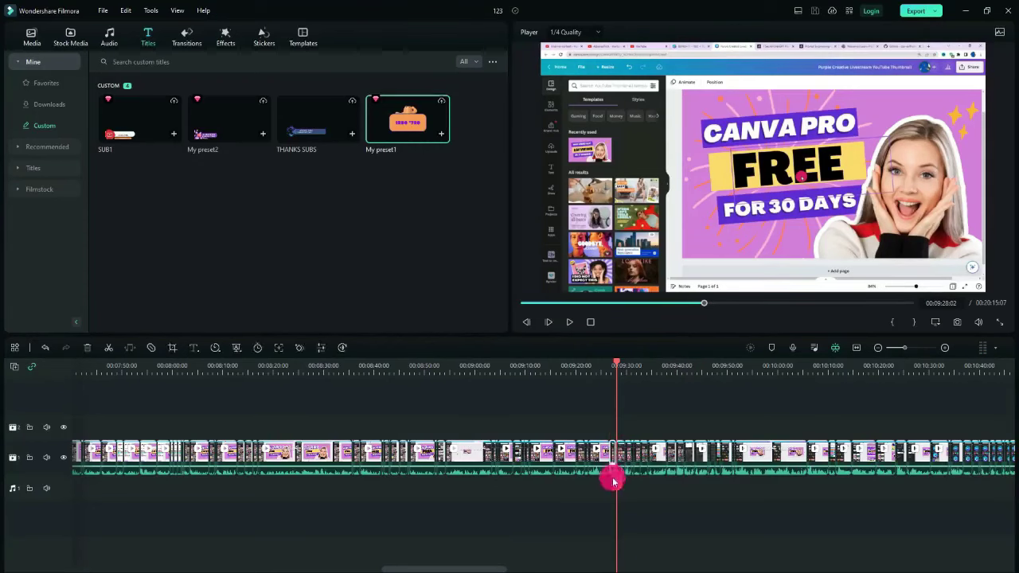
{"action": "key", "text": "Delete"}
{"action": "left_click_drag", "start_coordinate": [612, 483], "coordinate": [589, 482]}
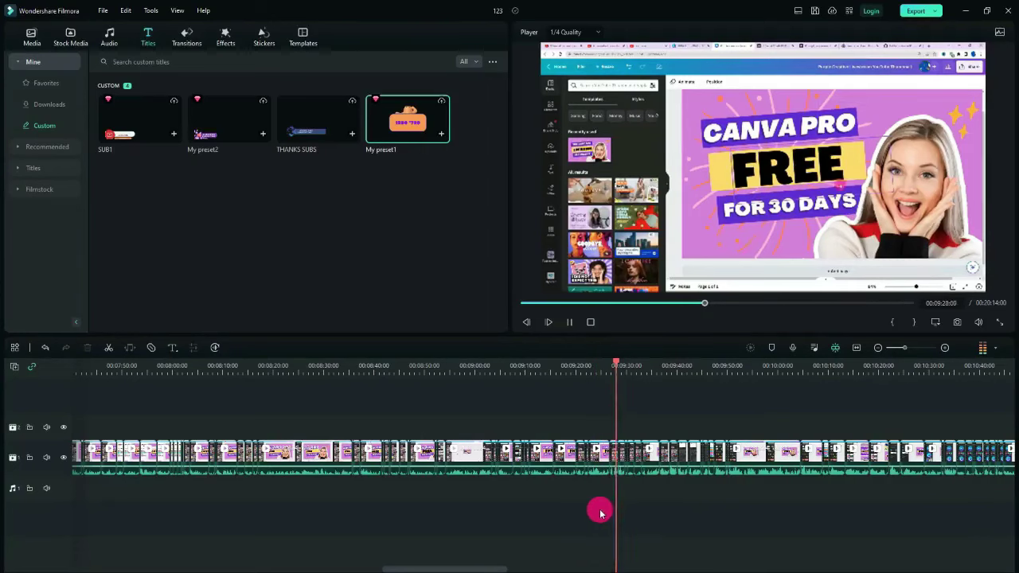
- Play on to 00:09:36:04 and delete the four consecutive clips between about 00:09:26:15 and 00:09:31
{"action": "key", "text": "space"}
{"action": "left_click", "coordinate": [639, 477]}
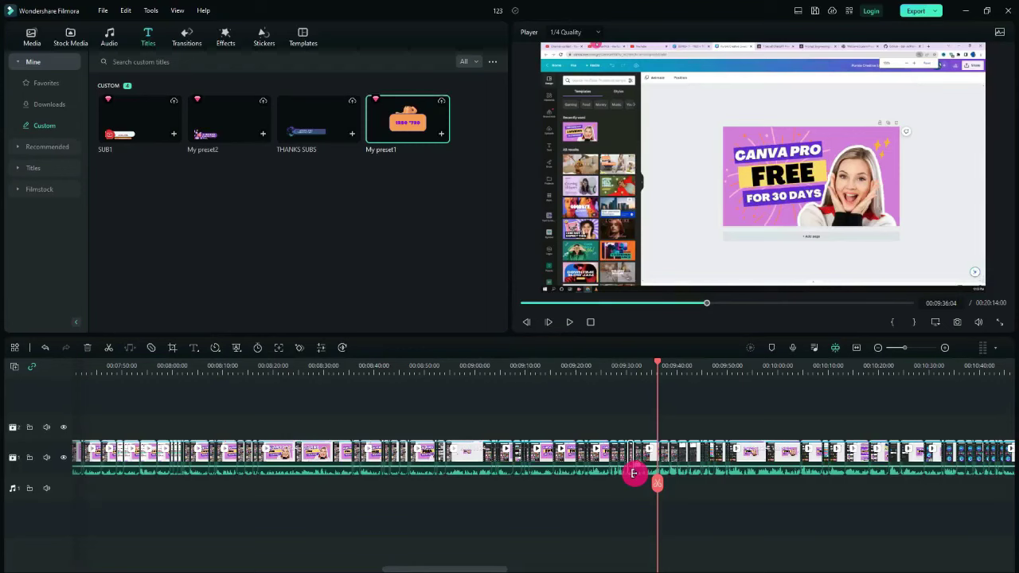
{"action": "left_click", "coordinate": [638, 476]}
{"action": "left_click", "coordinate": [657, 451]}
{"action": "left_click", "coordinate": [658, 365]}
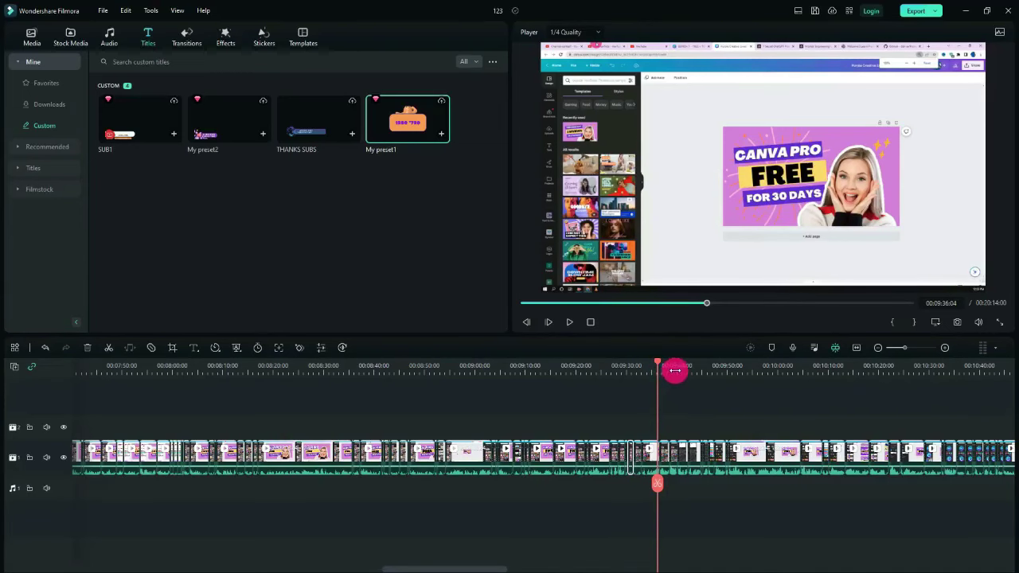
{"action": "scroll", "coordinate": [873, 345], "scroll_direction": "up", "scroll_amount": 2}
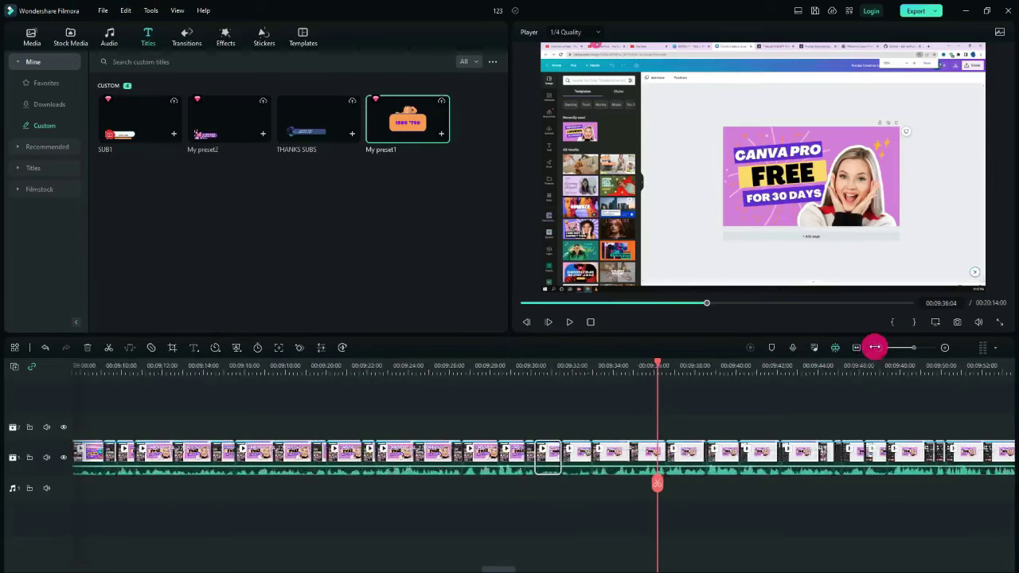
{"action": "left_click", "coordinate": [534, 486]}
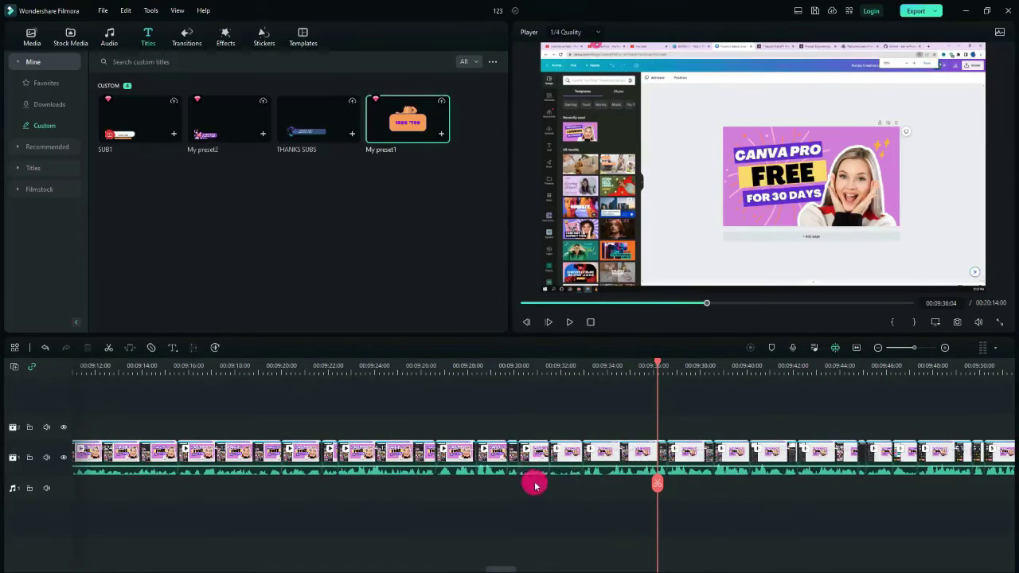
{"action": "left_click_drag", "start_coordinate": [543, 478], "coordinate": [436, 475]}
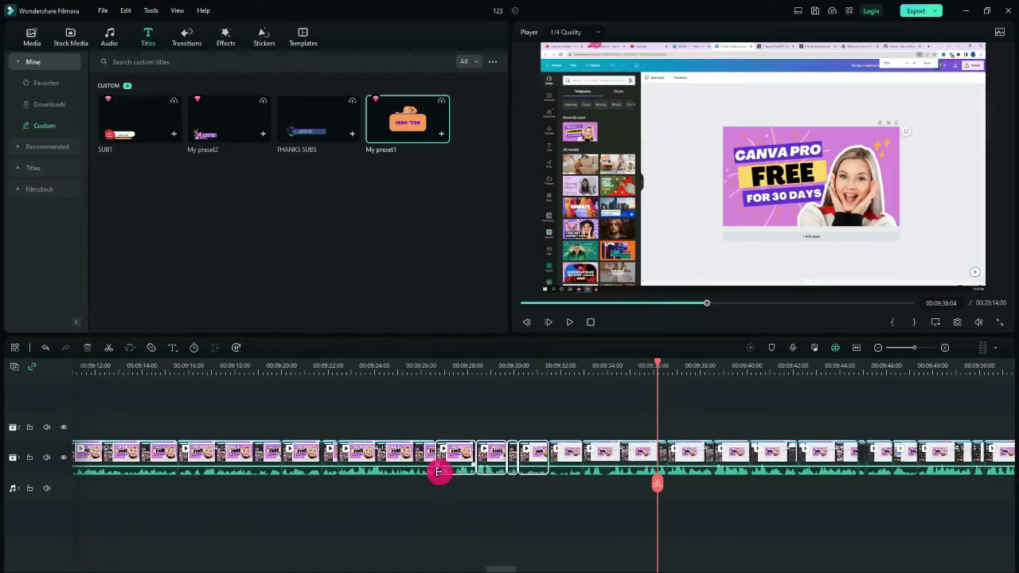
{"action": "key", "text": "Delete"}
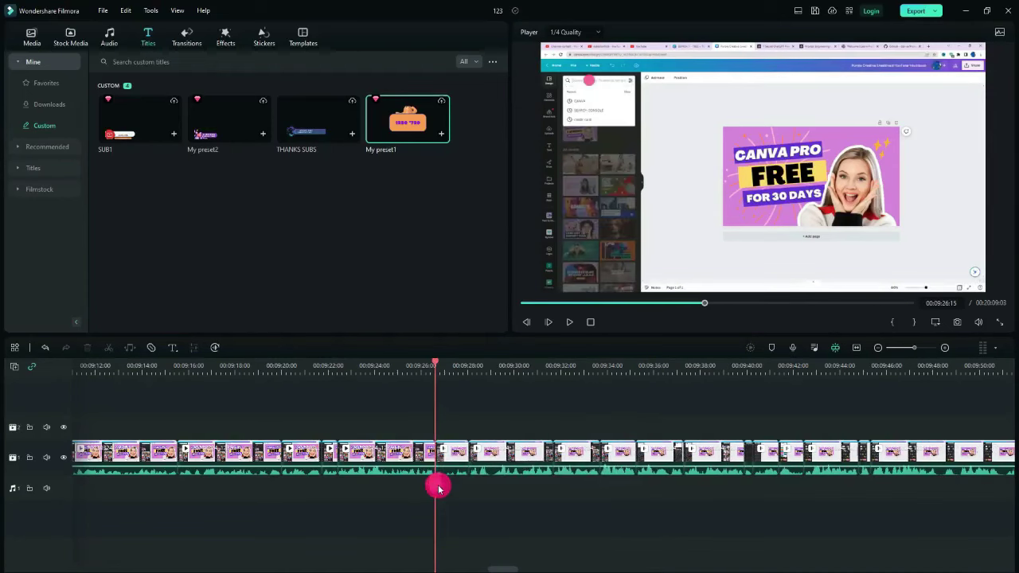
- Replay from 00:09:24:22, delete the short clip starting at about 00:09:26:15, and replay the join to check it
{"action": "left_click_drag", "start_coordinate": [420, 489], "coordinate": [395, 487]}
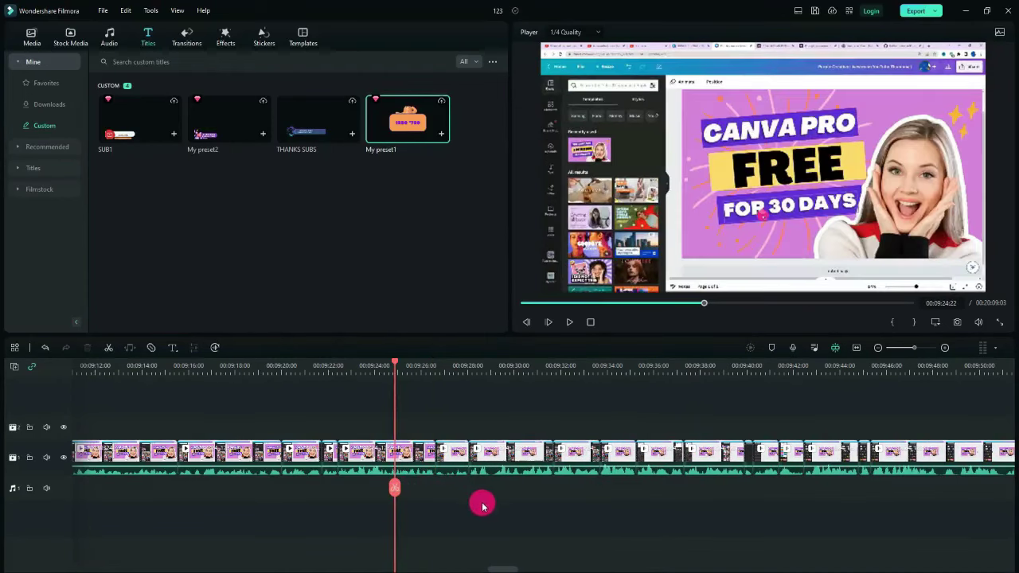
{"action": "key", "text": "space"}
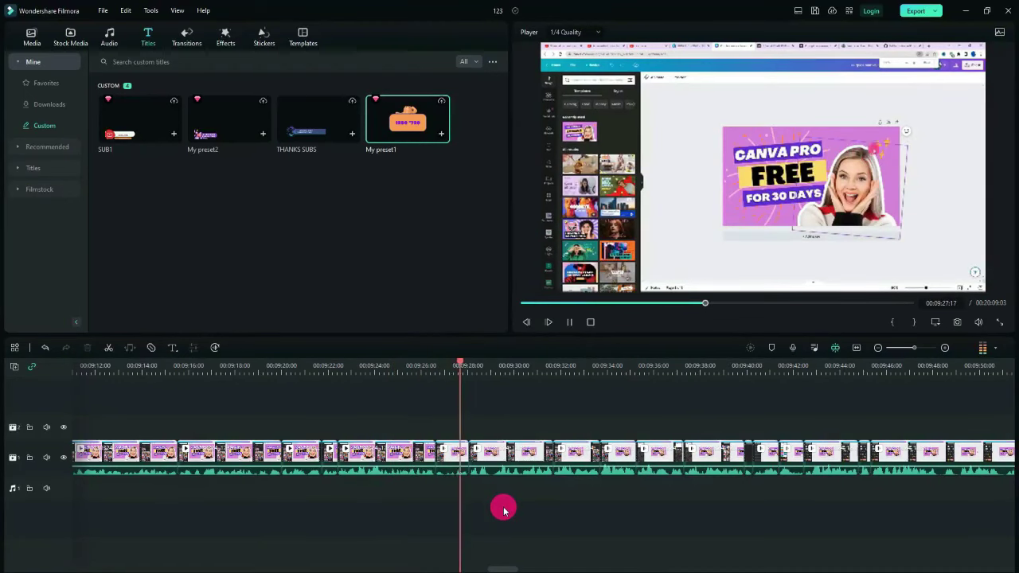
{"action": "left_click", "coordinate": [441, 471]}
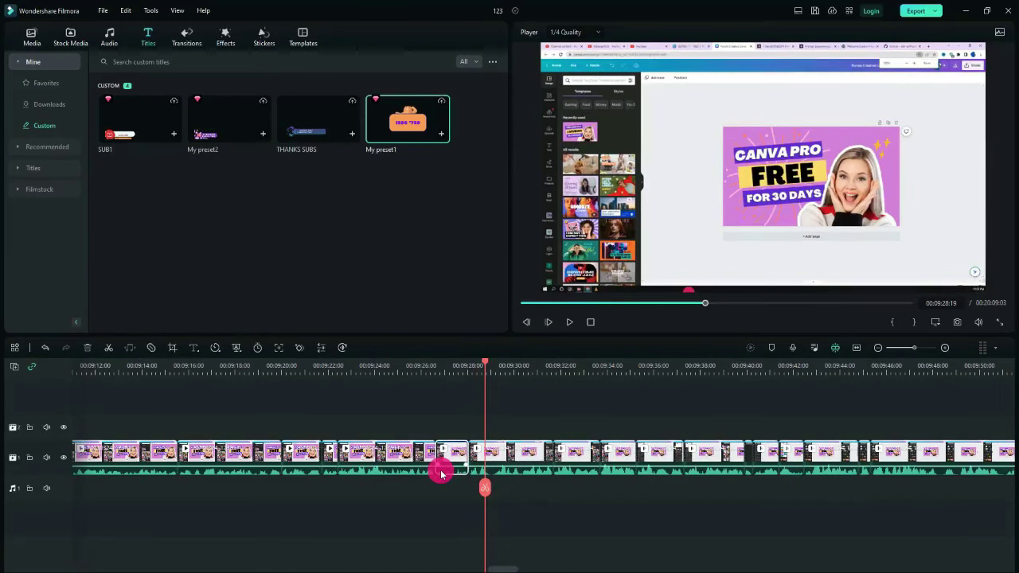
{"action": "key", "text": "Delete"}
{"action": "left_click", "coordinate": [407, 499]}
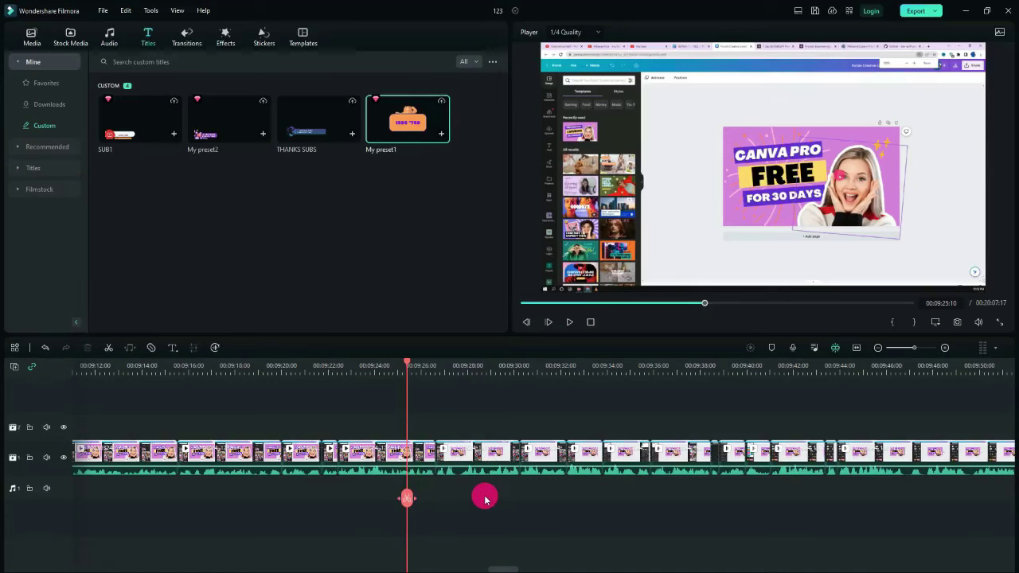
{"action": "key", "text": "space"}
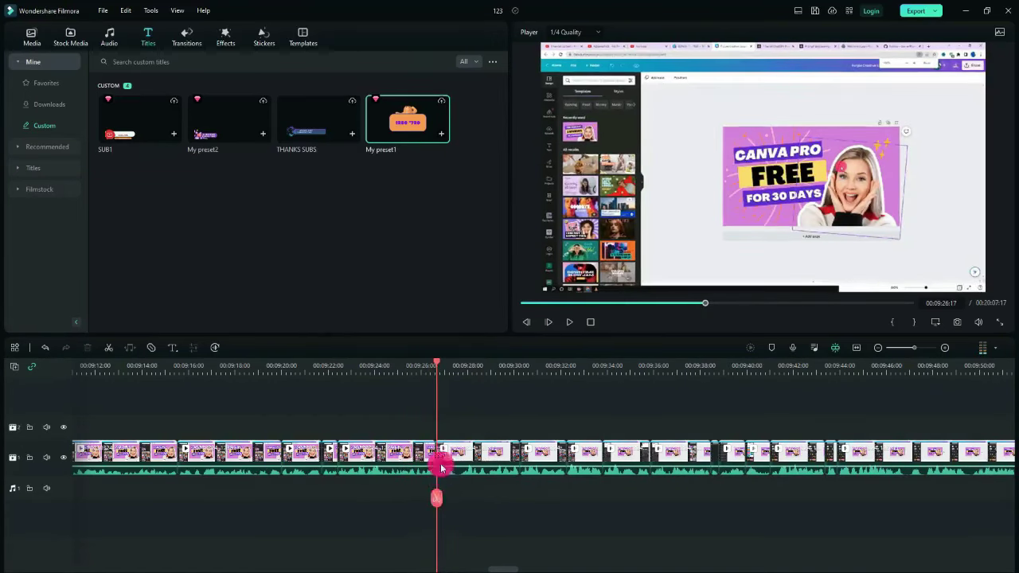
{"action": "left_click", "coordinate": [436, 499]}
{"action": "left_click", "coordinate": [394, 507]}
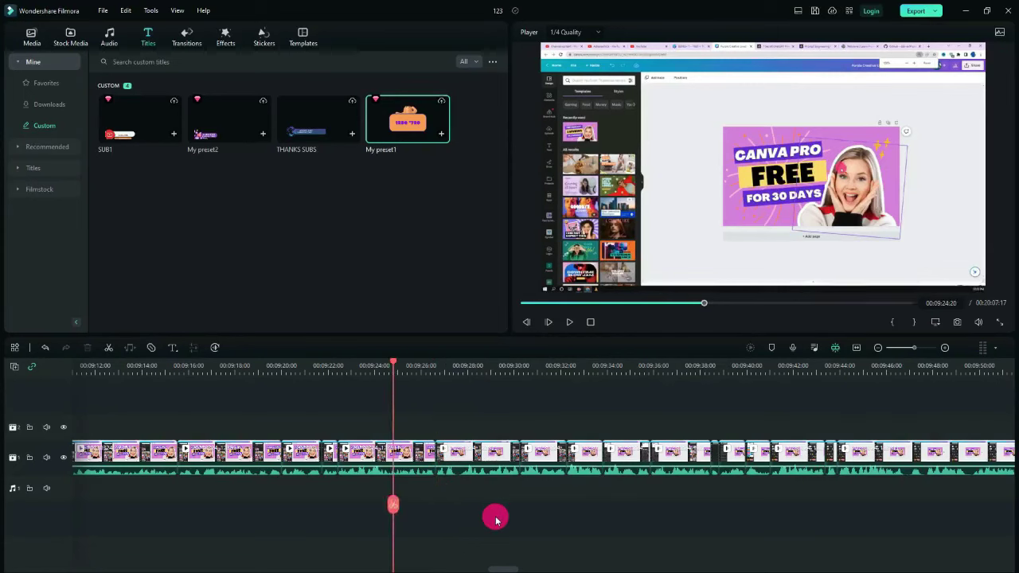
- Play the footage from 00:09:24:20 to about 00:13:24 to check for parts that need cutting
{"action": "key", "text": "space"}
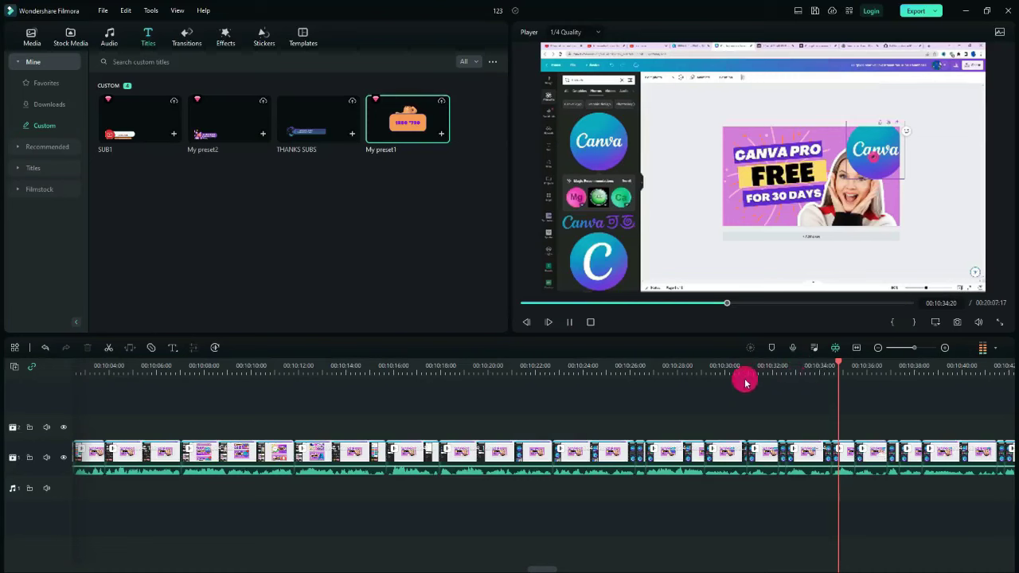
{"action": "key", "text": "shift+Left"}
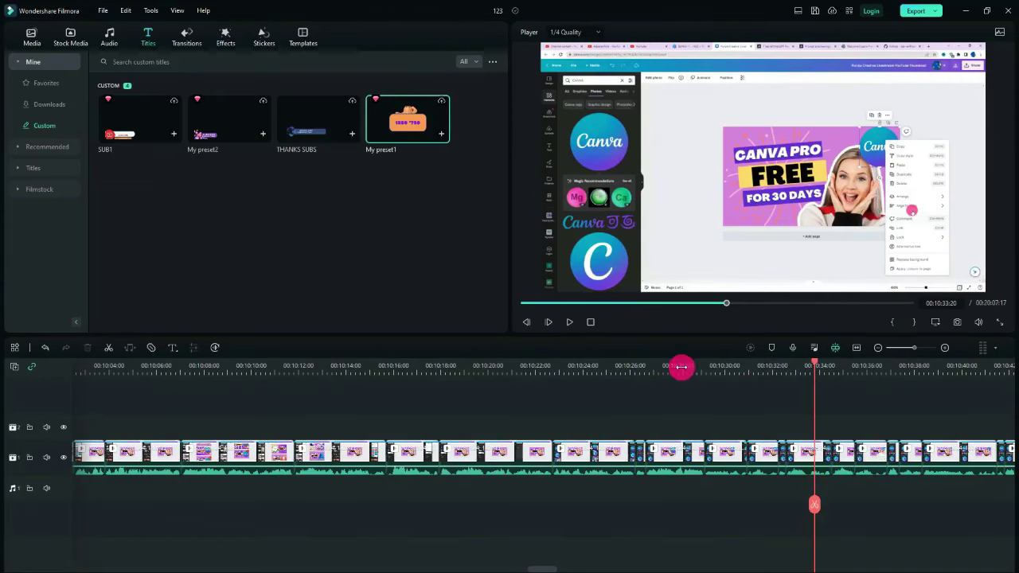
{"action": "scroll", "coordinate": [215, 370], "scroll_direction": "down", "scroll_amount": 5}
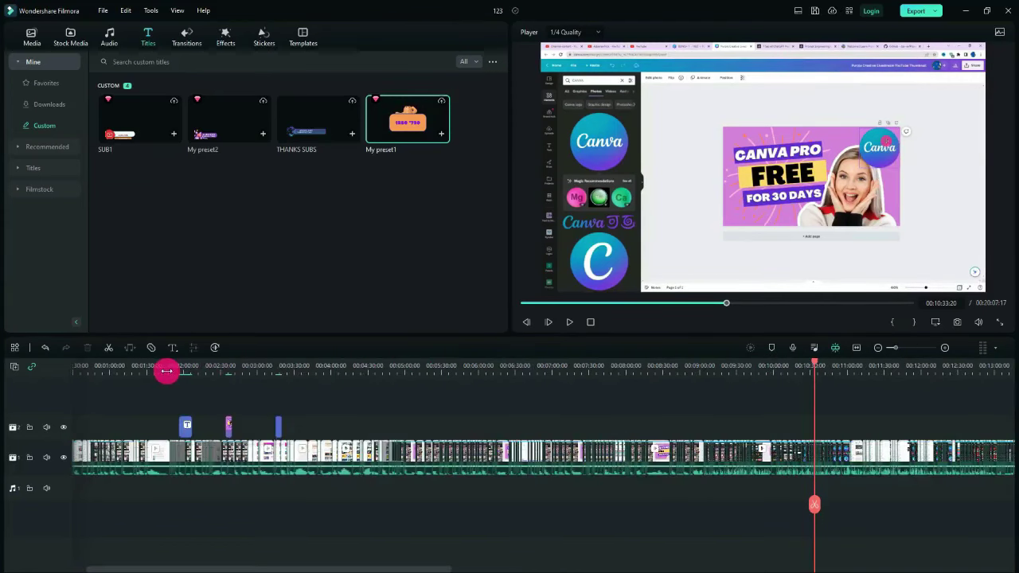
{"action": "scroll", "coordinate": [166, 371], "scroll_direction": "down", "scroll_amount": 4}
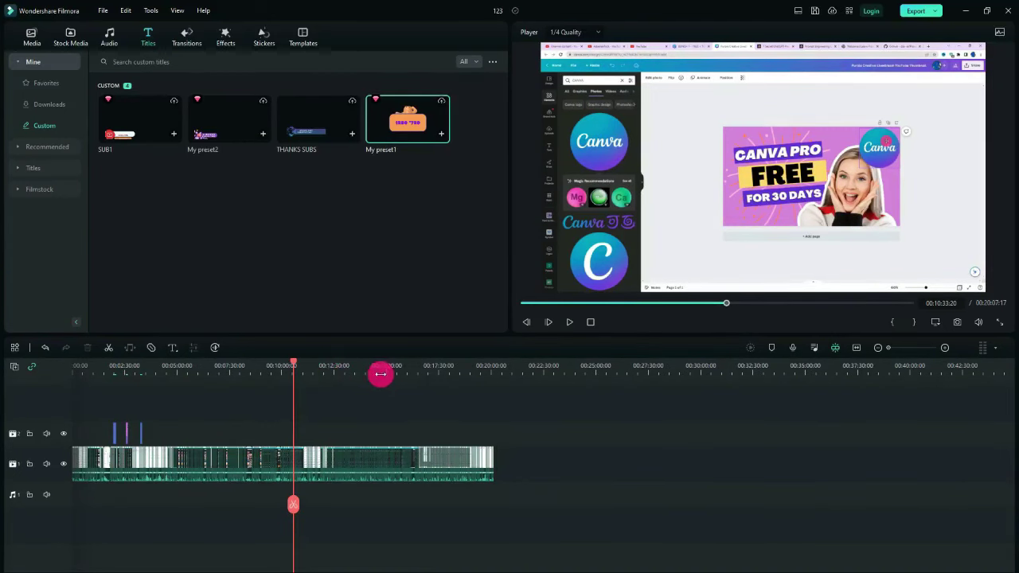
{"action": "scroll", "coordinate": [509, 375], "scroll_direction": "up", "scroll_amount": 5}
{"action": "scroll", "coordinate": [525, 376], "scroll_direction": "up", "scroll_amount": 2}
{"action": "scroll", "coordinate": [478, 385], "scroll_direction": "up", "scroll_amount": 2}
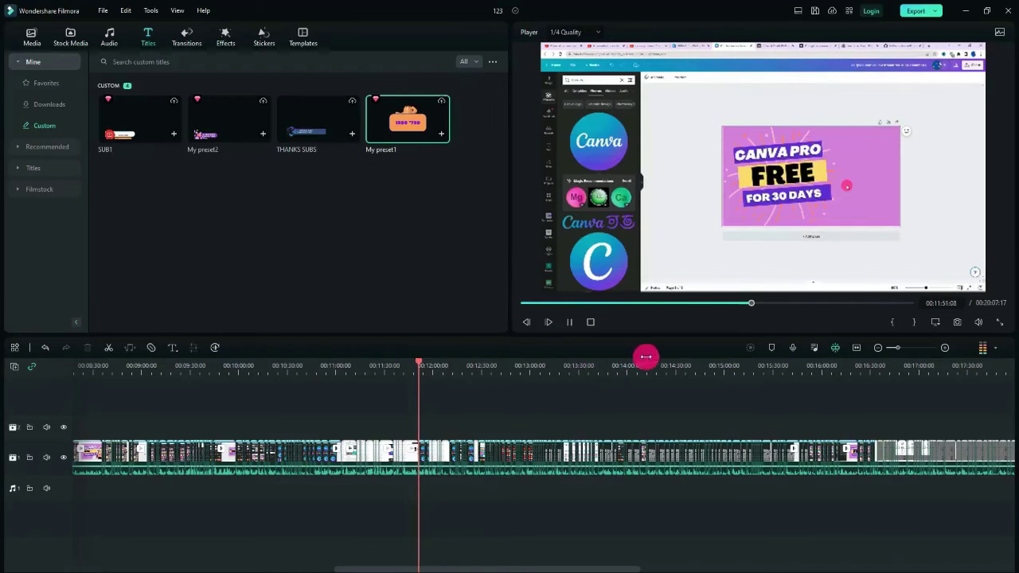
{"action": "scroll", "coordinate": [666, 359], "scroll_direction": "up", "scroll_amount": 4}
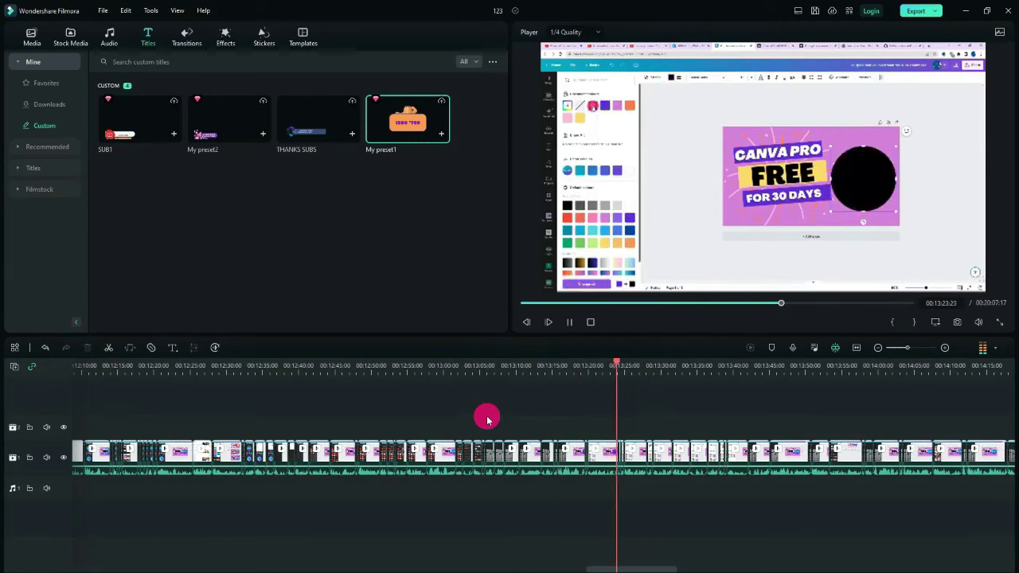
{"action": "key", "text": "space"}
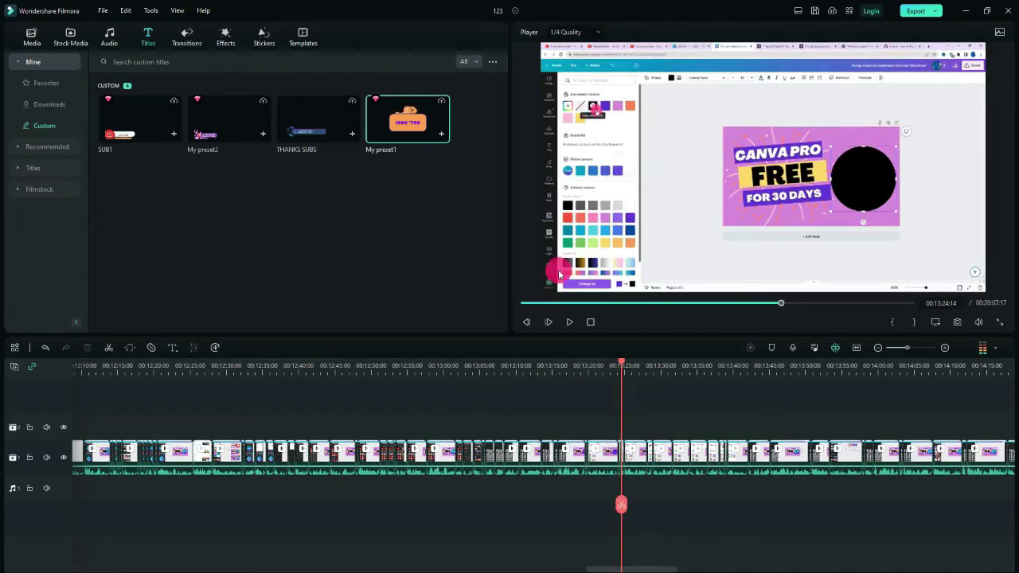
- Play the remaining footage from 00:13:24:14 to the end of the timeline to check the existing cuts
{"action": "scroll", "coordinate": [327, 393], "scroll_direction": "down", "scroll_amount": 5}
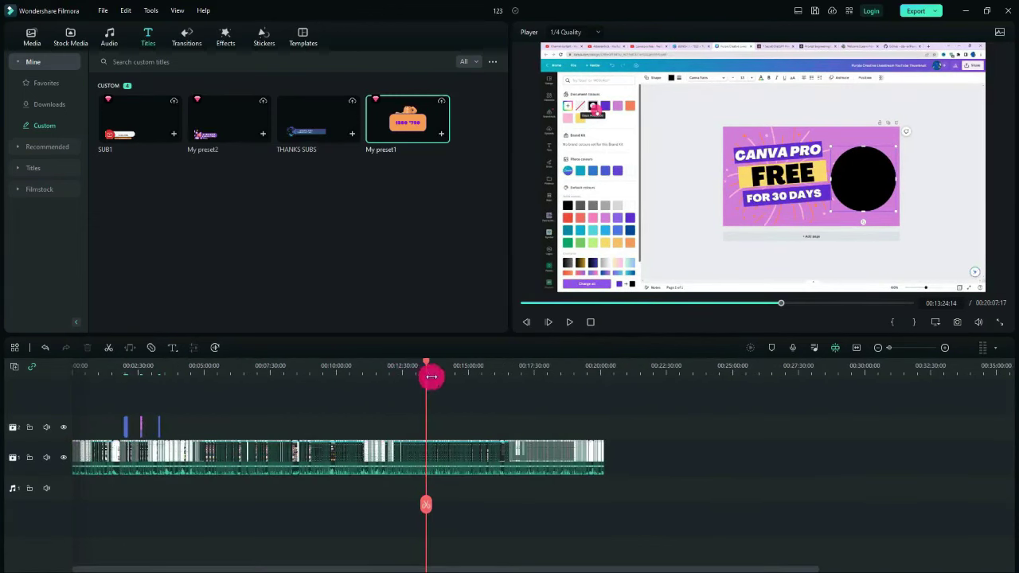
{"action": "scroll", "coordinate": [434, 380], "scroll_direction": "down", "scroll_amount": 1}
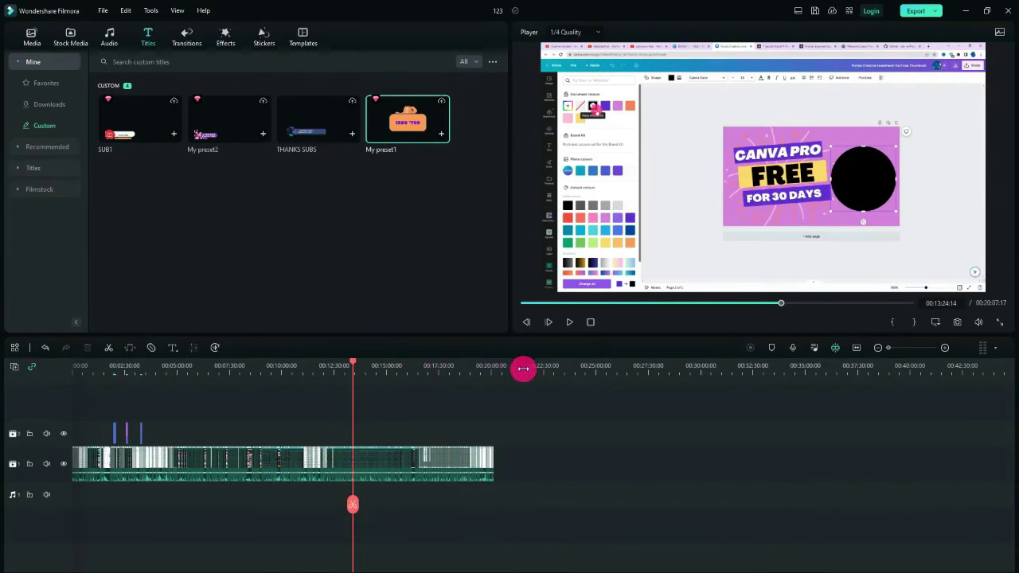
{"action": "scroll", "coordinate": [549, 373], "scroll_direction": "up", "scroll_amount": 1}
{"action": "scroll", "coordinate": [663, 364], "scroll_direction": "up", "scroll_amount": 4}
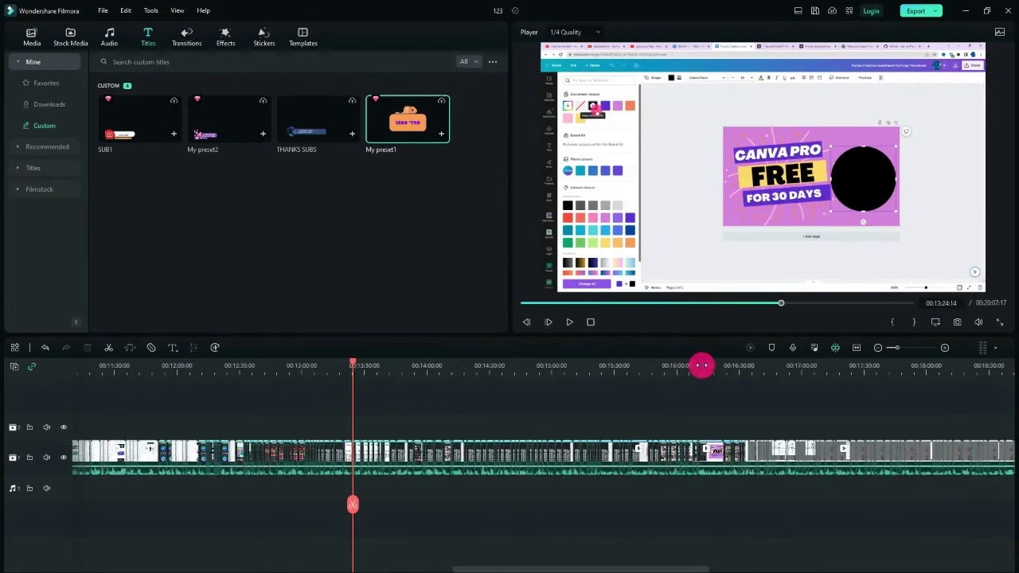
{"action": "scroll", "coordinate": [547, 401], "scroll_direction": "down", "scroll_amount": 1}
{"action": "key", "text": "space"}
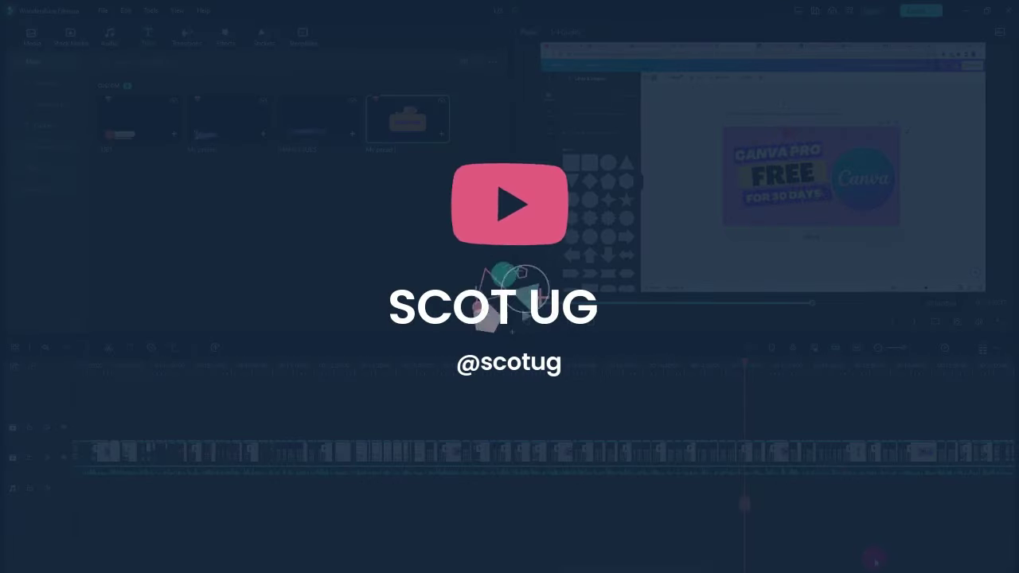
{"action": "left_click", "coordinate": [780, 506]}
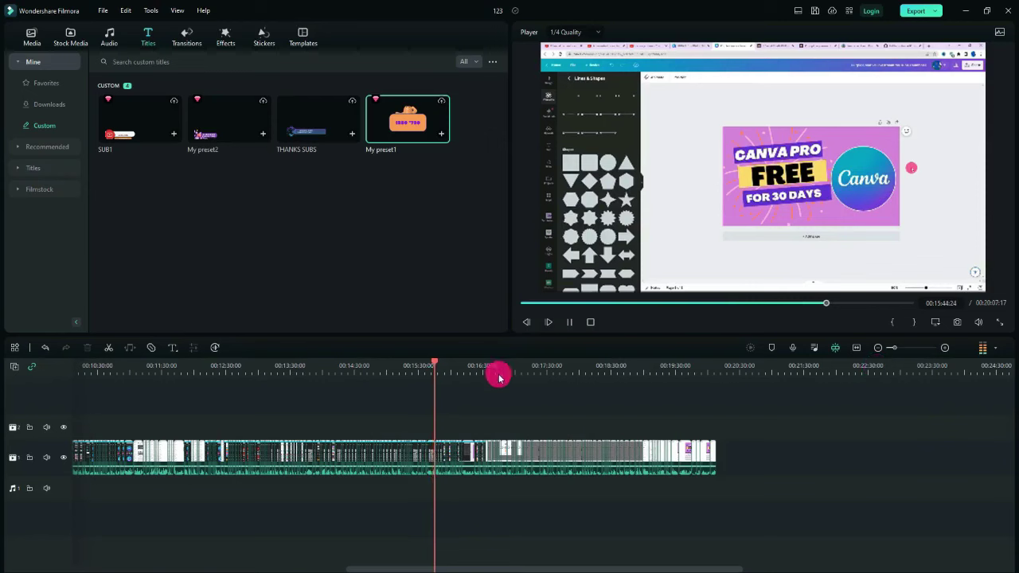
{"action": "mouse_move", "coordinate": [498, 380]}
{"action": "left_mouse_down"}
{"action": "mouse_move", "coordinate": [618, 380]}
{"action": "mouse_move", "coordinate": [480, 375]}
{"action": "left_mouse_up"}
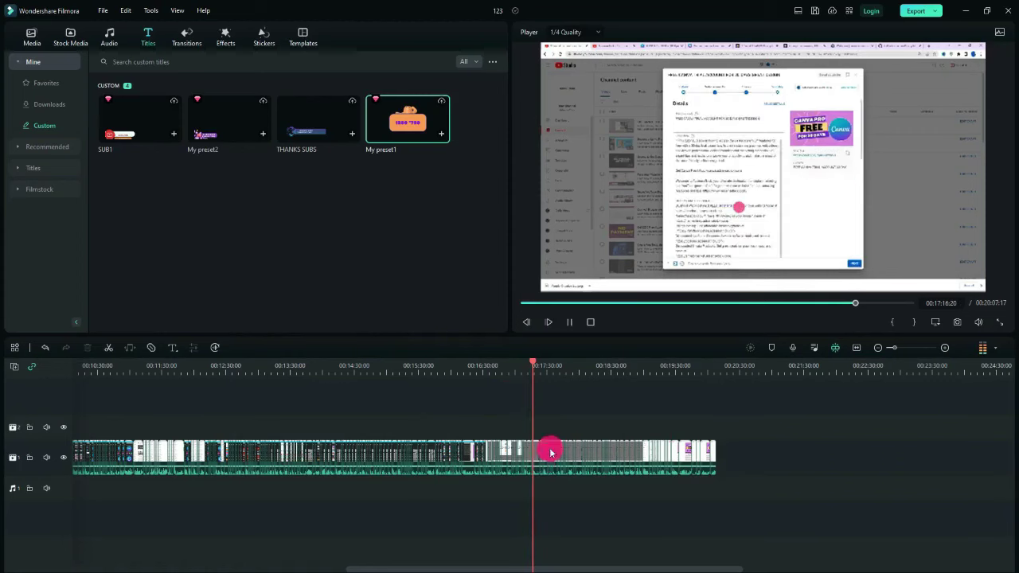
{"action": "key", "text": "space"}
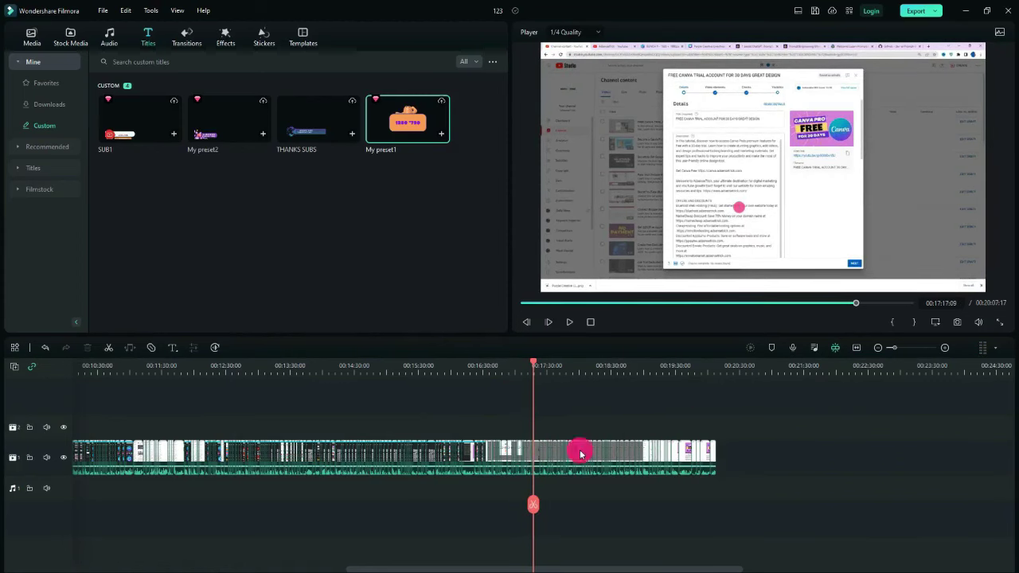
{"action": "left_click_drag", "start_coordinate": [524, 510], "coordinate": [535, 533]}
{"action": "key", "text": "space"}
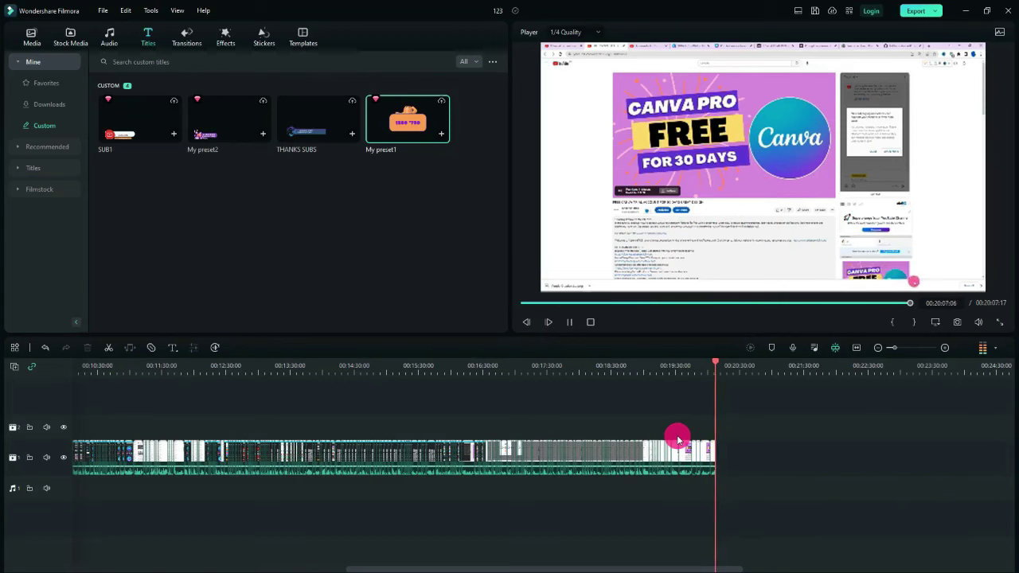
- Fit the whole project on the timeline and examine the opening section with the title clips up to about 00:02:15
{"action": "left_click", "coordinate": [854, 350]}
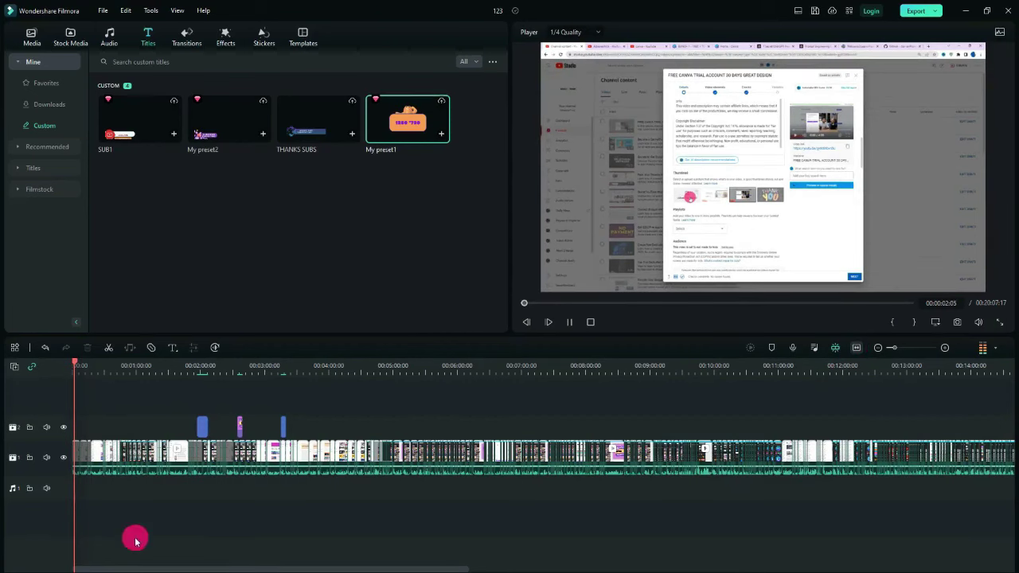
{"action": "key", "text": "shift+z"}
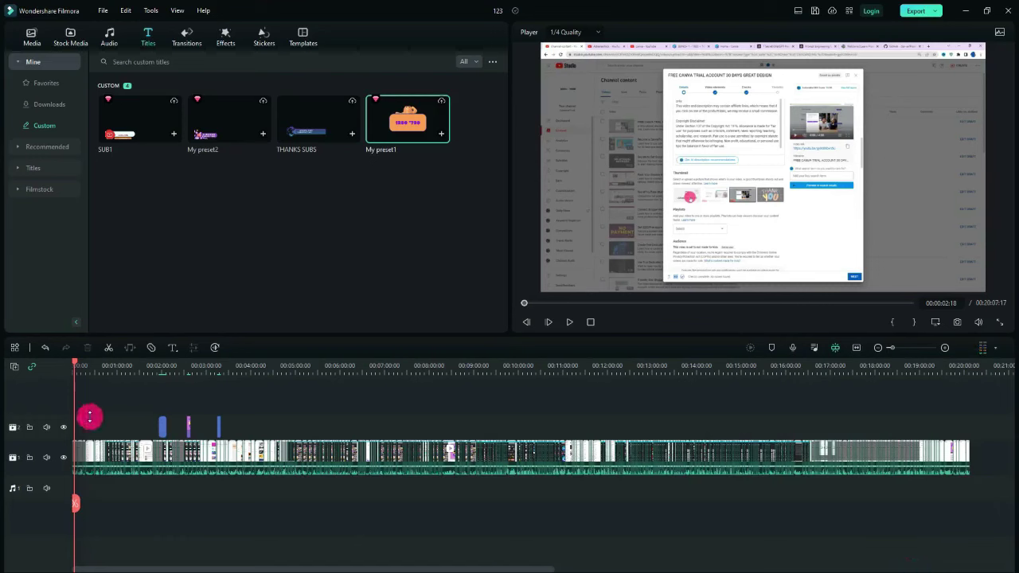
{"action": "left_click", "coordinate": [127, 424]}
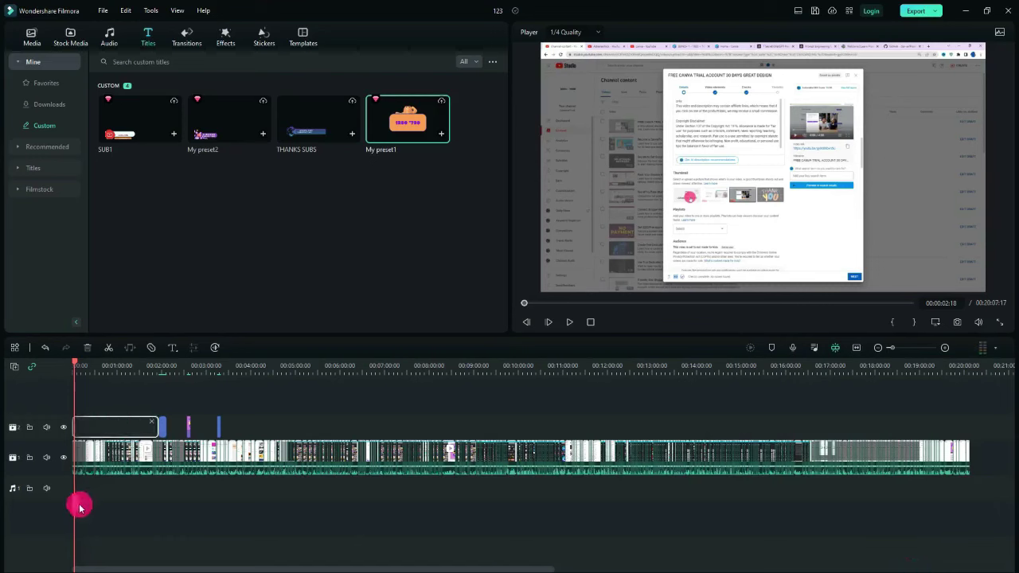
{"action": "left_click", "coordinate": [143, 503]}
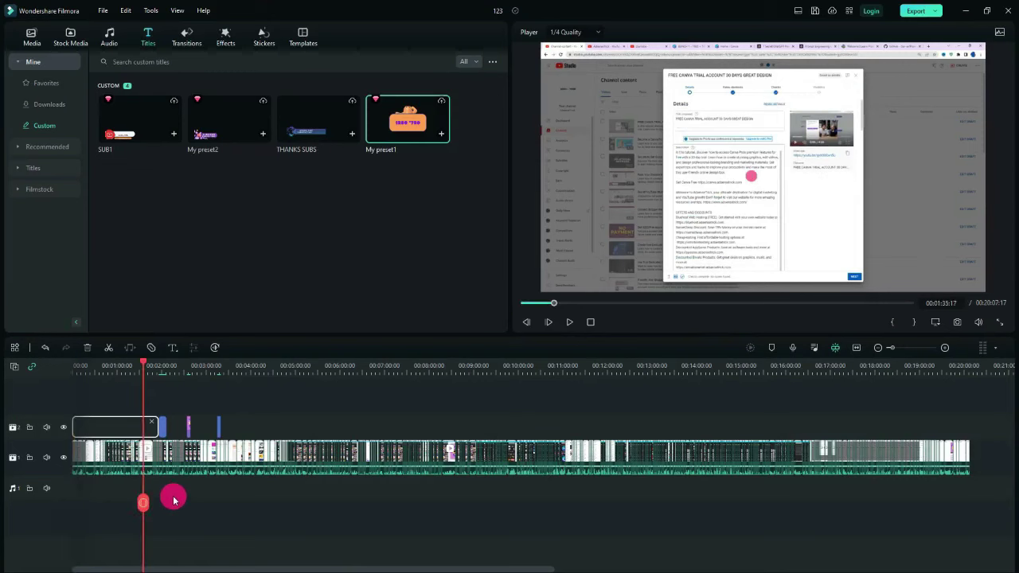
{"action": "left_click", "coordinate": [174, 503]}
{"action": "left_click", "coordinate": [223, 510]}
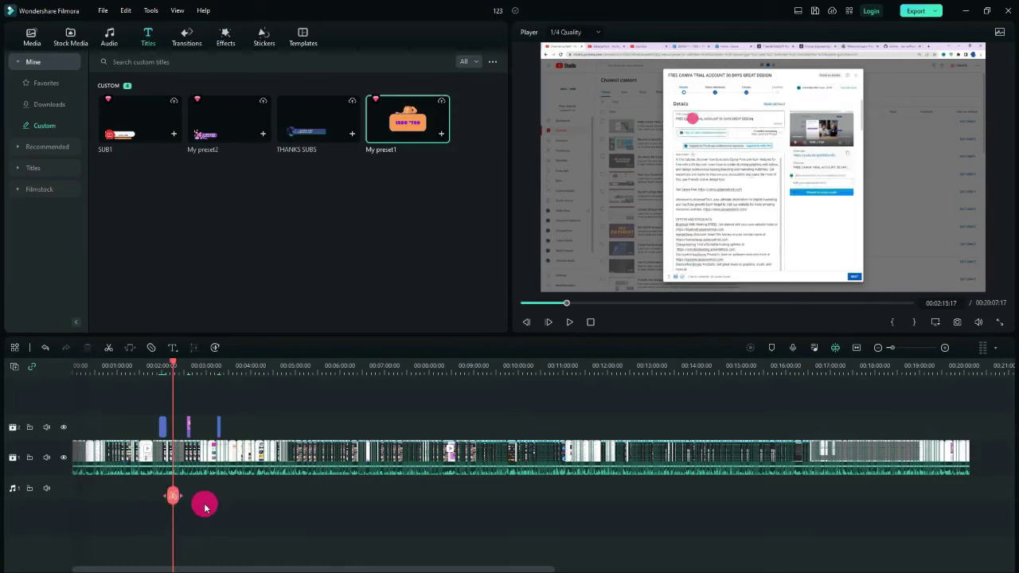
{"action": "left_click", "coordinate": [158, 503]}
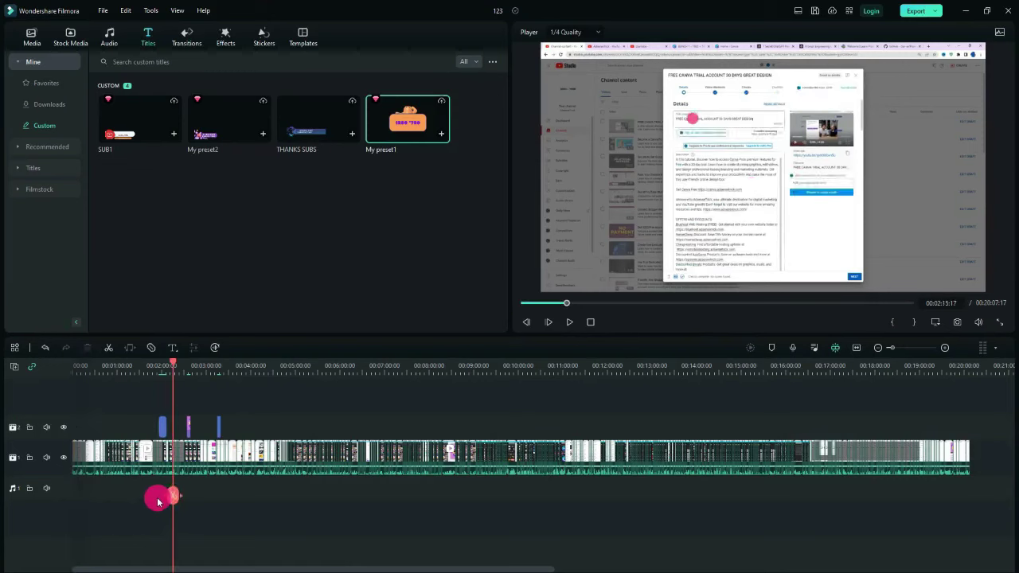
- Split the main footage at the start and end of the first title clip, at 00:01:56:09 and 00:02:06:22
{"action": "left_click_drag", "start_coordinate": [170, 371], "coordinate": [376, 390]}
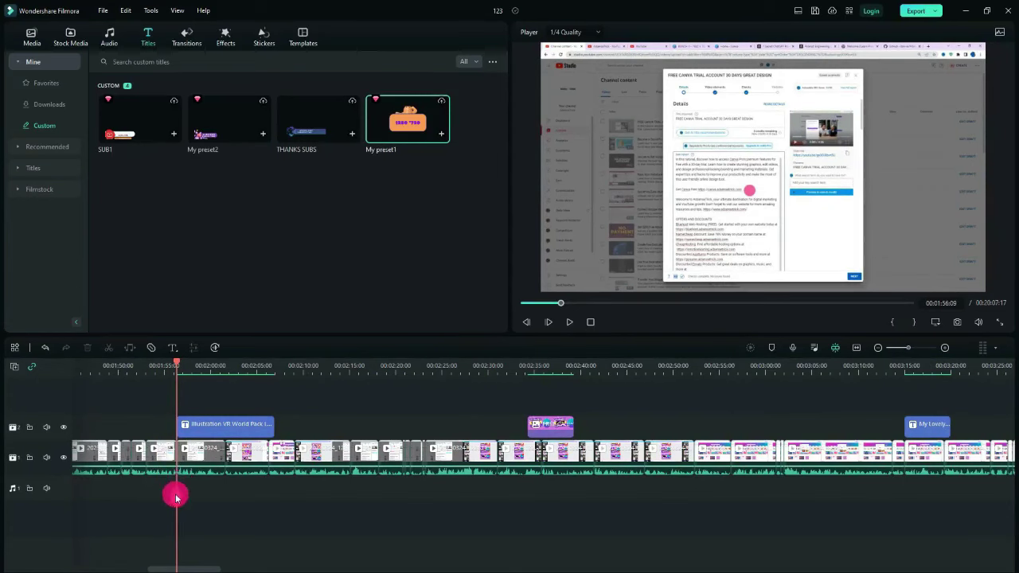
{"action": "left_click_drag", "start_coordinate": [175, 498], "coordinate": [220, 490]}
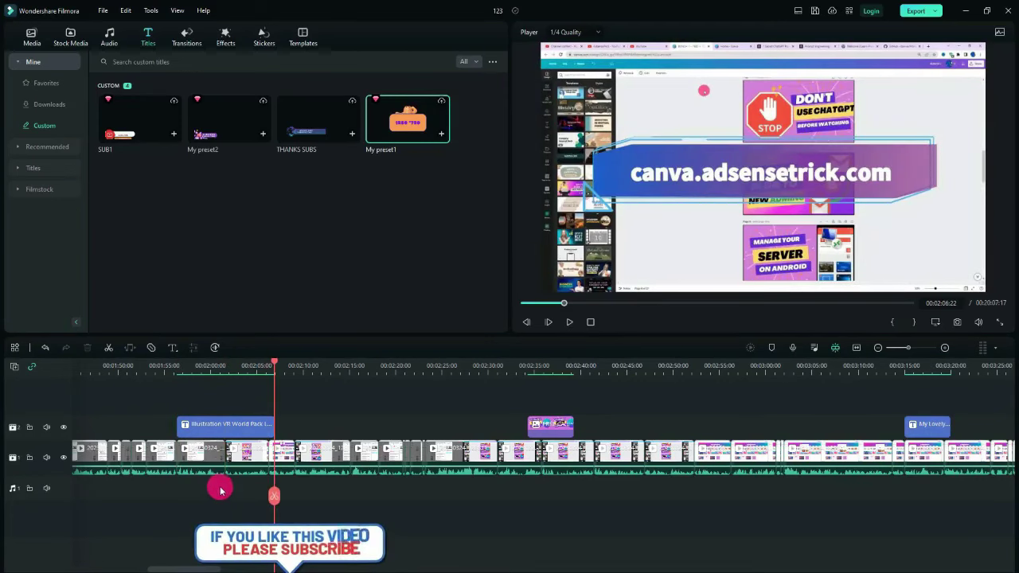
{"action": "left_click", "coordinate": [267, 482]}
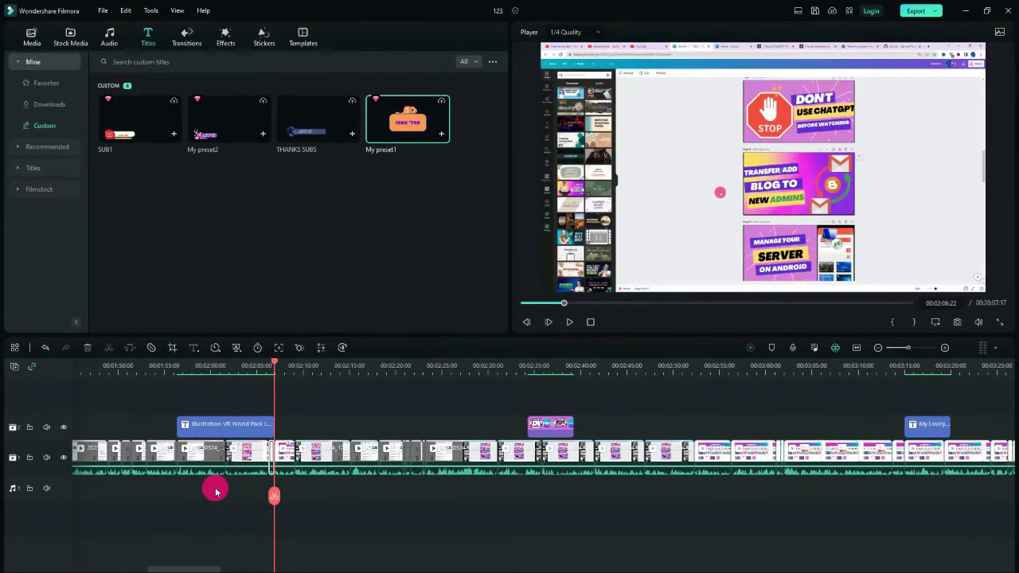
- Save the project and detach the audio from all clips on the timeline
{"action": "key", "text": "ctrl+a"}
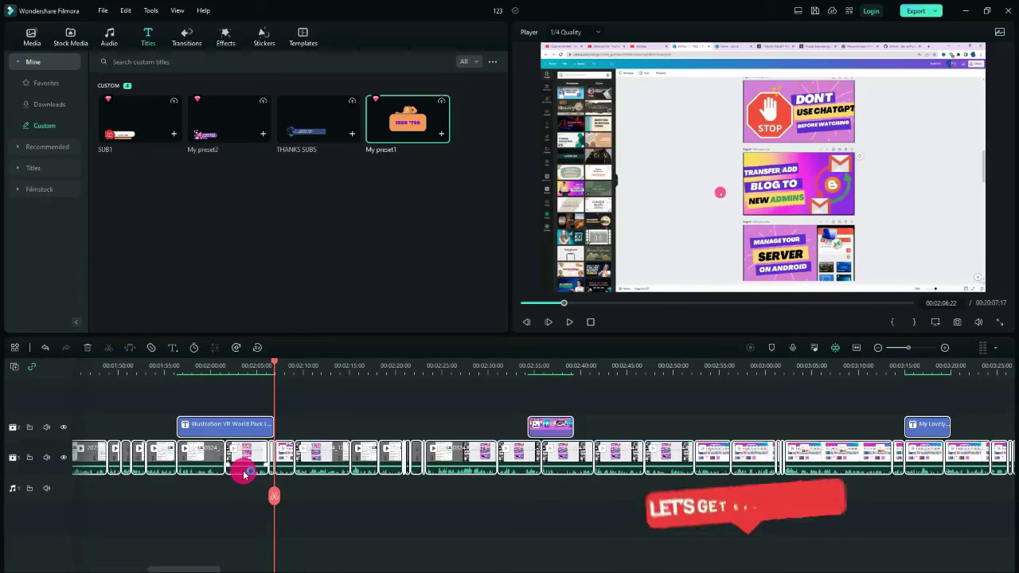
{"action": "key", "text": "ctrl+s"}
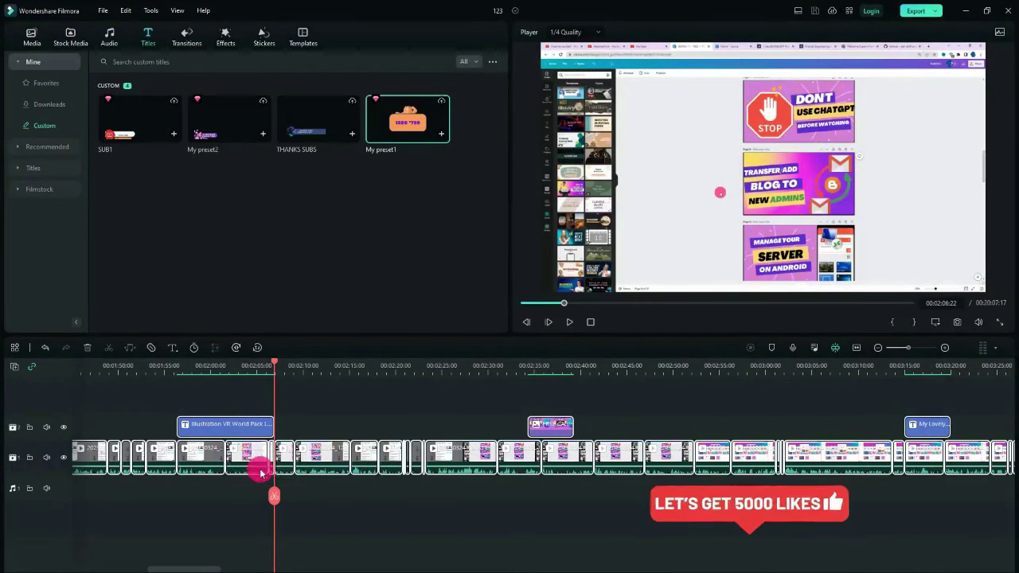
{"action": "right_click", "coordinate": [250, 461]}
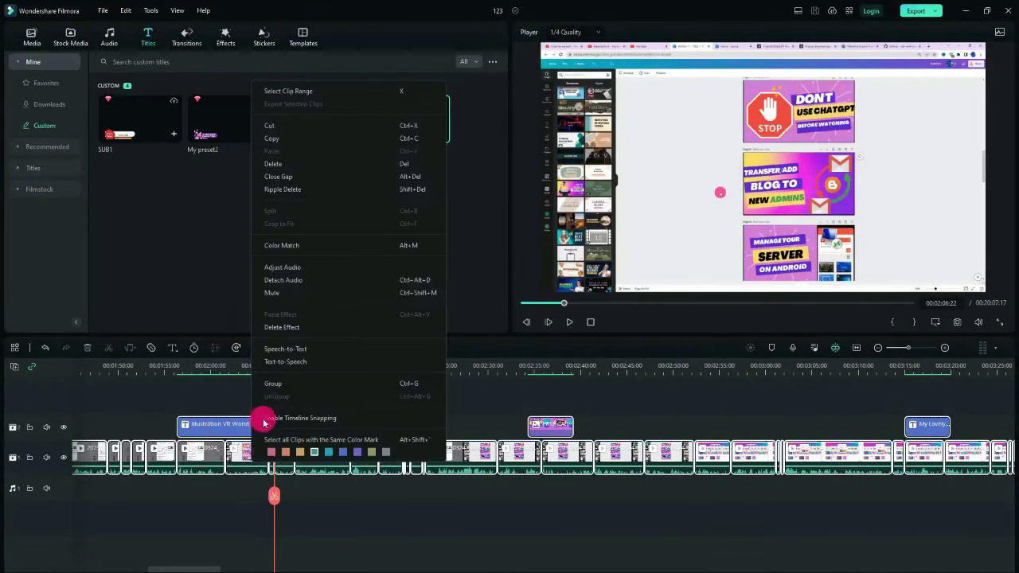
{"action": "left_click", "coordinate": [295, 281]}
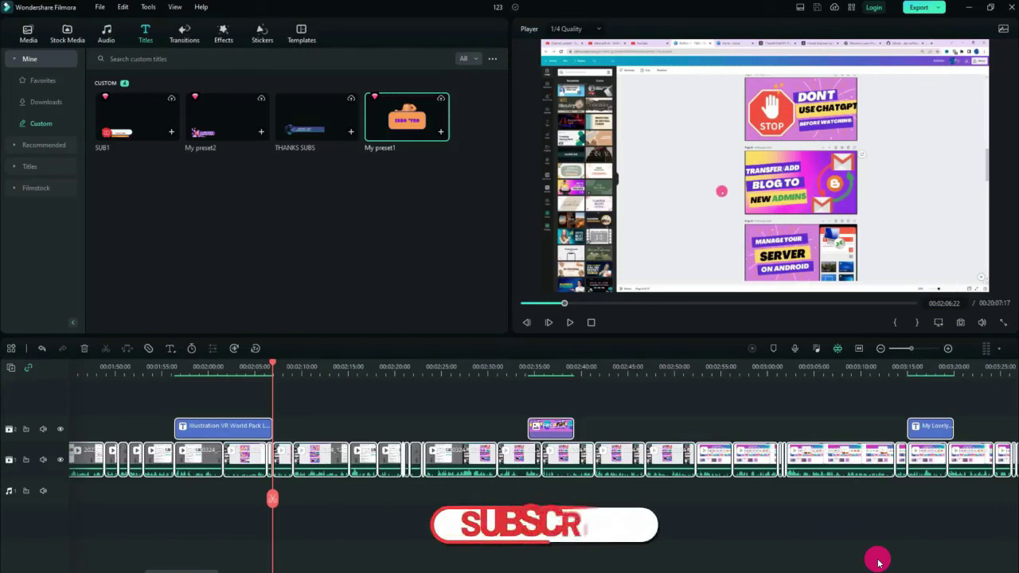
{"action": "key", "text": "ctrl+alt+d"}
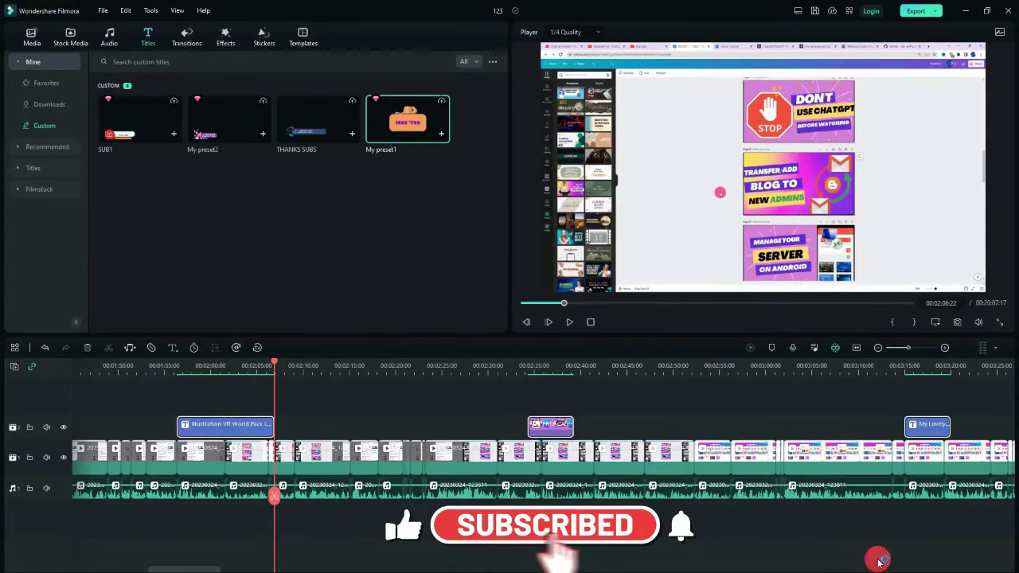
- Delete the video pieces beneath the Illustration VR World Pack title, starting at 00:01:56:09, keeping their detached audio
{"action": "left_click_drag", "start_coordinate": [276, 495], "coordinate": [170, 477]}
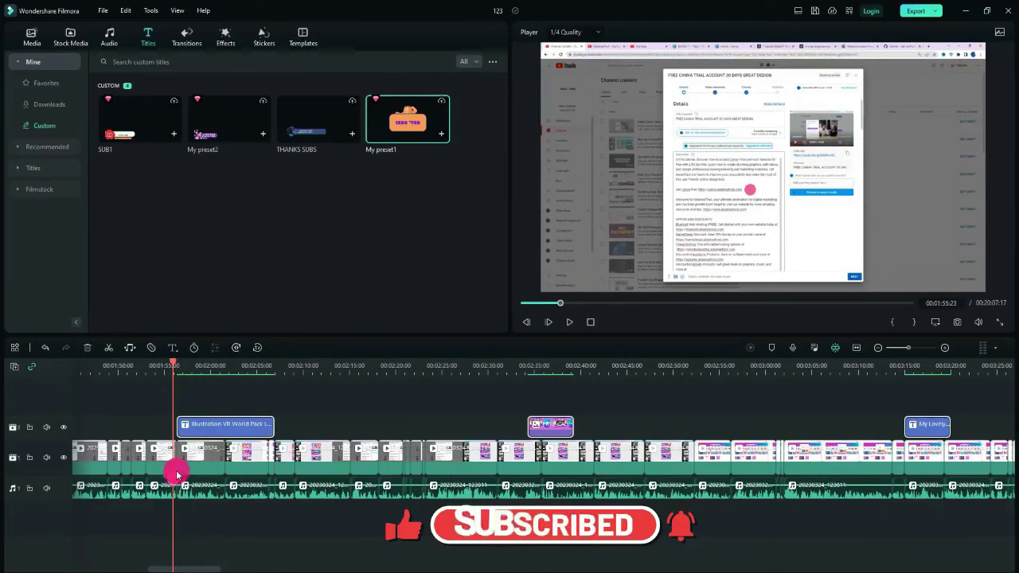
{"action": "left_click", "coordinate": [197, 472]}
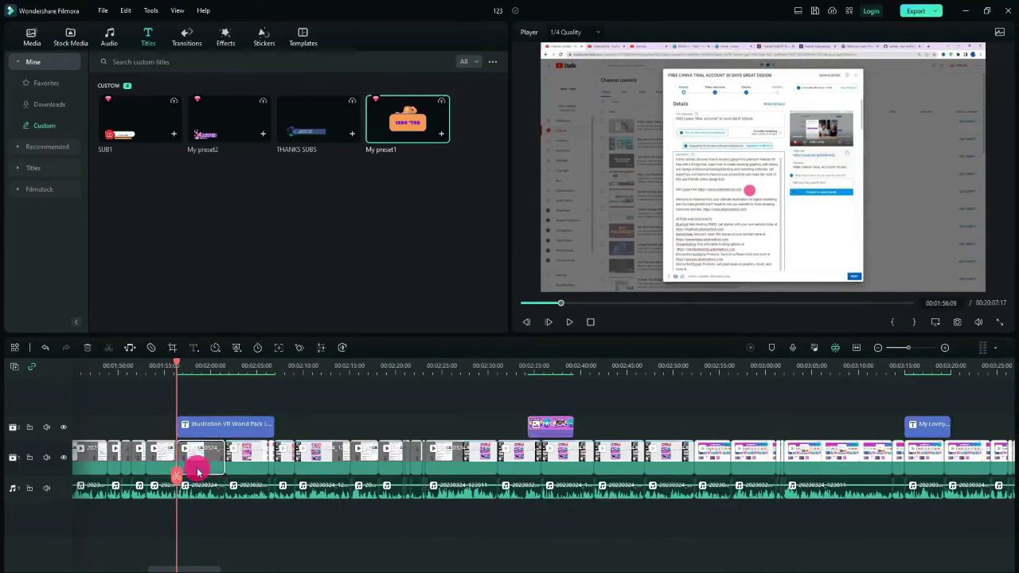
{"action": "left_click", "coordinate": [251, 476], "text": "ctrl"}
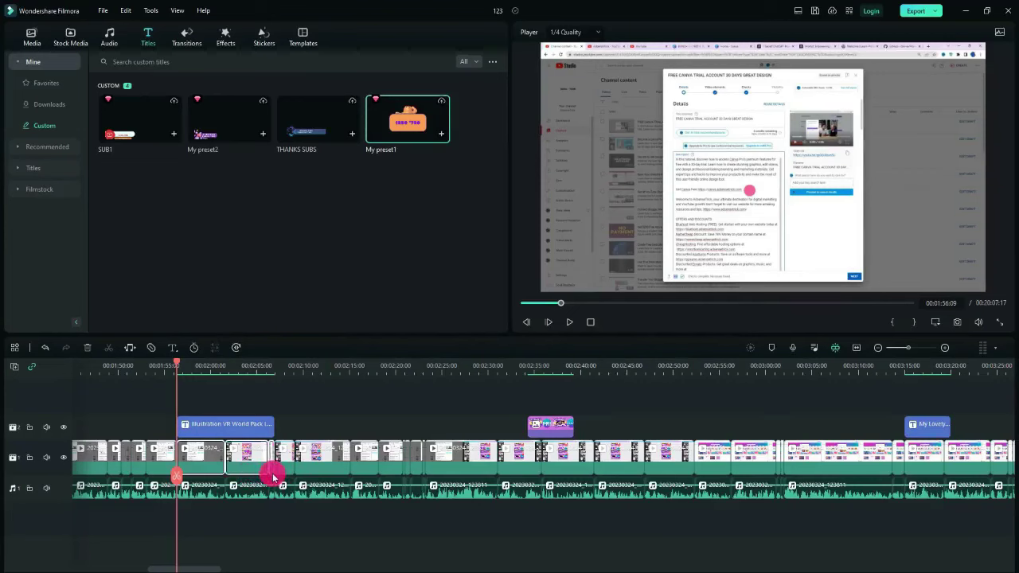
{"action": "key", "text": "Delete"}
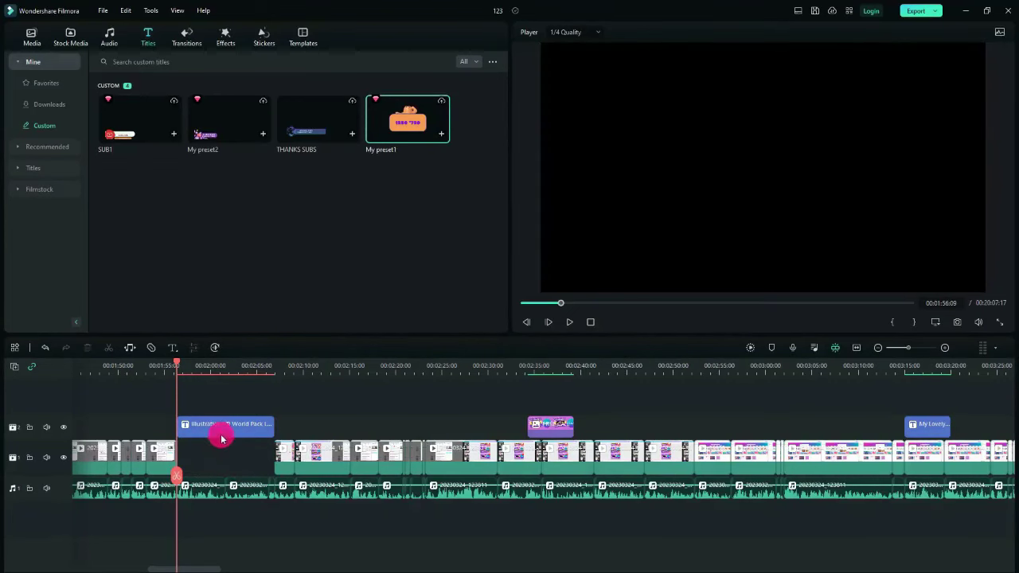
- Move the Illustration VR World Pack title down into the gap on the main video track
{"action": "left_click", "coordinate": [222, 435]}
{"action": "left_click_drag", "start_coordinate": [222, 435], "coordinate": [518, 466]}
{"action": "left_click", "coordinate": [382, 420]}
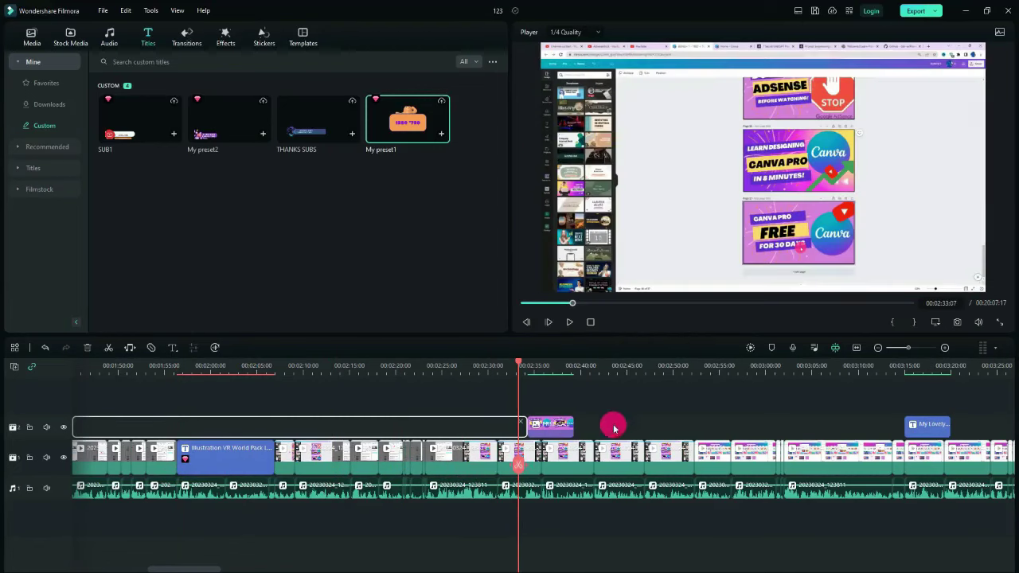
{"action": "left_click", "coordinate": [636, 397]}
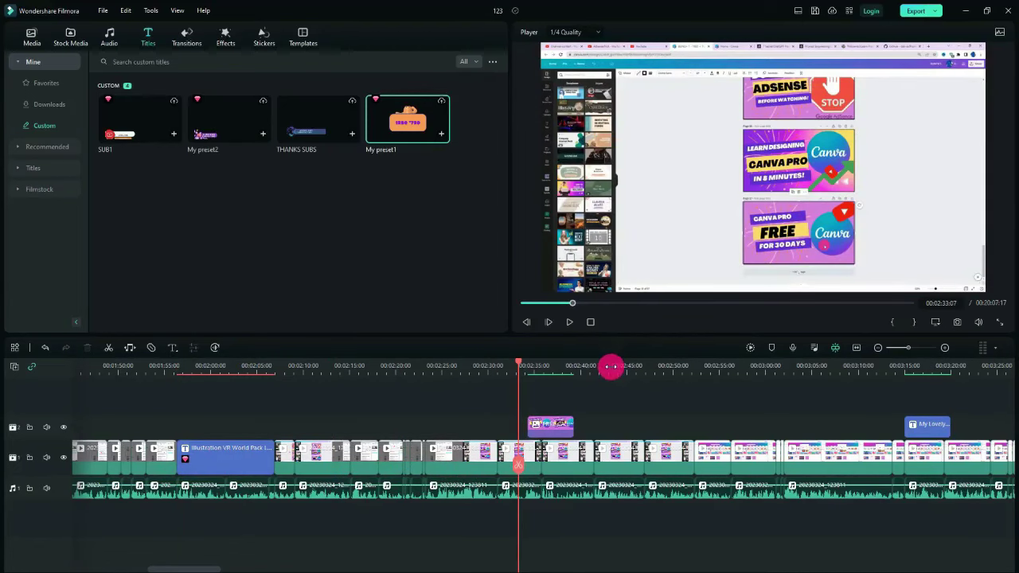
- Split the footage and its audio at the start and end of the Canva Pro image clip, at 00:02:34:06 and 00:02:39:06
{"action": "scroll", "coordinate": [687, 365], "scroll_direction": "up", "scroll_amount": 3}
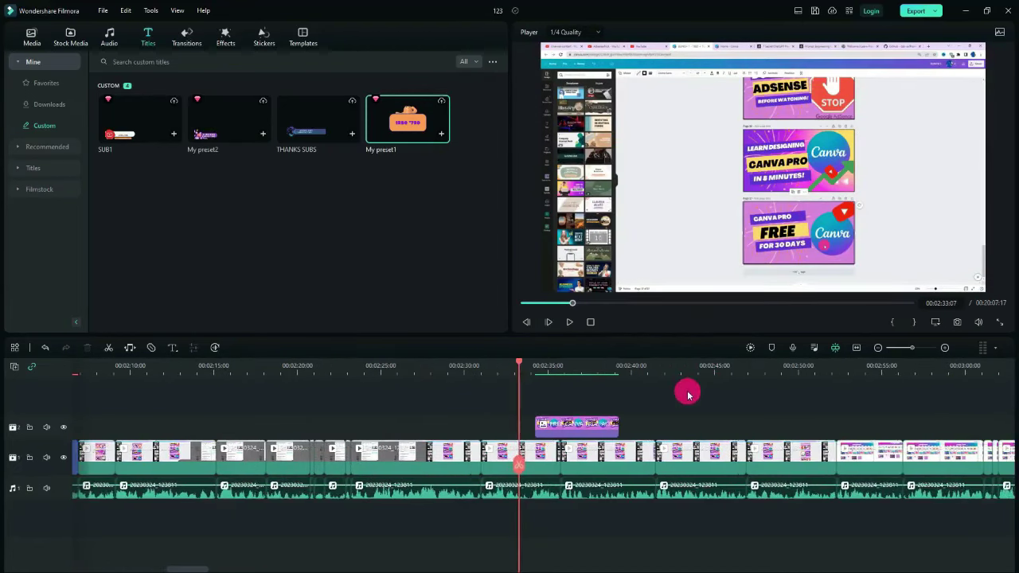
{"action": "key", "text": "Down"}
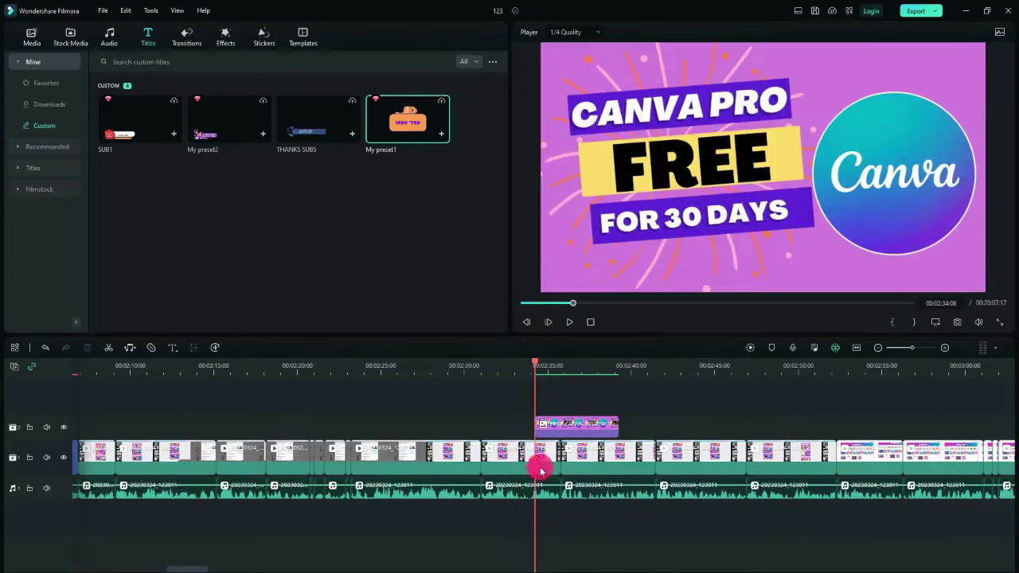
{"action": "left_click", "coordinate": [536, 469]}
{"action": "key", "text": "Down"}
{"action": "key", "text": "Down"}
{"action": "key", "text": "Down"}
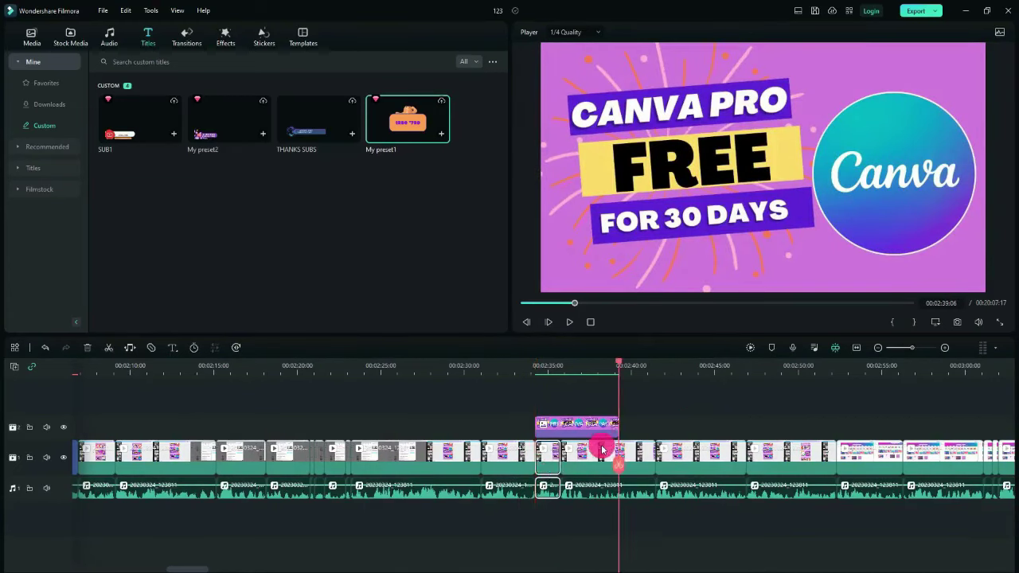
{"action": "key", "text": "Up"}
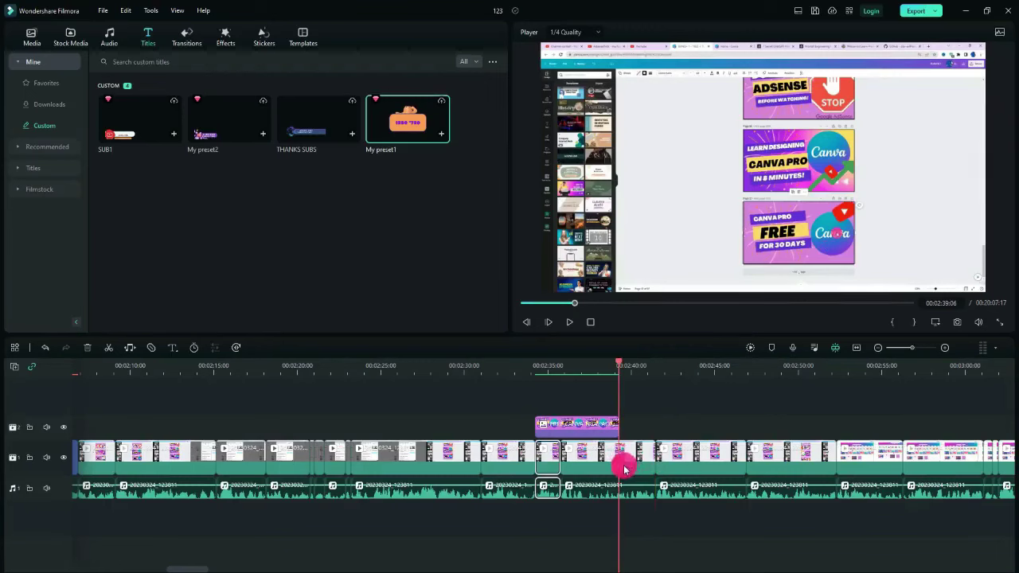
{"action": "left_click", "coordinate": [619, 462]}
- Delete the two video pieces beneath the Canva Pro image clip and move the image into the gap on the main track
{"action": "left_click", "coordinate": [594, 471]}
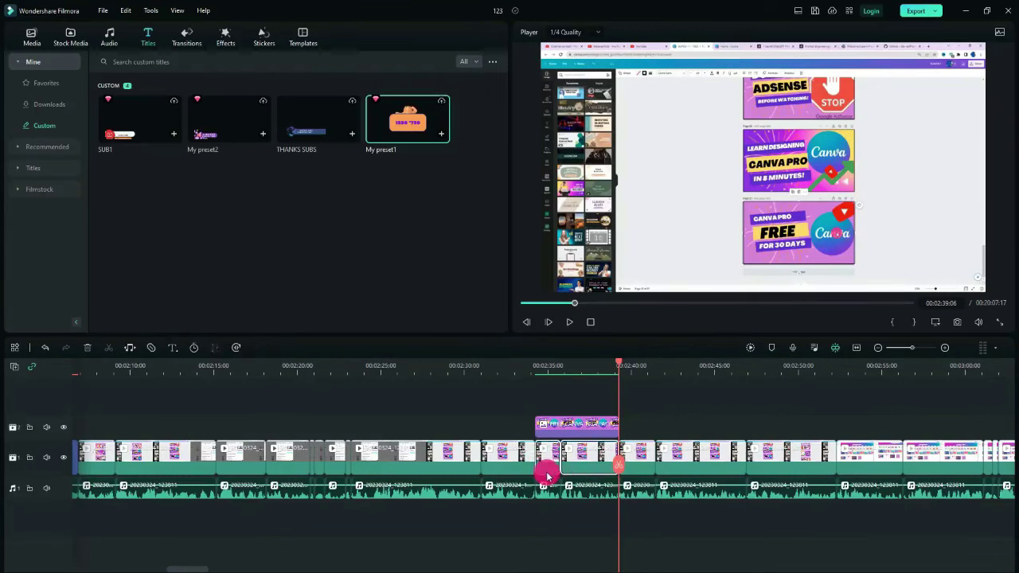
{"action": "left_click", "coordinate": [547, 476], "text": "ctrl"}
{"action": "key", "text": "Delete"}
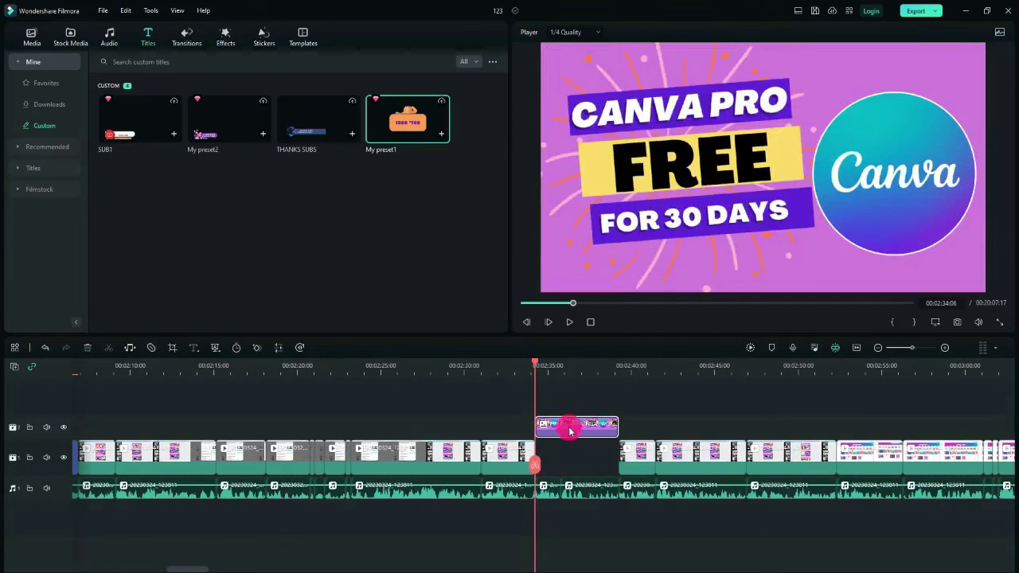
{"action": "left_click_drag", "start_coordinate": [573, 445], "coordinate": [580, 461]}
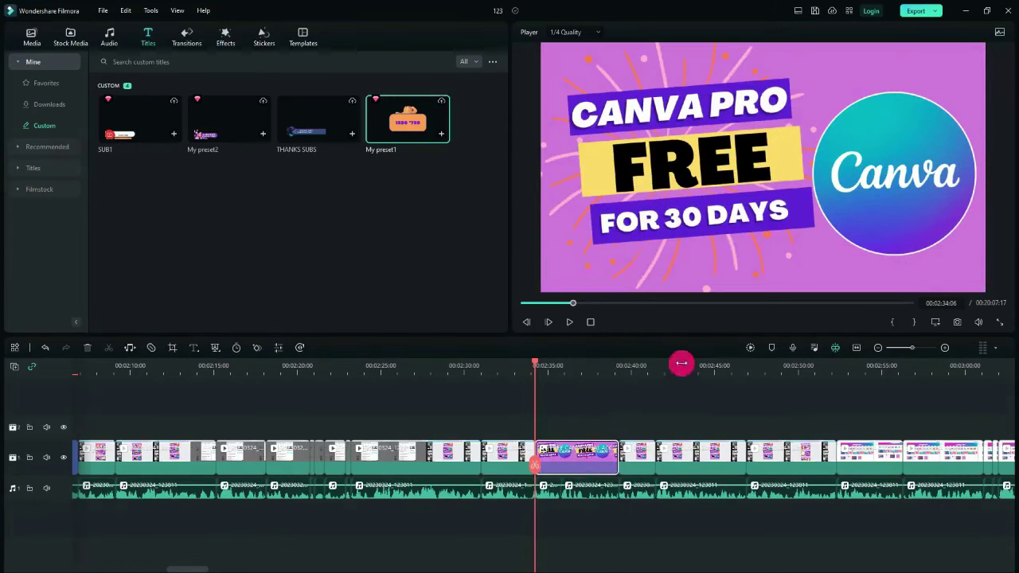
- Locate the My Lovely Friends title clip on the timeline and split the footage and audio at its end, at 00:03:19:24
{"action": "scroll", "coordinate": [676, 367], "scroll_direction": "down", "scroll_amount": 6}
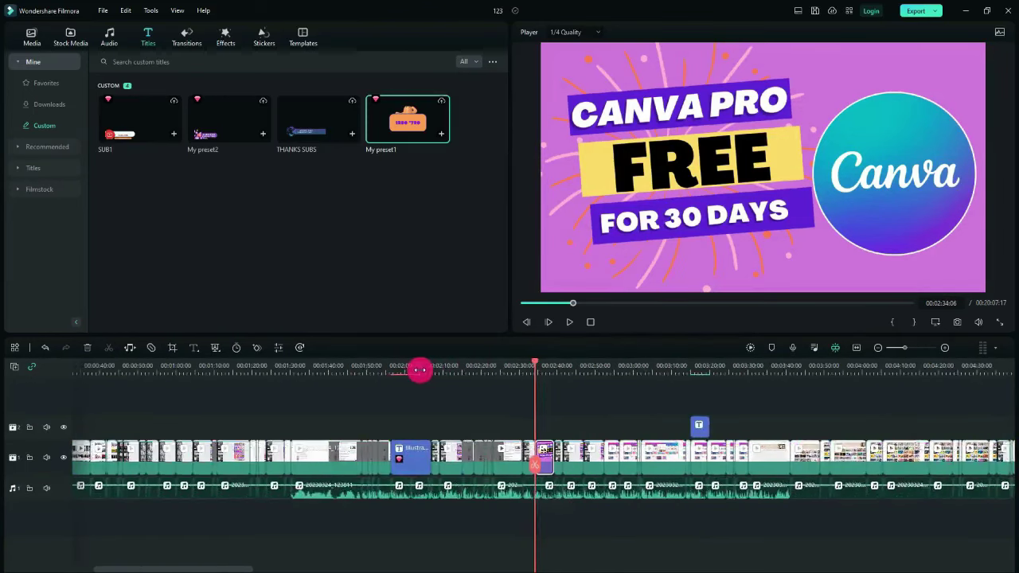
{"action": "scroll", "coordinate": [173, 387], "scroll_direction": "down", "scroll_amount": 2}
{"action": "scroll", "coordinate": [303, 464], "scroll_direction": "down", "scroll_amount": 2}
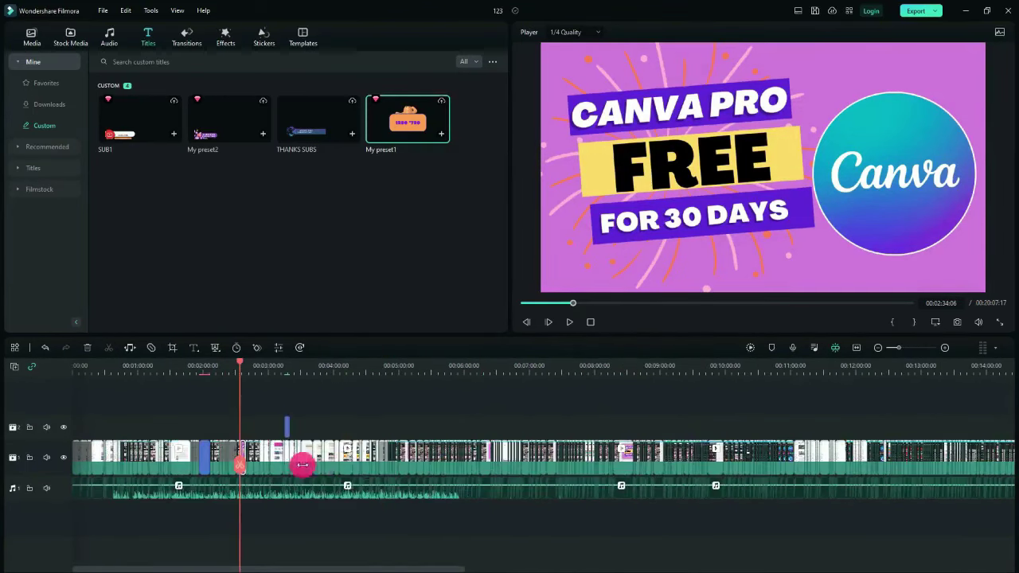
{"action": "scroll", "coordinate": [266, 382], "scroll_direction": "down", "scroll_amount": 3}
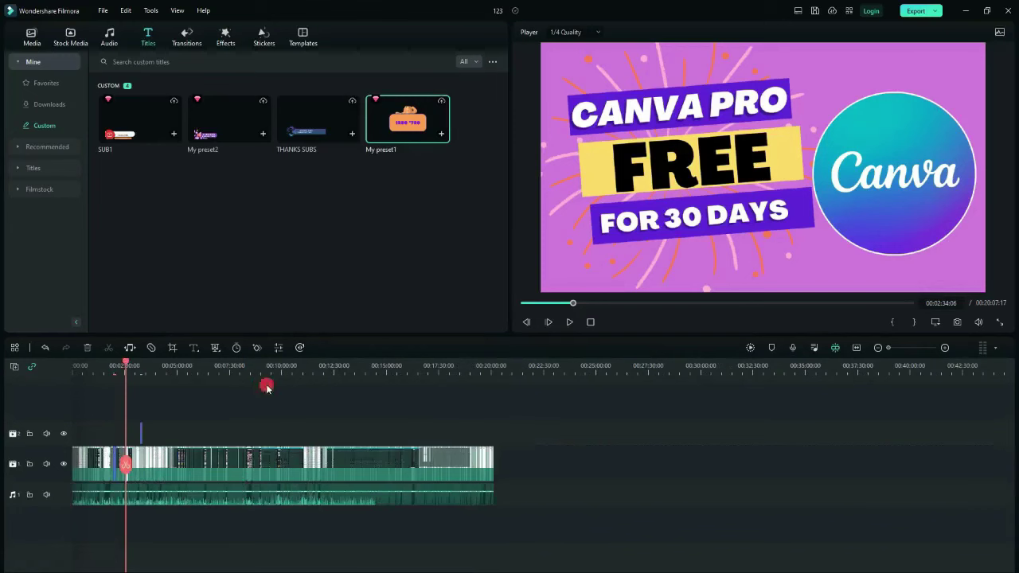
{"action": "left_click", "coordinate": [143, 462]}
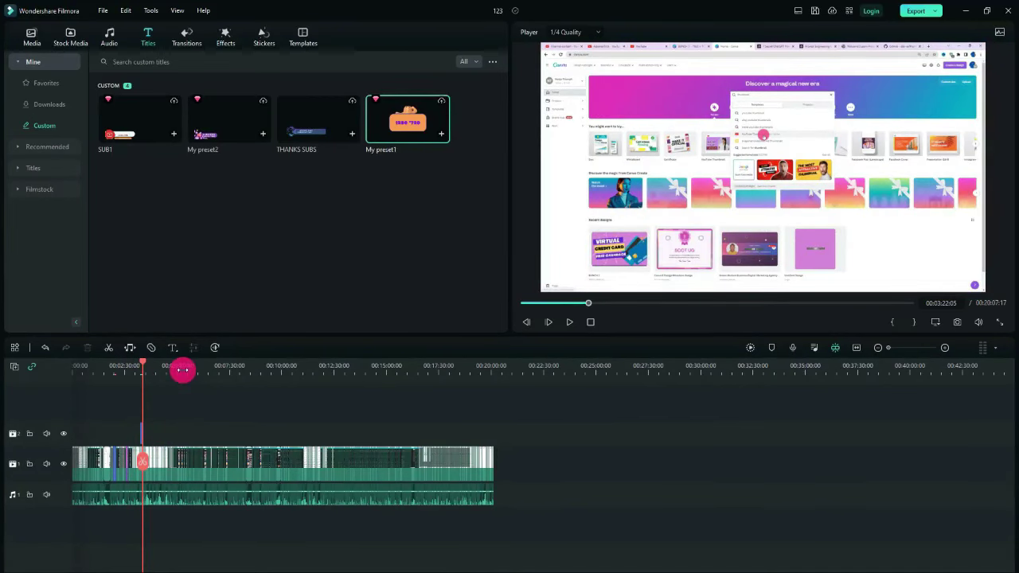
{"action": "left_click_drag", "start_coordinate": [416, 371], "coordinate": [496, 369]}
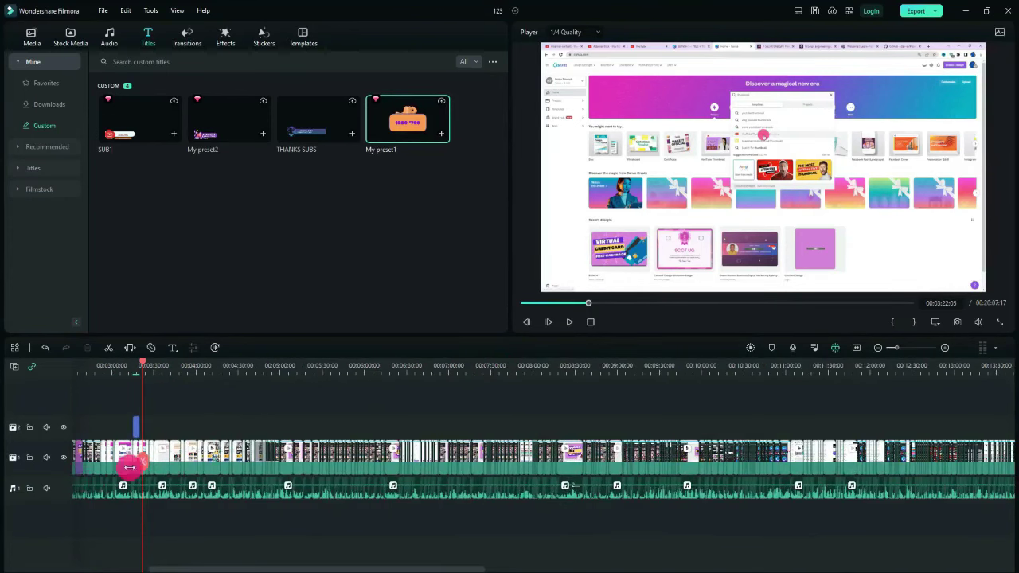
{"action": "scroll", "coordinate": [141, 463], "scroll_direction": "up", "scroll_amount": 2}
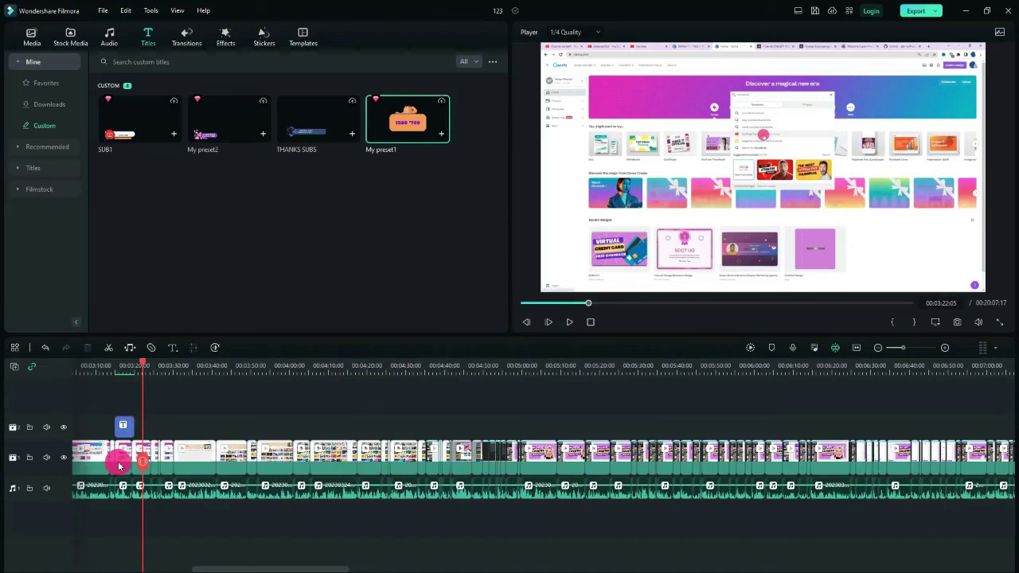
{"action": "left_click", "coordinate": [112, 463]}
{"action": "left_click", "coordinate": [97, 462]}
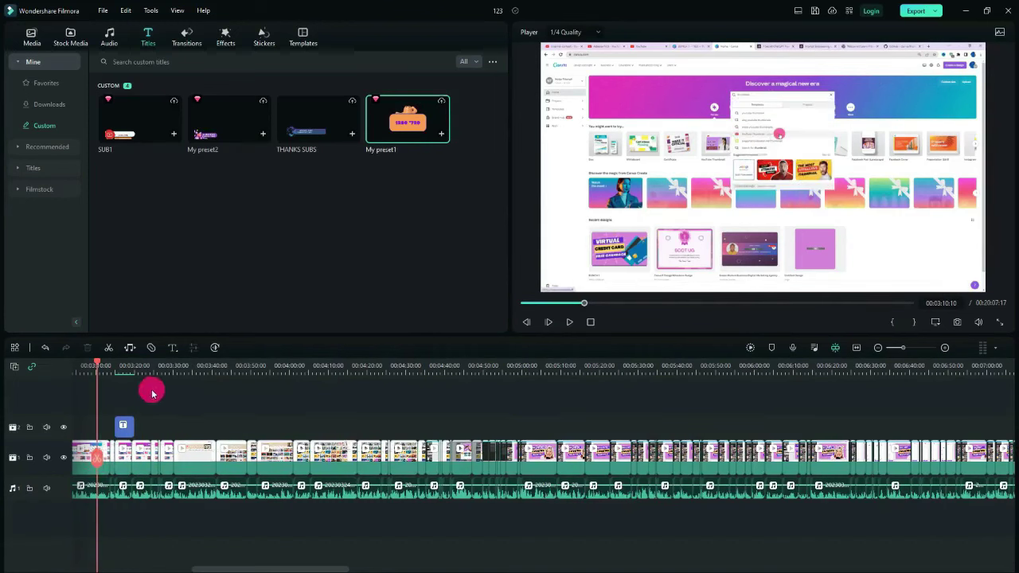
{"action": "left_click_drag", "start_coordinate": [165, 369], "coordinate": [335, 367]}
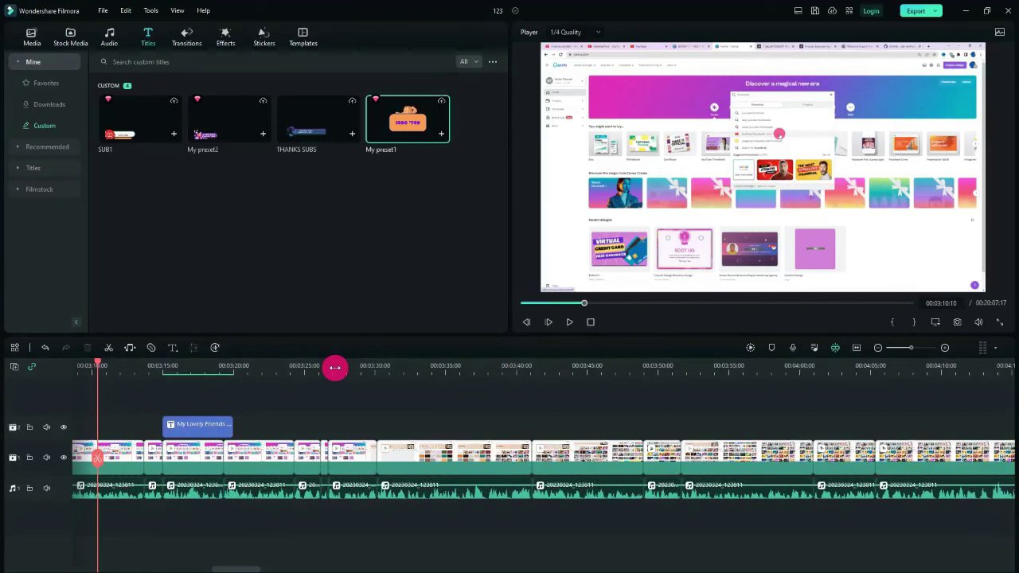
{"action": "key", "text": "space"}
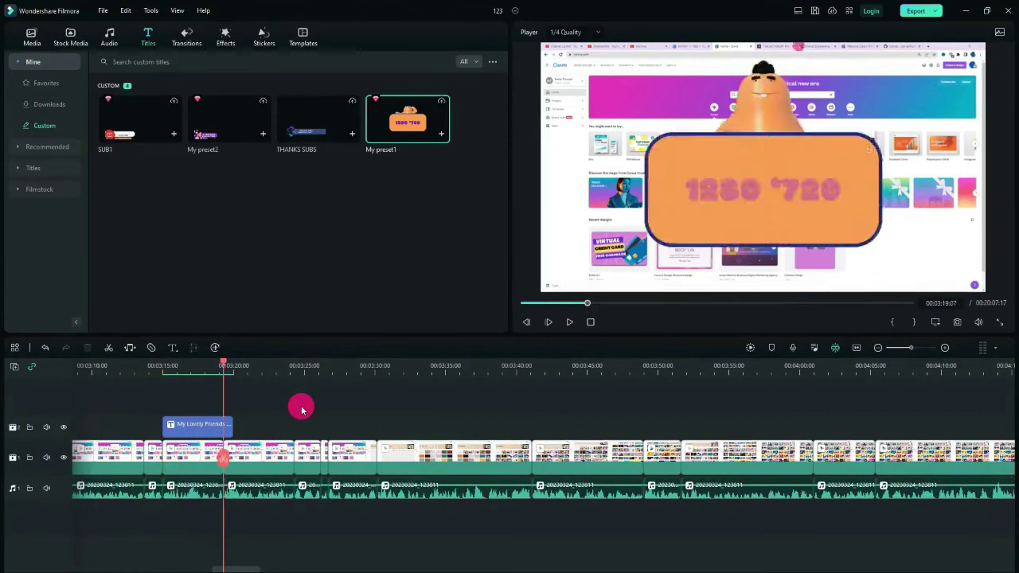
{"action": "left_click", "coordinate": [237, 455]}
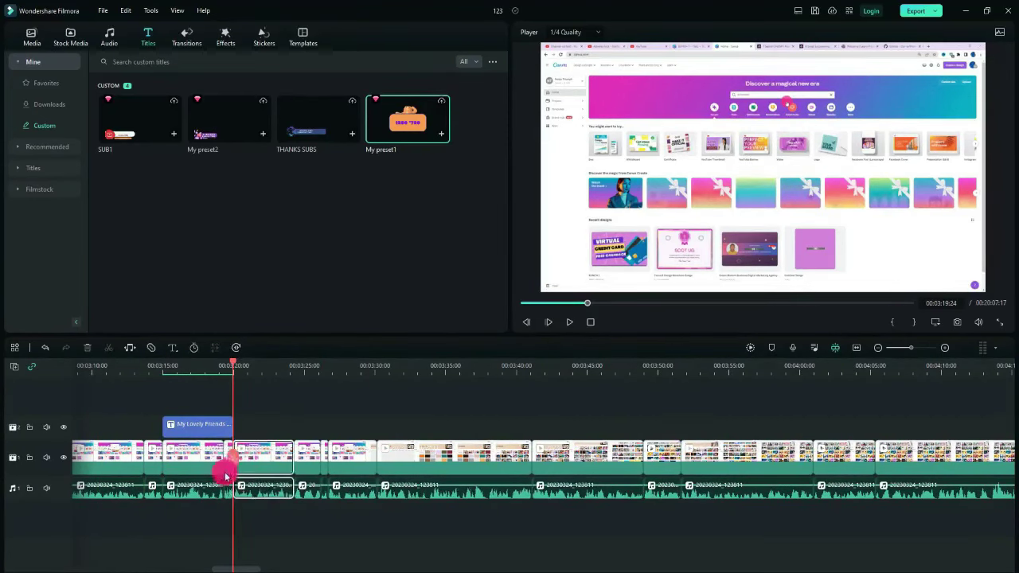
- Replace the video footage beneath the My Lovely Friends title with the title itself on the main track, and save the project
{"action": "left_click", "coordinate": [204, 474]}
{"action": "key", "text": "Delete"}
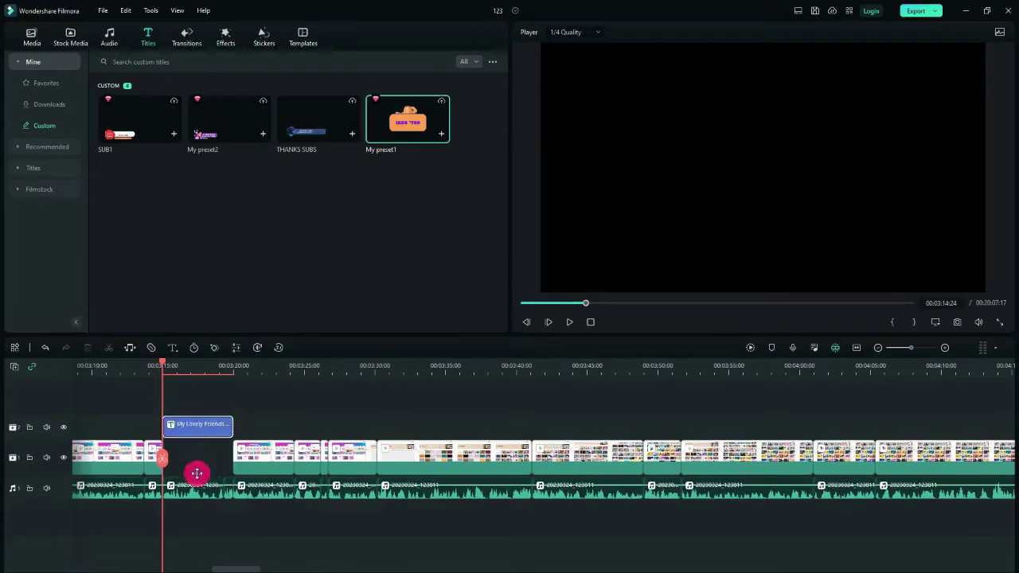
{"action": "left_click_drag", "start_coordinate": [197, 425], "coordinate": [197, 474]}
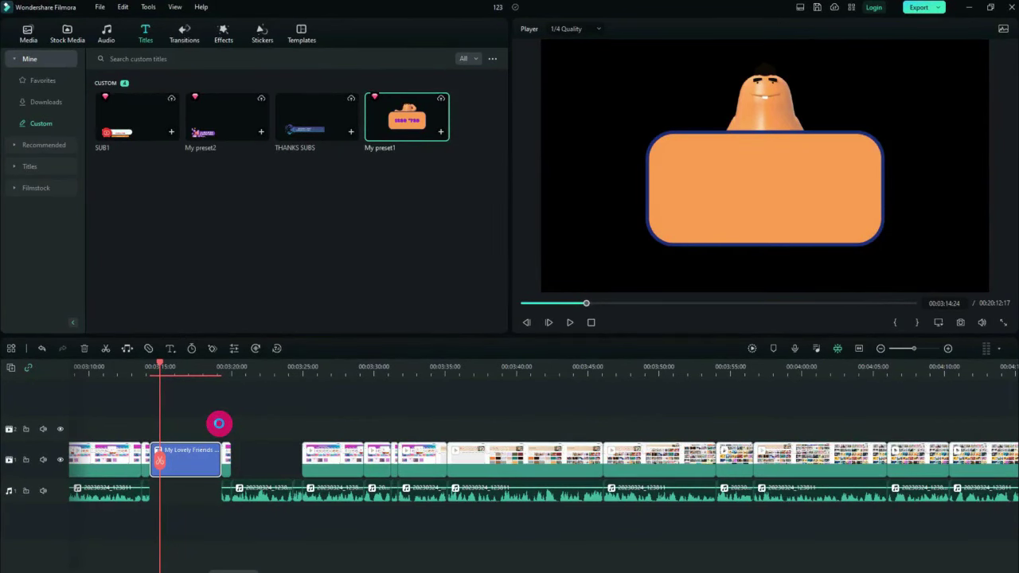
{"action": "mouse_move", "coordinate": [219, 424]}
{"action": "left_mouse_down"}
{"action": "mouse_move", "coordinate": [199, 446]}
{"action": "mouse_move", "coordinate": [198, 425]}
{"action": "mouse_move", "coordinate": [192, 472]}
{"action": "mouse_move", "coordinate": [193, 423]}
{"action": "mouse_move", "coordinate": [193, 475]}
{"action": "mouse_move", "coordinate": [200, 421]}
{"action": "left_mouse_up"}
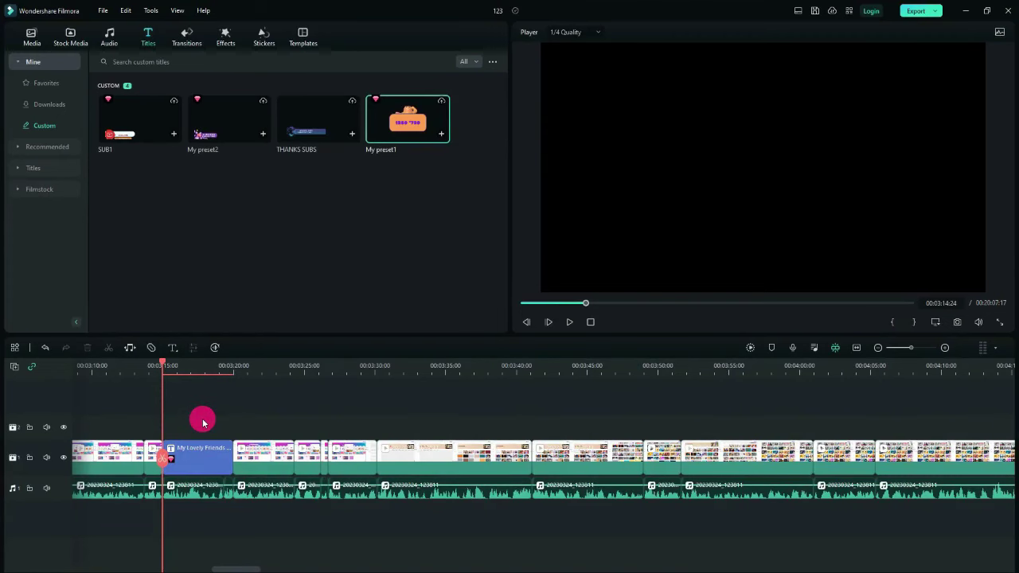
{"action": "key", "text": "ctrl+s"}
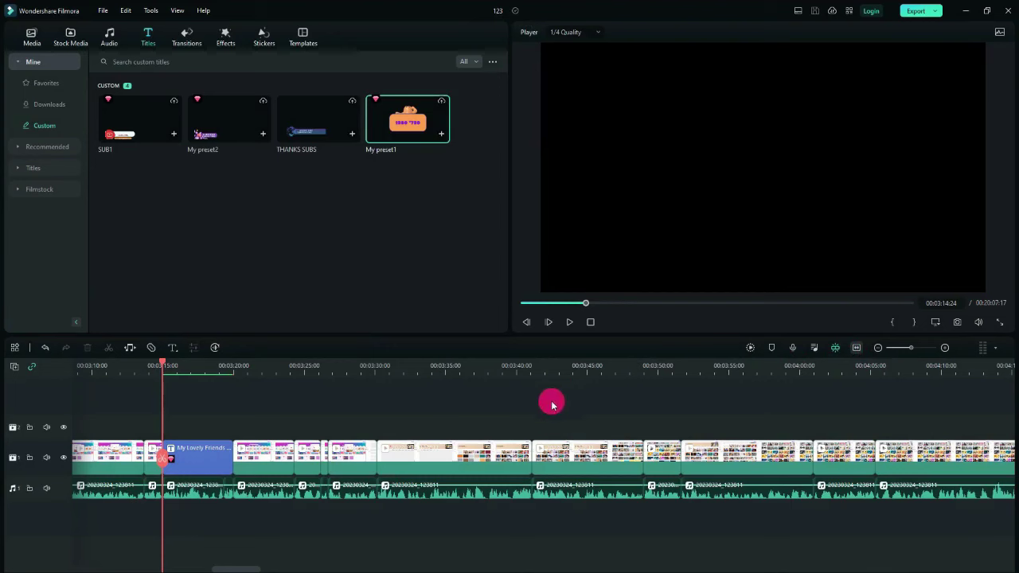
- Fit the whole project in the timeline and play the opening seconds from 00:00:00:00 to check them
{"action": "left_click", "coordinate": [853, 348]}
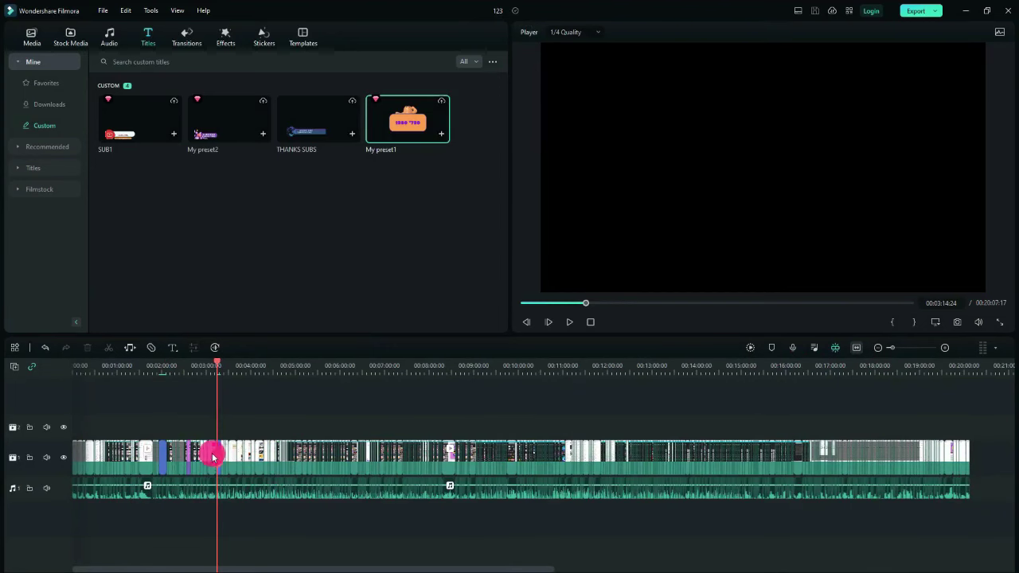
{"action": "left_click", "coordinate": [213, 455]}
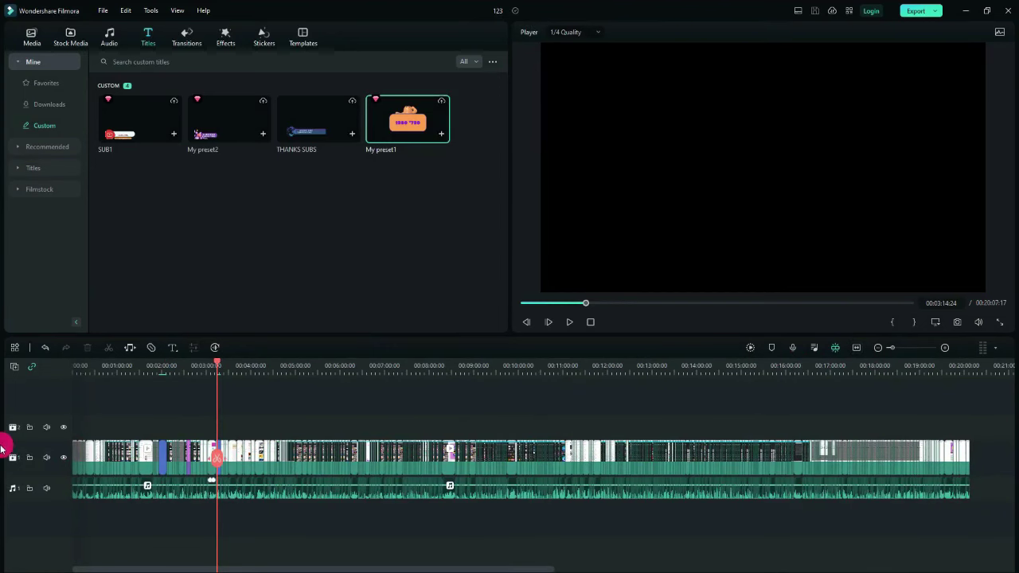
{"action": "key", "text": "Home"}
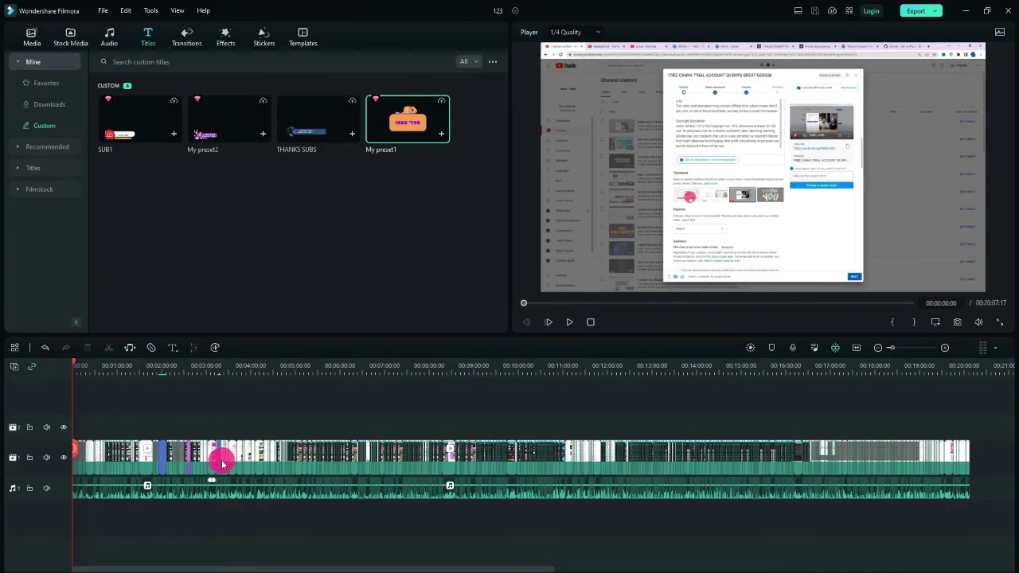
{"action": "left_click", "coordinate": [268, 414]}
{"action": "key", "text": "ctrl+a"}
{"action": "left_click", "coordinate": [277, 419]}
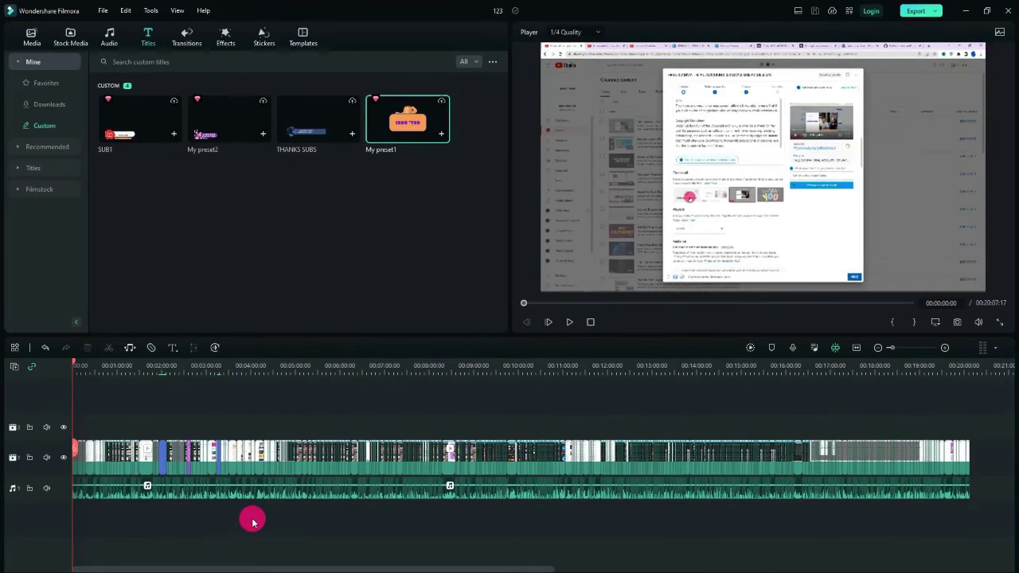
{"action": "key", "text": "space"}
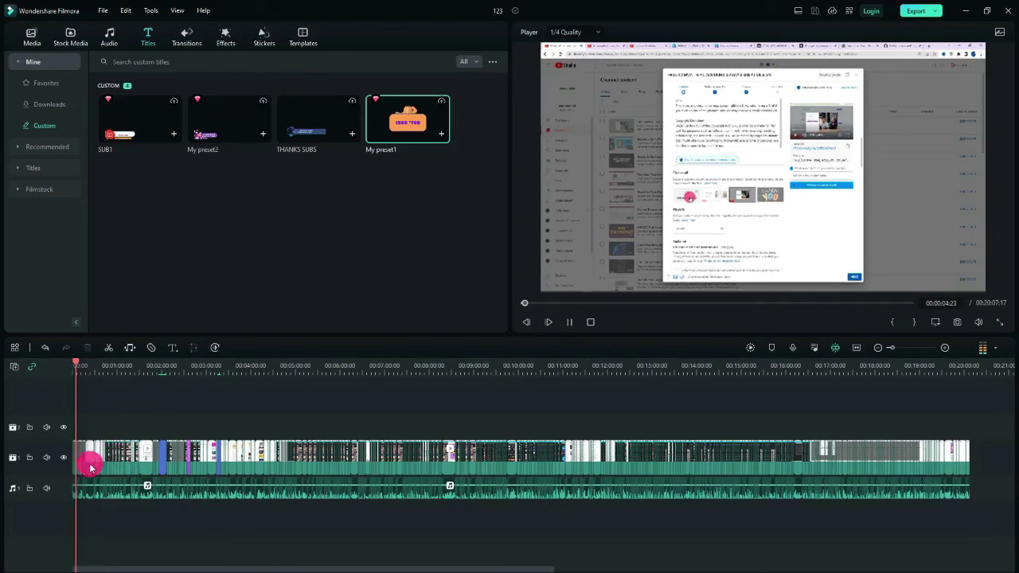
{"action": "key", "text": "space"}
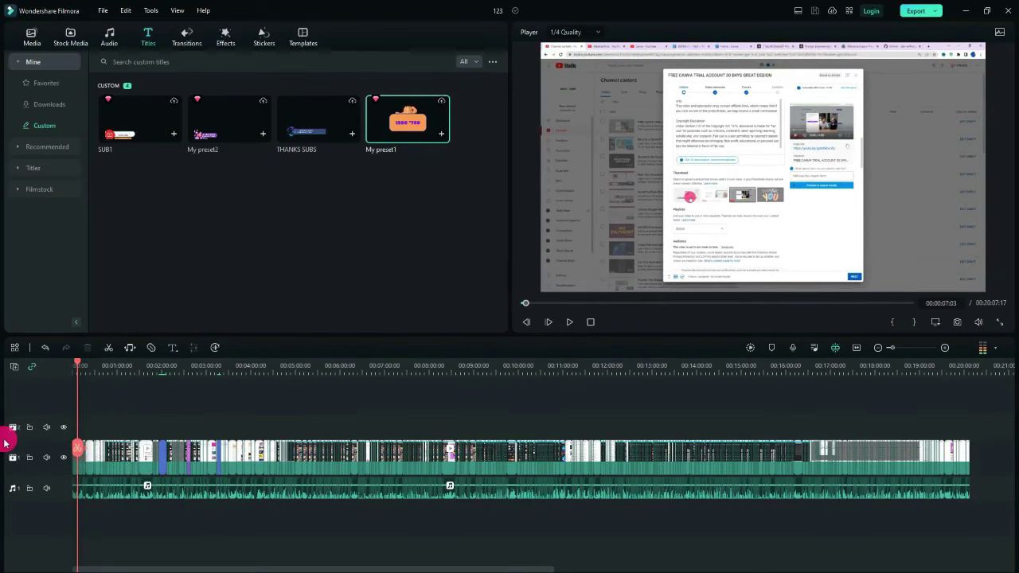
{"action": "key", "text": "Home"}
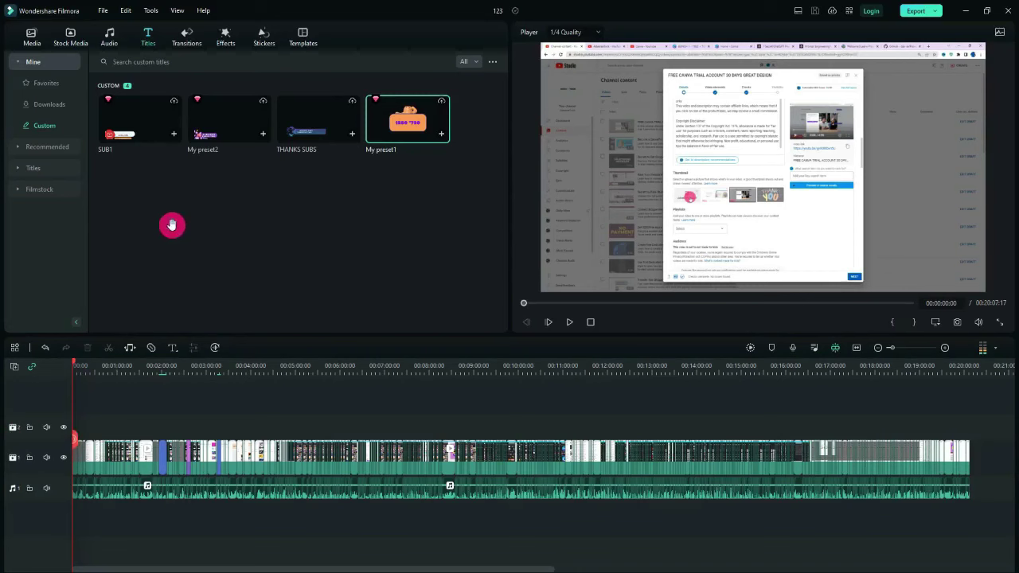
- Try to place the SUB1 custom title at the start of the second video track, and undo the last change
{"action": "left_click", "coordinate": [121, 132]}
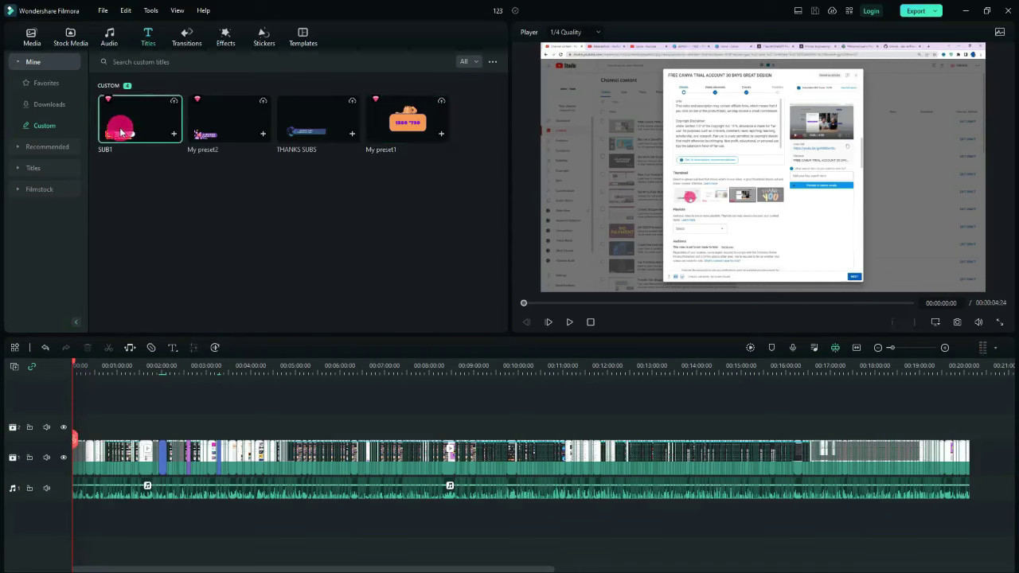
{"action": "left_click_drag", "start_coordinate": [123, 132], "coordinate": [73, 426]}
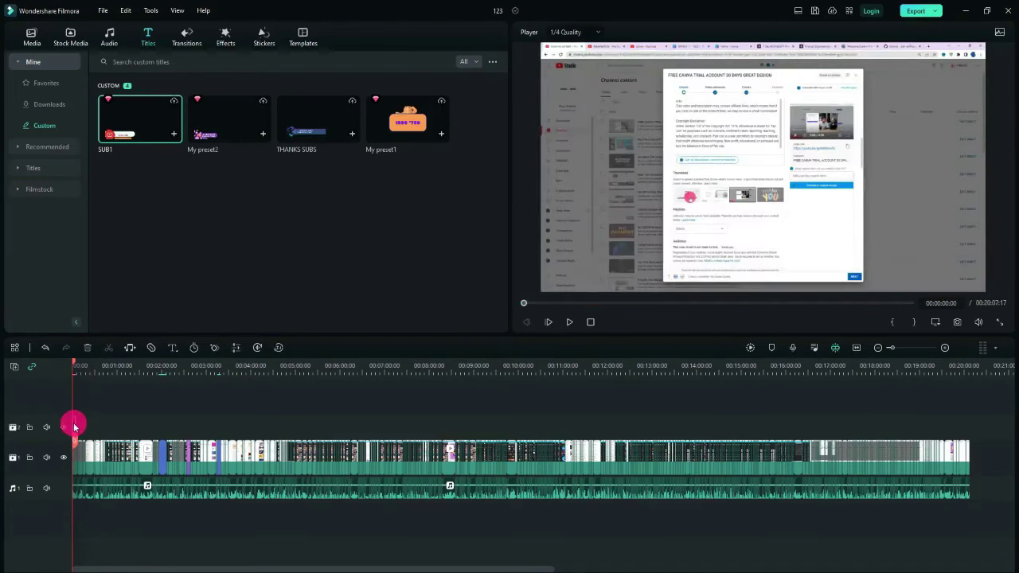
{"action": "left_click", "coordinate": [76, 426]}
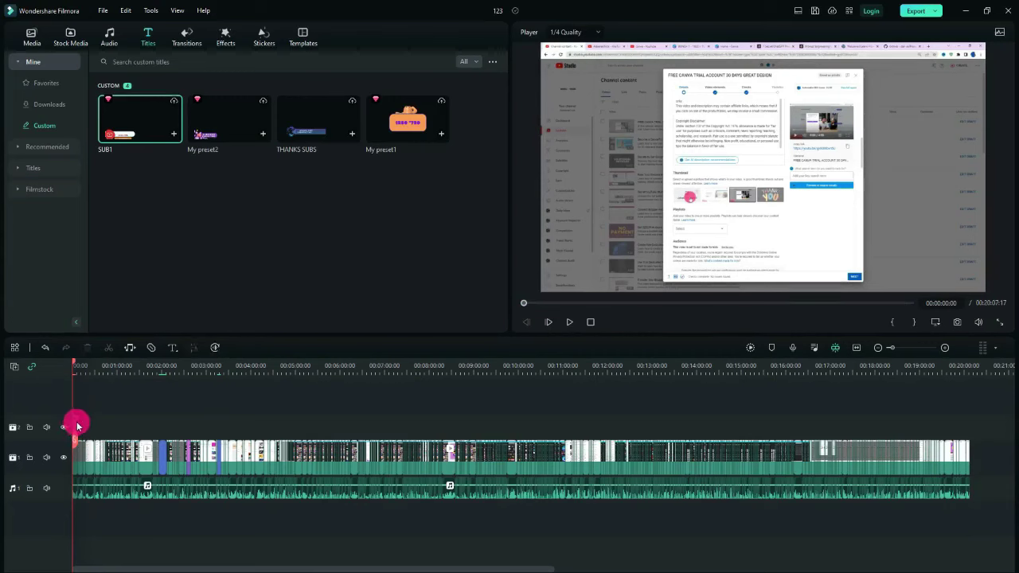
{"action": "left_click", "coordinate": [74, 437]}
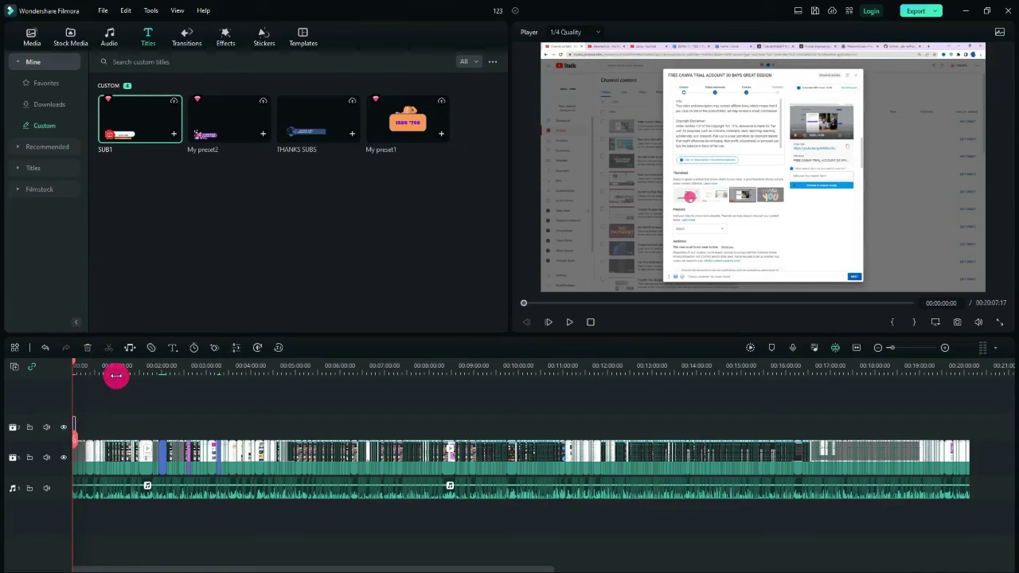
{"action": "scroll", "coordinate": [82, 422], "scroll_direction": "up", "scroll_amount": 1}
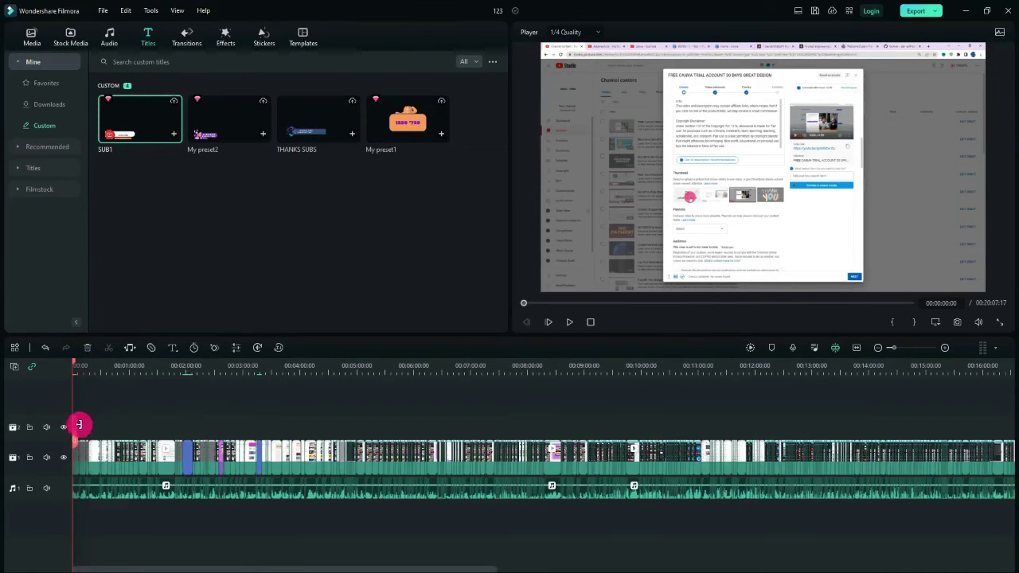
{"action": "left_click_drag", "start_coordinate": [74, 428], "coordinate": [105, 424]}
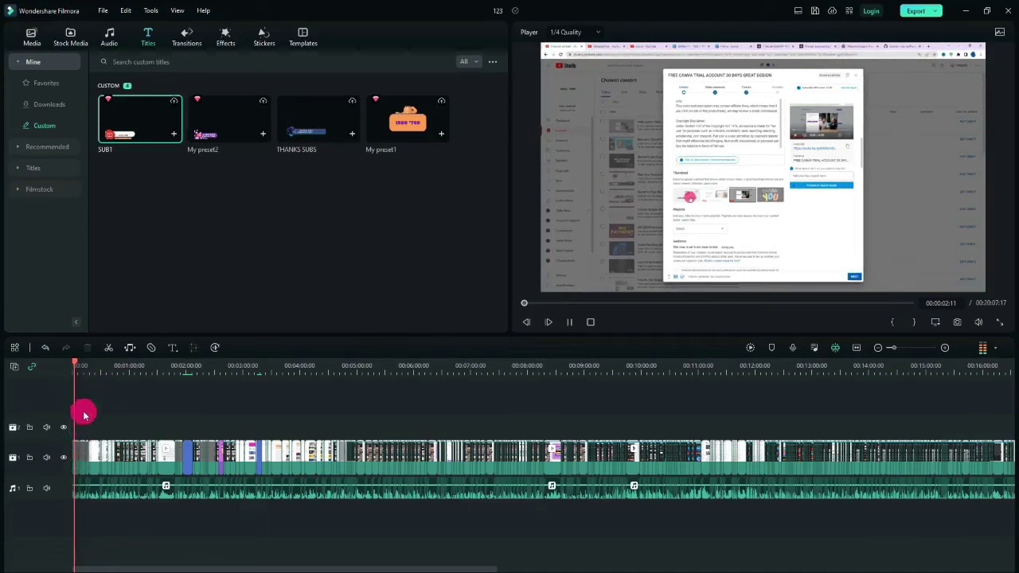
{"action": "left_click_drag", "start_coordinate": [83, 415], "coordinate": [76, 436]}
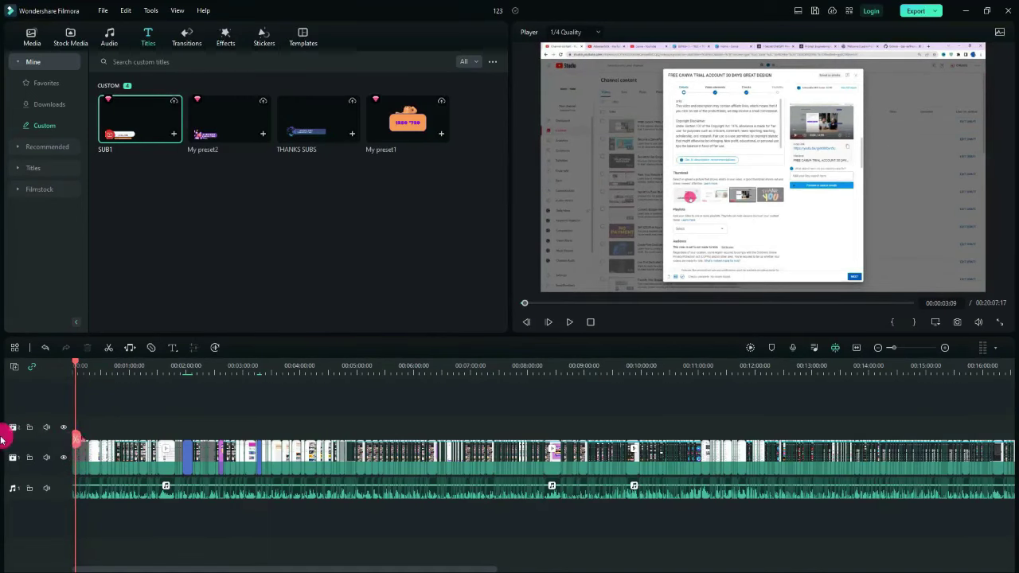
{"action": "key", "text": "Home"}
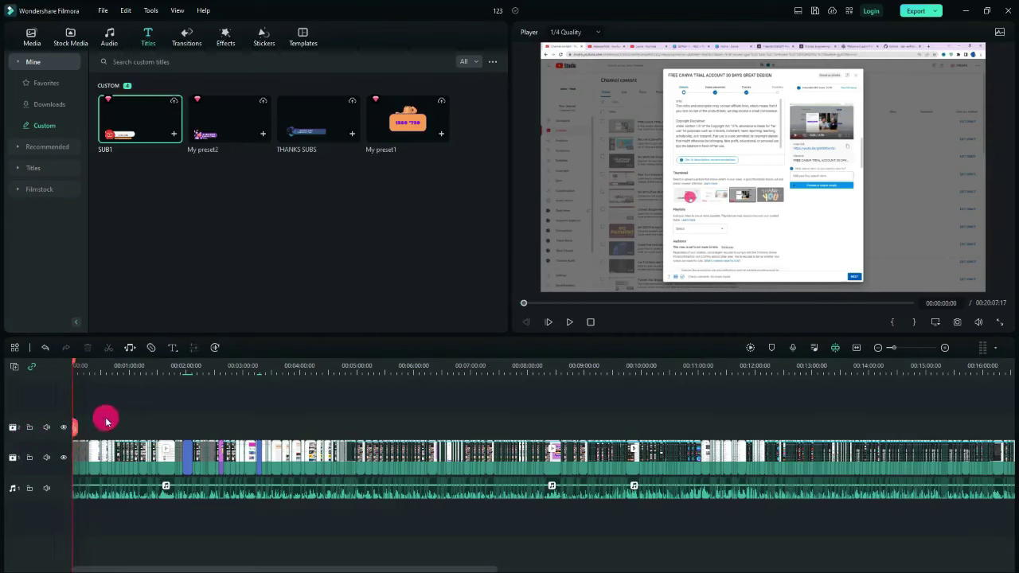
{"action": "left_click", "coordinate": [856, 350]}
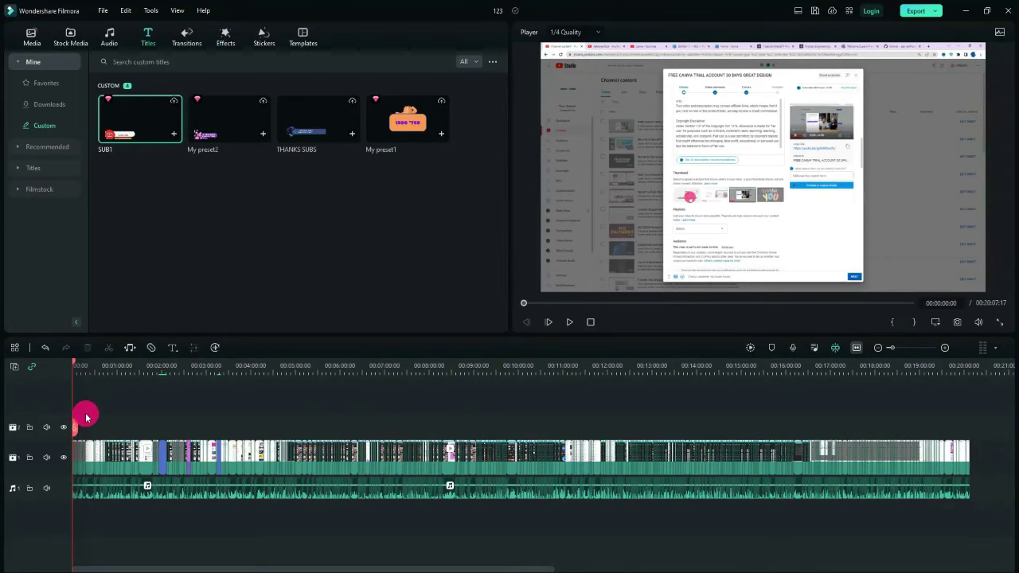
{"action": "key", "text": "ctrl+z"}
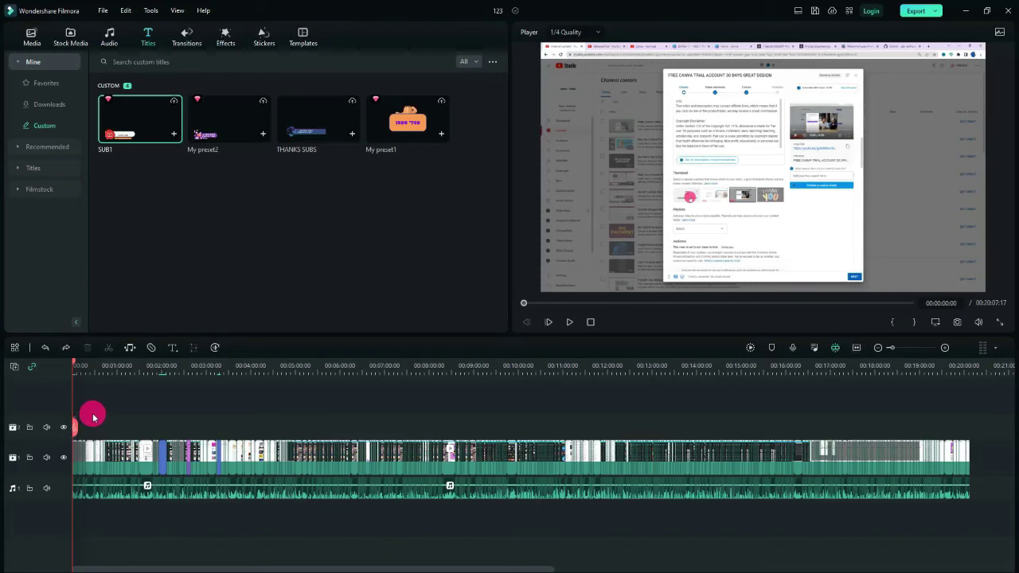
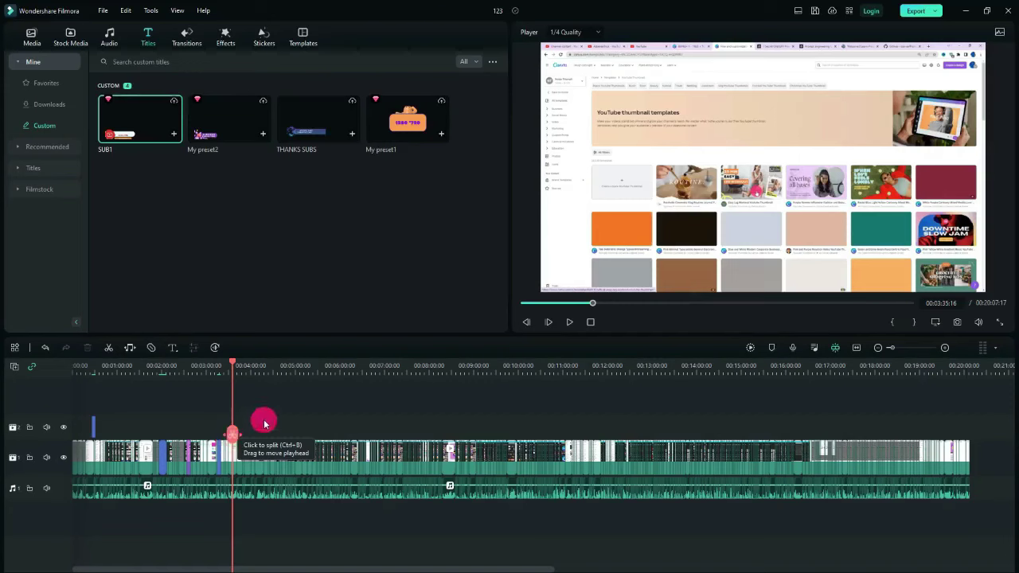
- Copy the SUB1 title near the start of the second video track and paste it at 00:06:25:14
{"action": "left_click", "coordinate": [319, 434]}
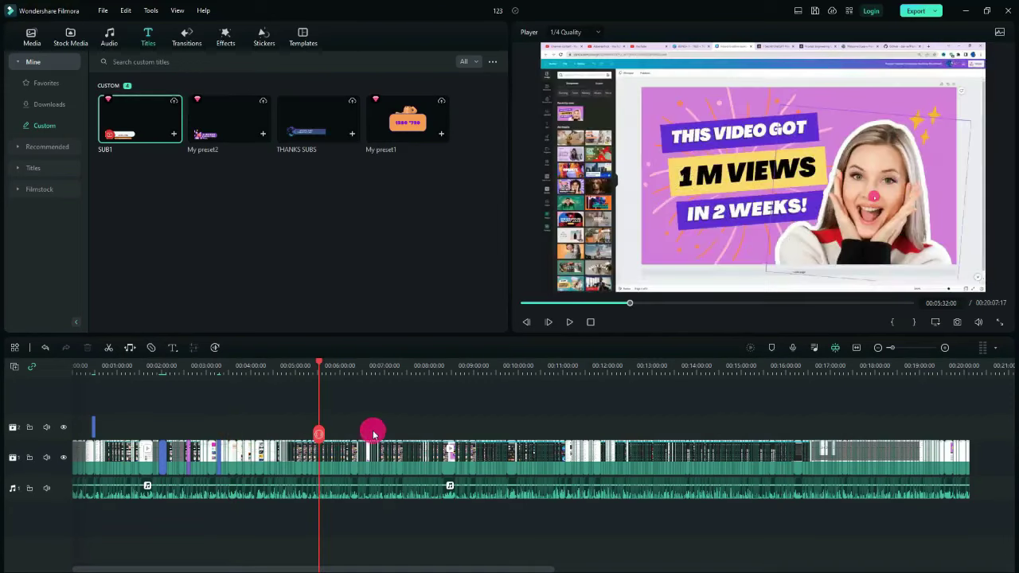
{"action": "left_click", "coordinate": [358, 434]}
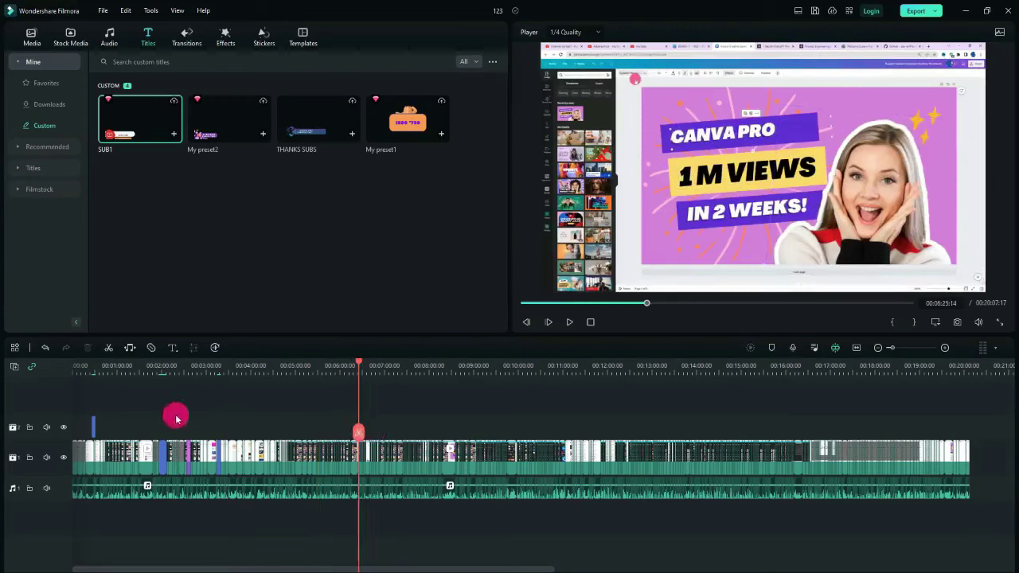
{"action": "left_click_drag", "start_coordinate": [70, 423], "coordinate": [122, 428]}
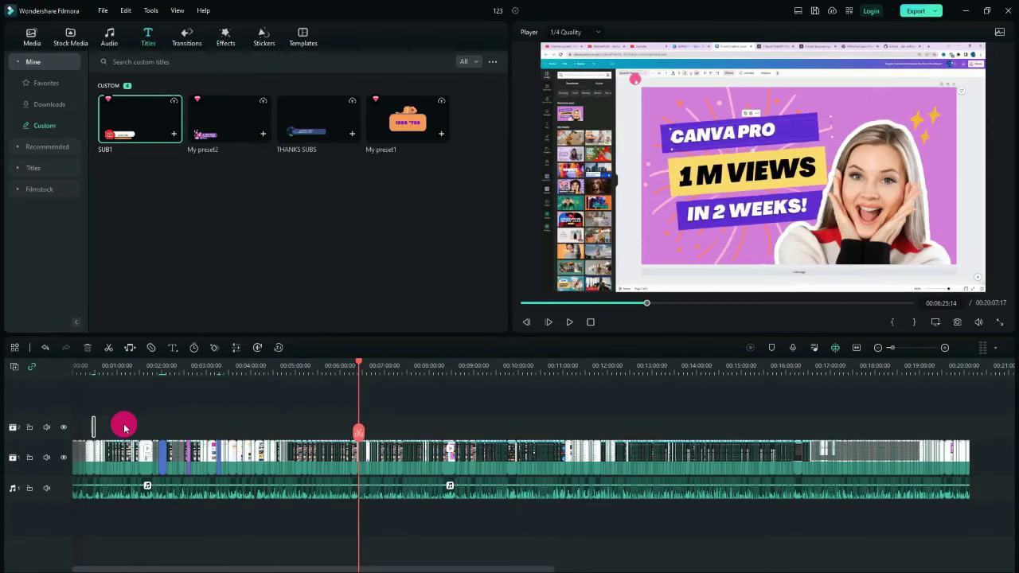
{"action": "left_click", "coordinate": [378, 427]}
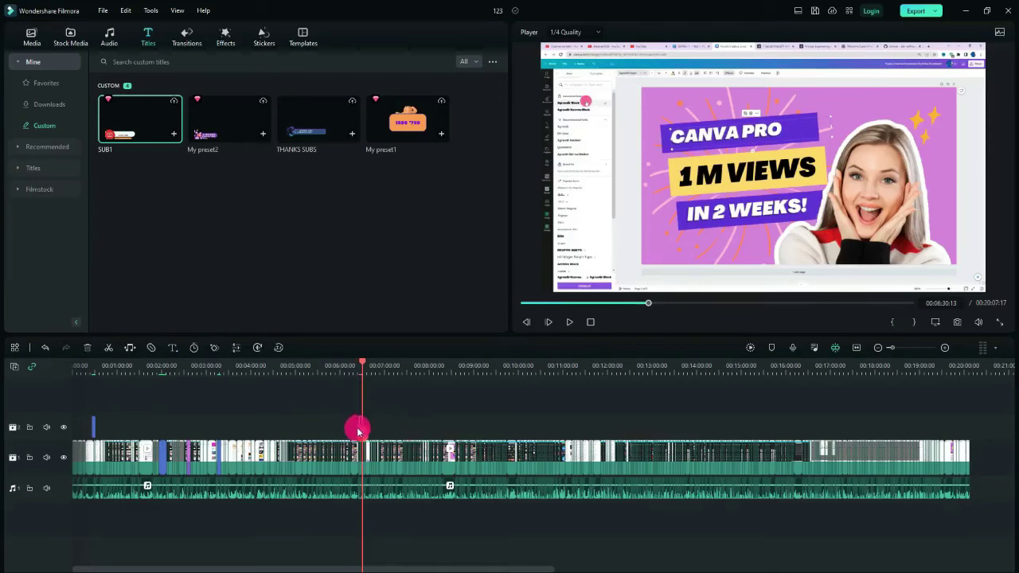
- Paste further copies of the SUB1 title on the second video track at 00:02:04:24 and just before the 4-minute mark
{"action": "left_click", "coordinate": [165, 422]}
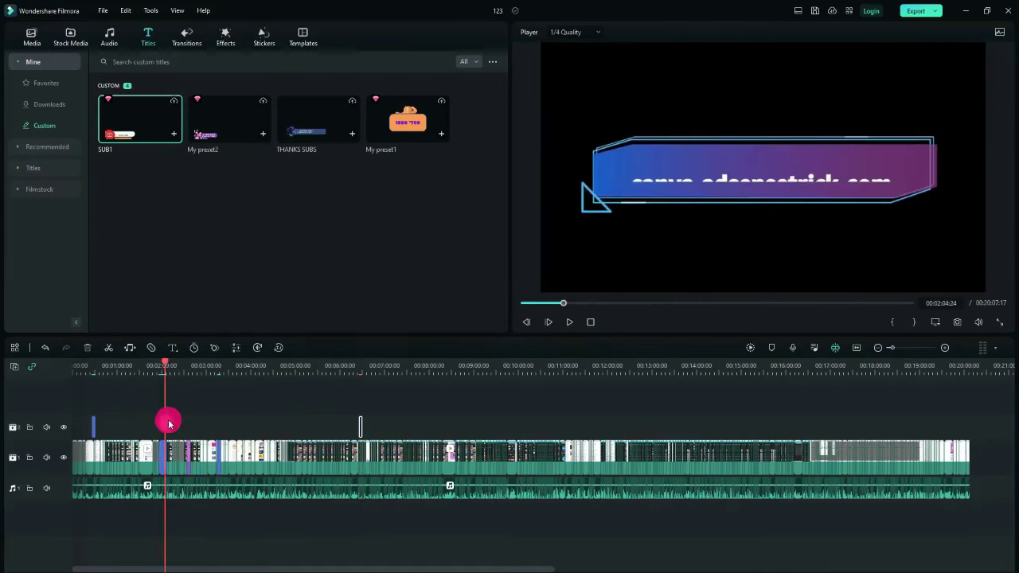
{"action": "left_click", "coordinate": [167, 427]}
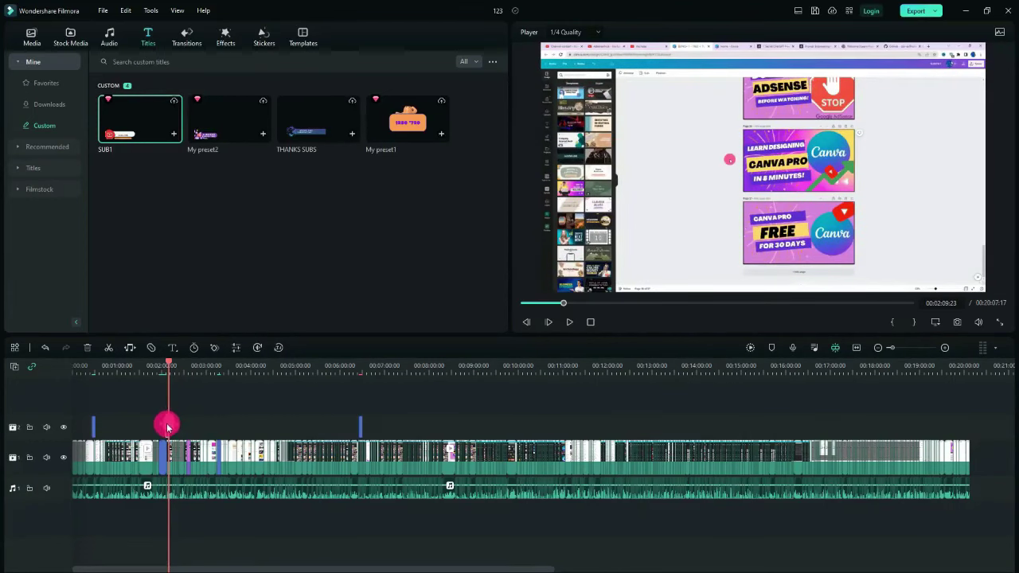
{"action": "left_click", "coordinate": [242, 436]}
{"action": "left_click", "coordinate": [248, 434]}
{"action": "left_click", "coordinate": [250, 432]}
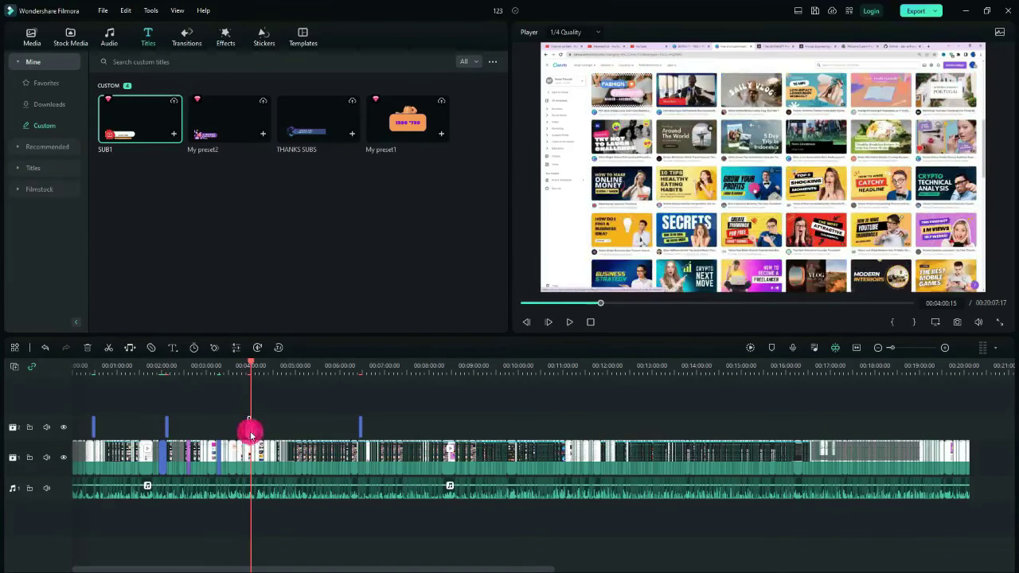
- Paste another SUB1 title copy on the second video track at 00:09:36:05
{"action": "left_click", "coordinate": [480, 437]}
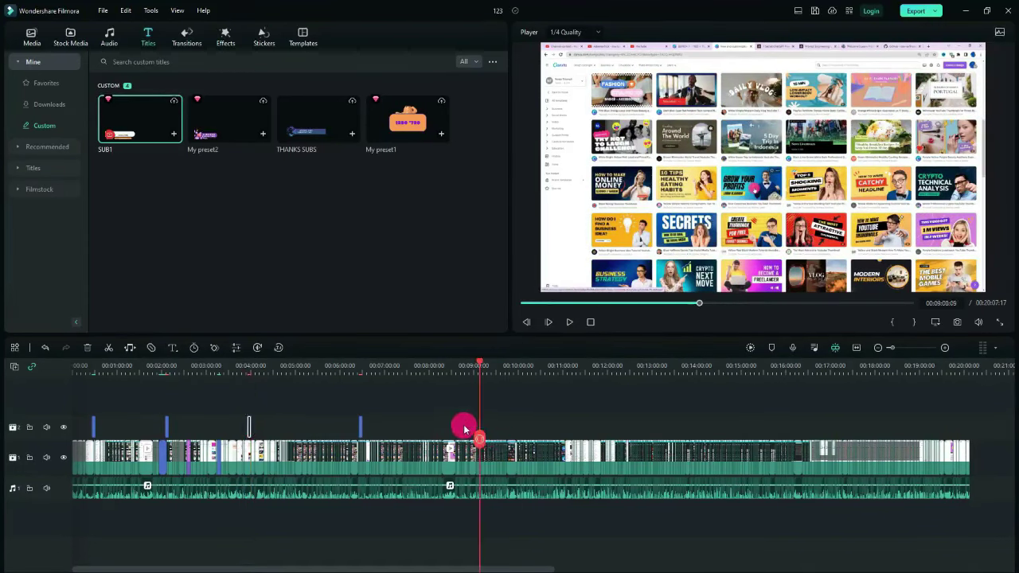
{"action": "left_click", "coordinate": [499, 433]}
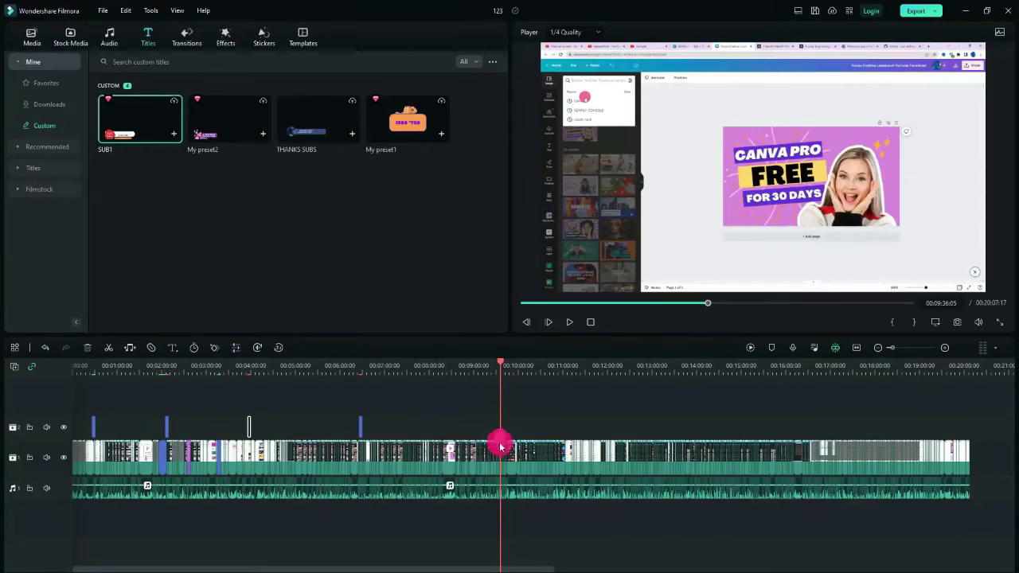
{"action": "left_click", "coordinate": [503, 434]}
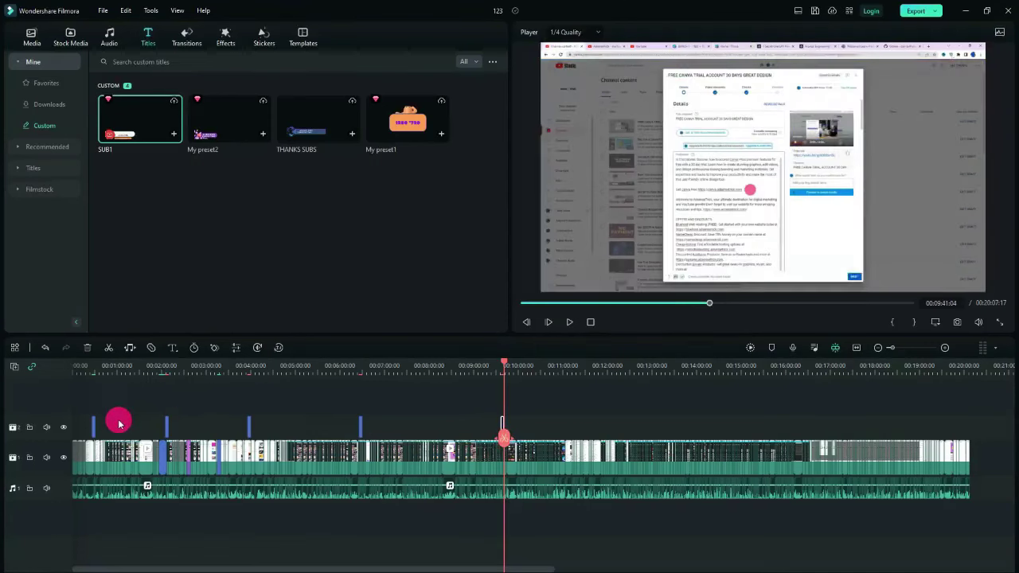
- Paste another SUB1 title copy on the second video track at 00:01:02:03 and save the project
{"action": "left_click", "coordinate": [155, 411]}
{"action": "key", "text": "Up"}
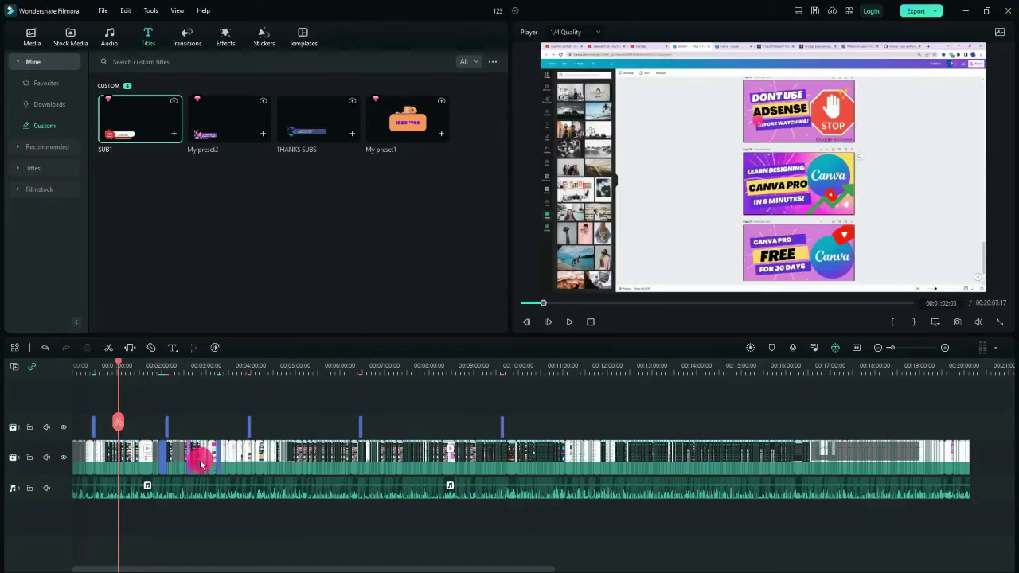
{"action": "key", "text": "Down"}
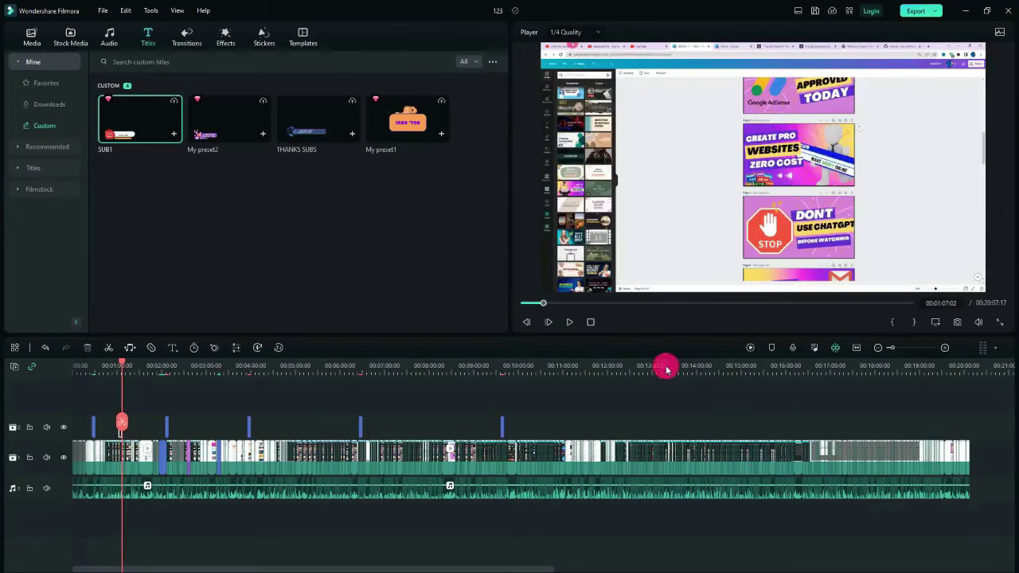
{"action": "key", "text": "ctrl+s"}
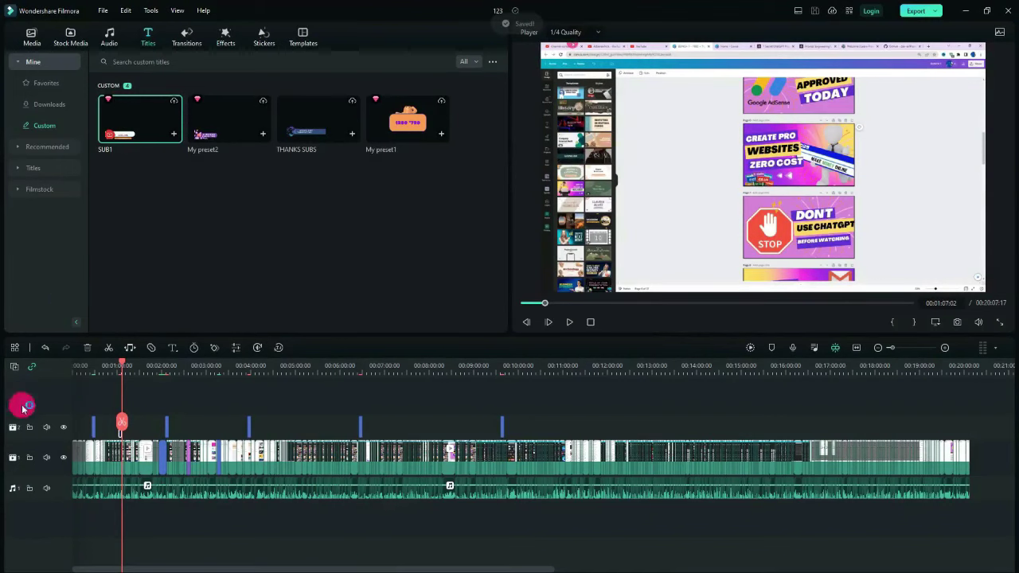
{"action": "left_click", "coordinate": [151, 398]}
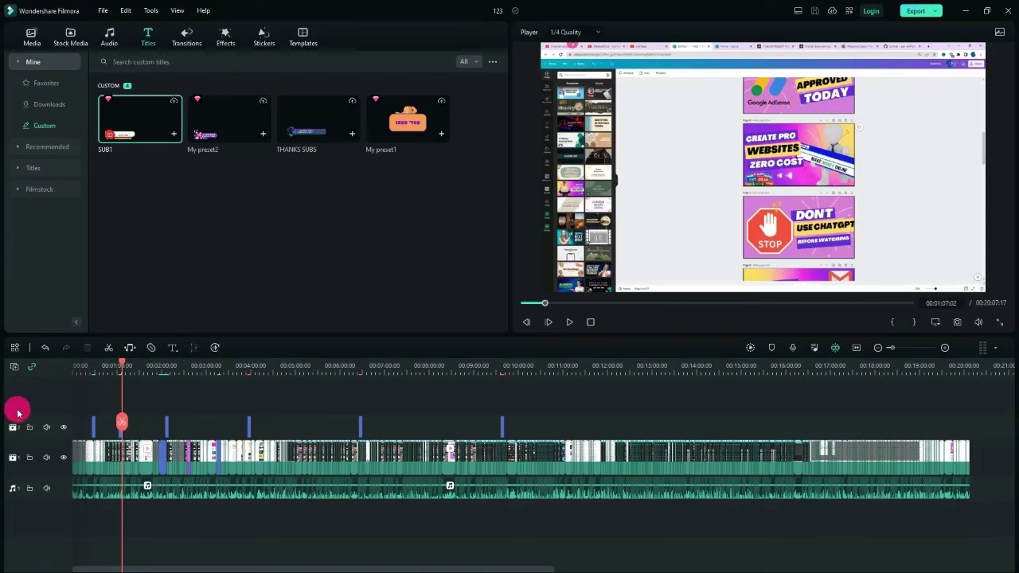
{"action": "key", "text": "Home"}
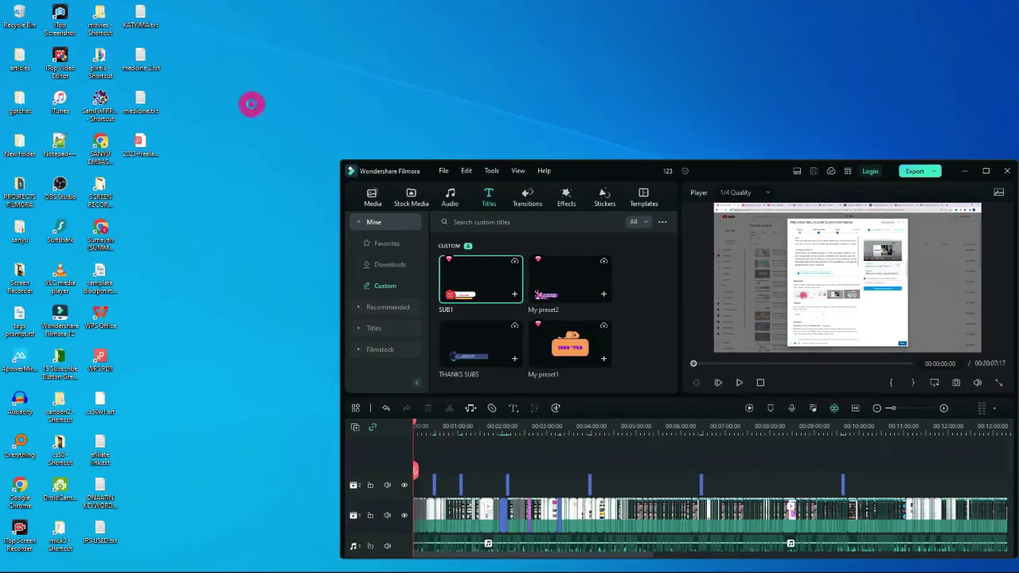
- Switch to the Windows desktop and open Task Manager
{"action": "right_click", "coordinate": [251, 105]}
{"action": "left_click", "coordinate": [266, 109]}
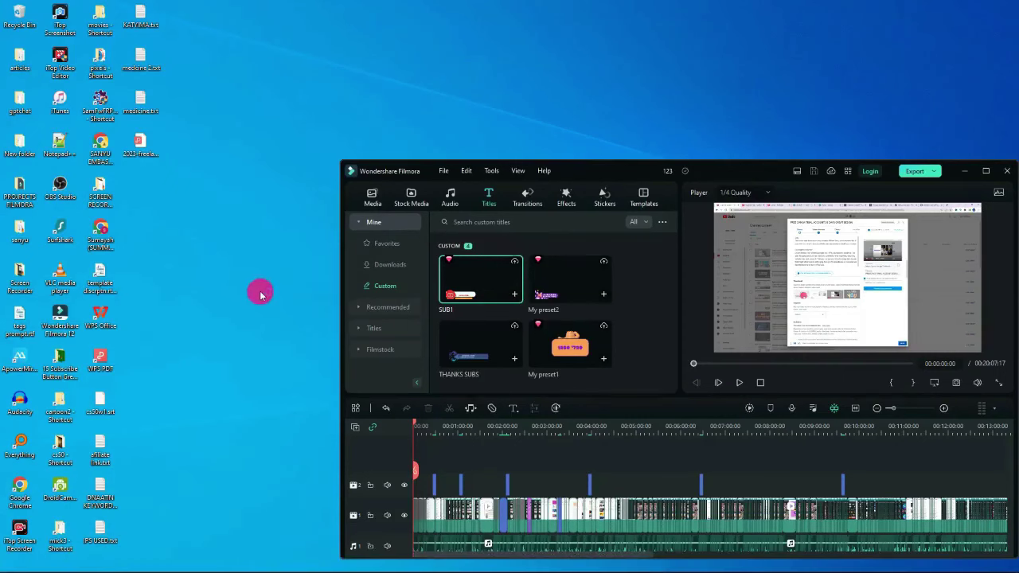
{"action": "key", "text": "ctrl+shift+Escape"}
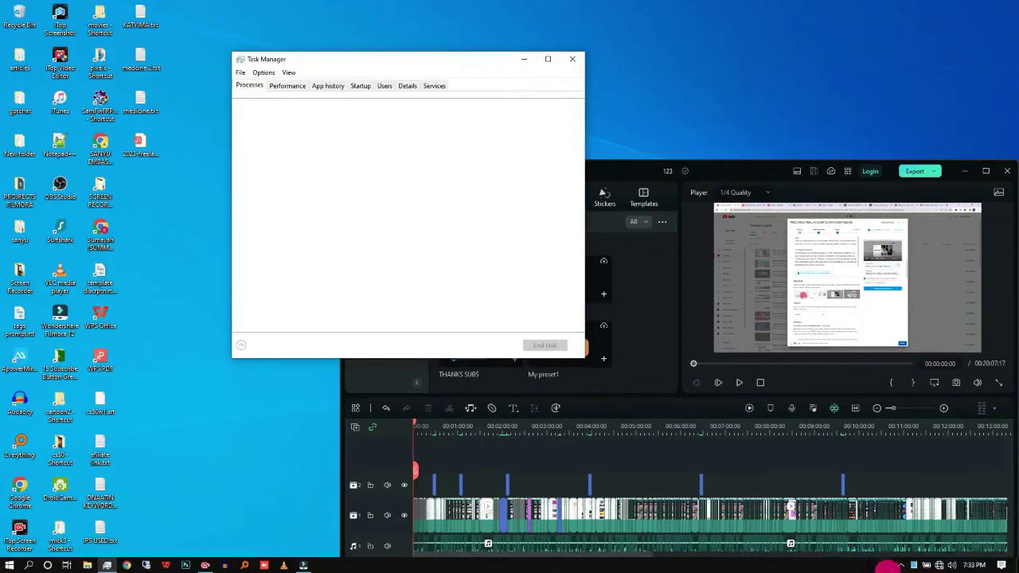
- Move the Task Manager window aside and check the CPU and memory usage of the running processes
{"action": "left_click", "coordinate": [900, 565]}
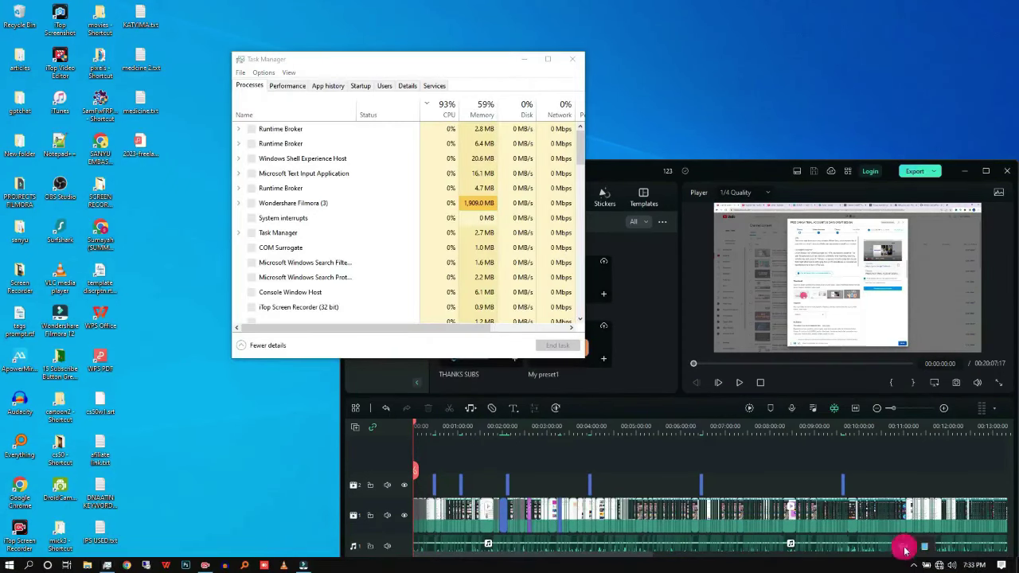
{"action": "left_click", "coordinate": [416, 64]}
{"action": "left_click_drag", "start_coordinate": [415, 63], "coordinate": [243, 39]}
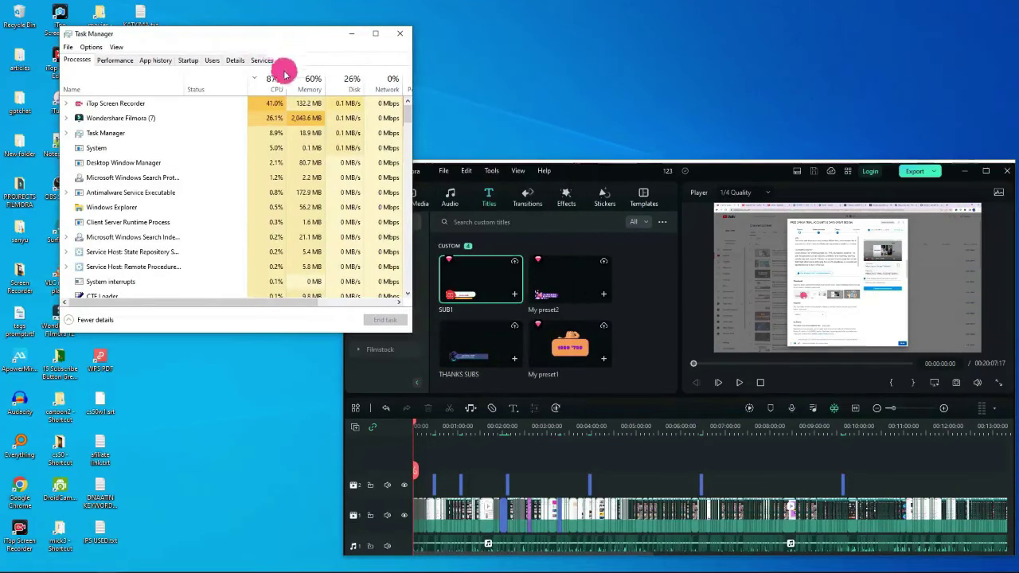
{"action": "scroll", "coordinate": [268, 85], "scroll_direction": "down", "scroll_amount": 4}
{"action": "scroll", "coordinate": [268, 85], "scroll_direction": "up", "scroll_amount": 5}
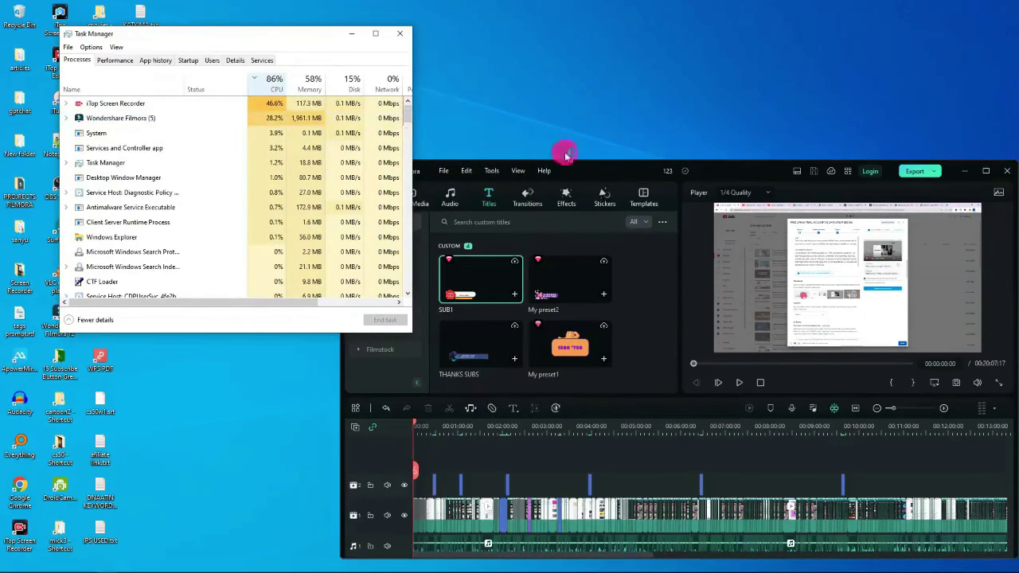
- Switch back to the Wondershare Filmora project window and maximize it
{"action": "left_click", "coordinate": [637, 170]}
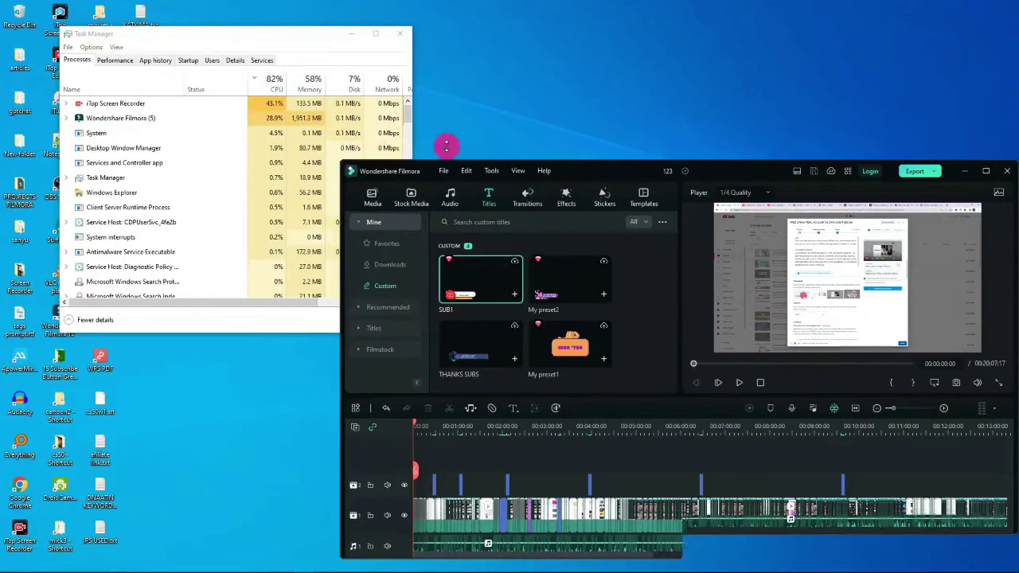
{"action": "left_click_drag", "start_coordinate": [445, 159], "coordinate": [521, 136]}
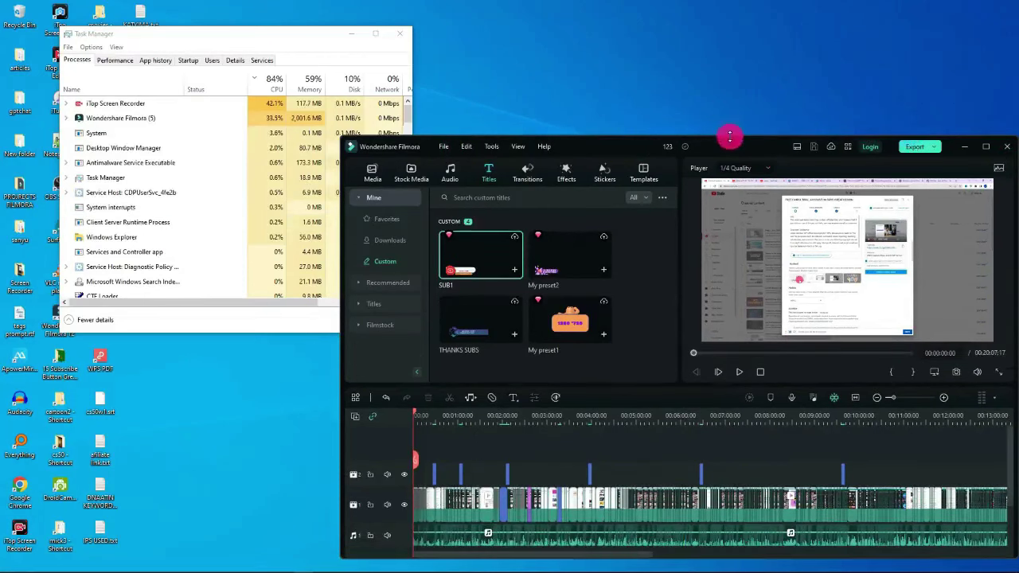
{"action": "left_click_drag", "start_coordinate": [734, 141], "coordinate": [557, 111]}
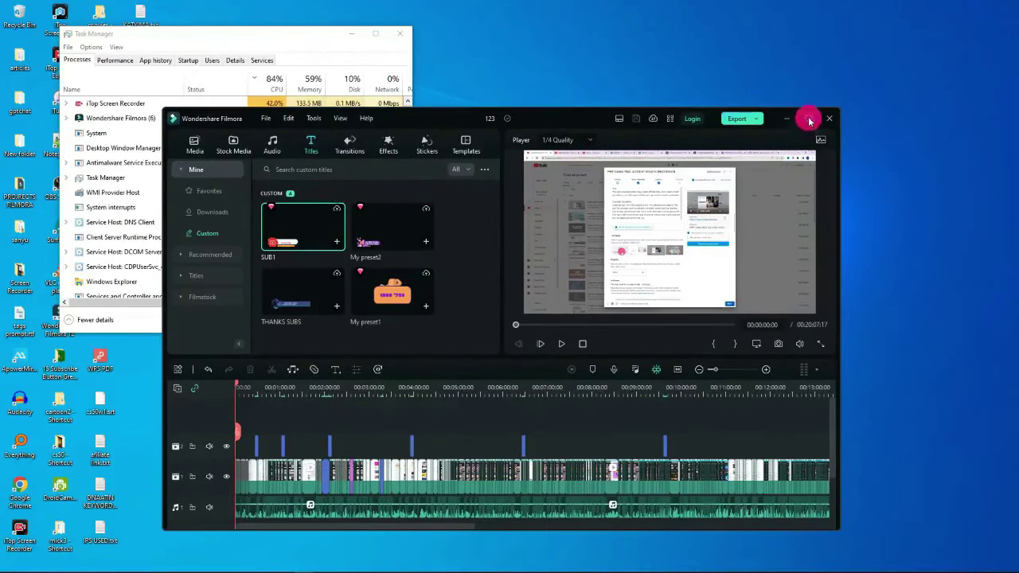
{"action": "left_click", "coordinate": [809, 121]}
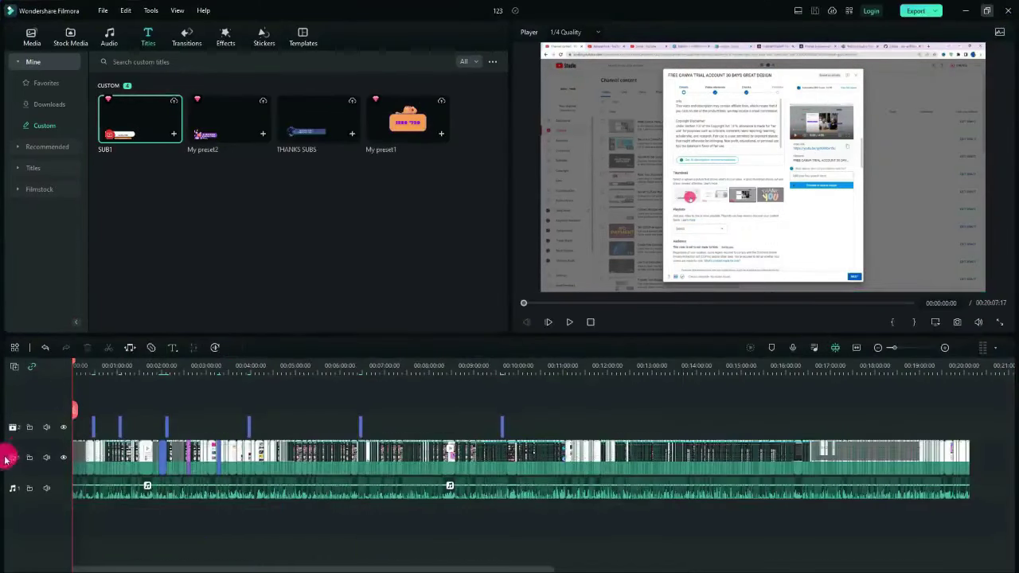
- Look through the personal audio downloads and favorites, and open the My music collection
{"action": "left_click", "coordinate": [116, 48]}
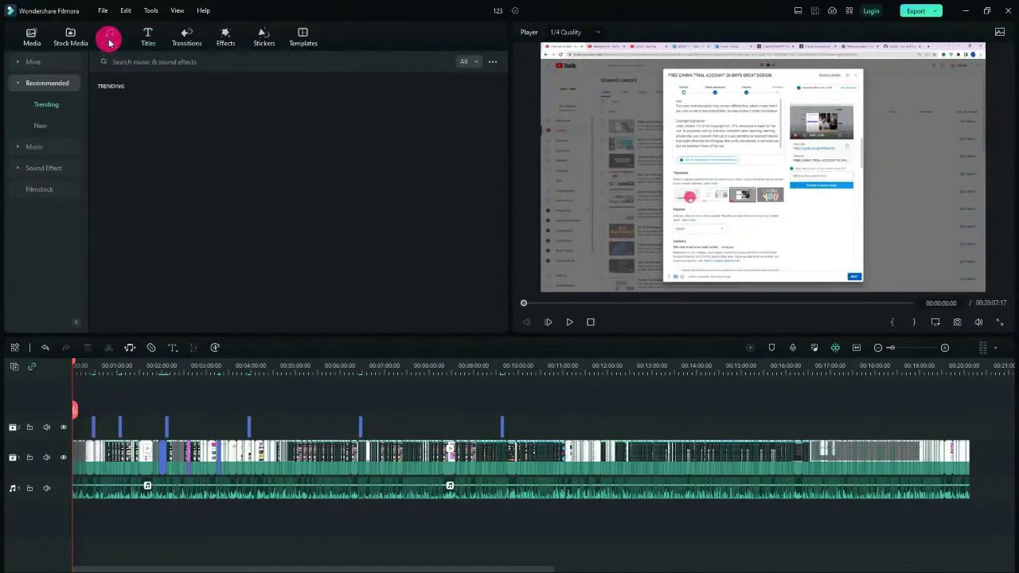
{"action": "left_click", "coordinate": [37, 65]}
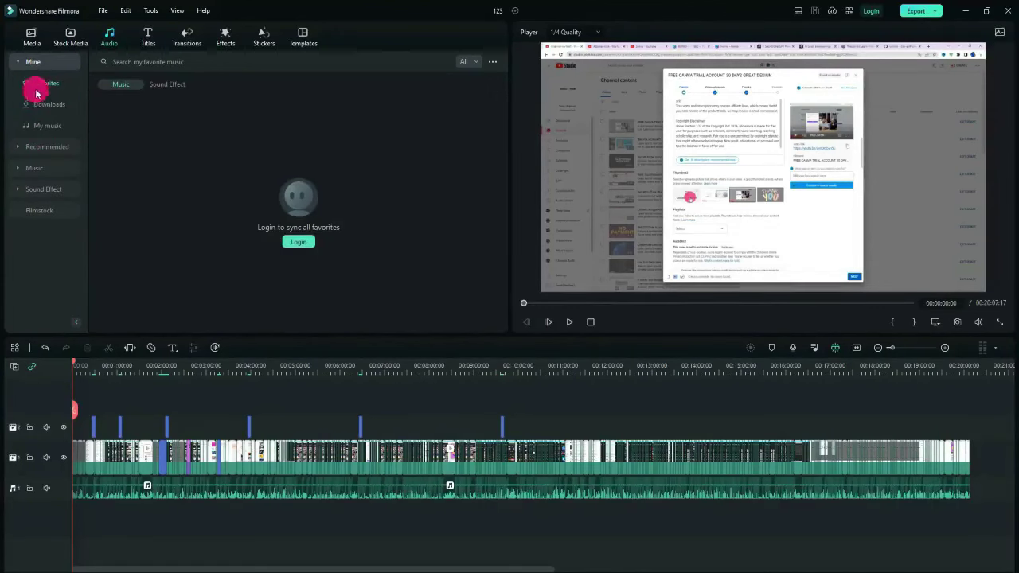
{"action": "left_click", "coordinate": [45, 120]}
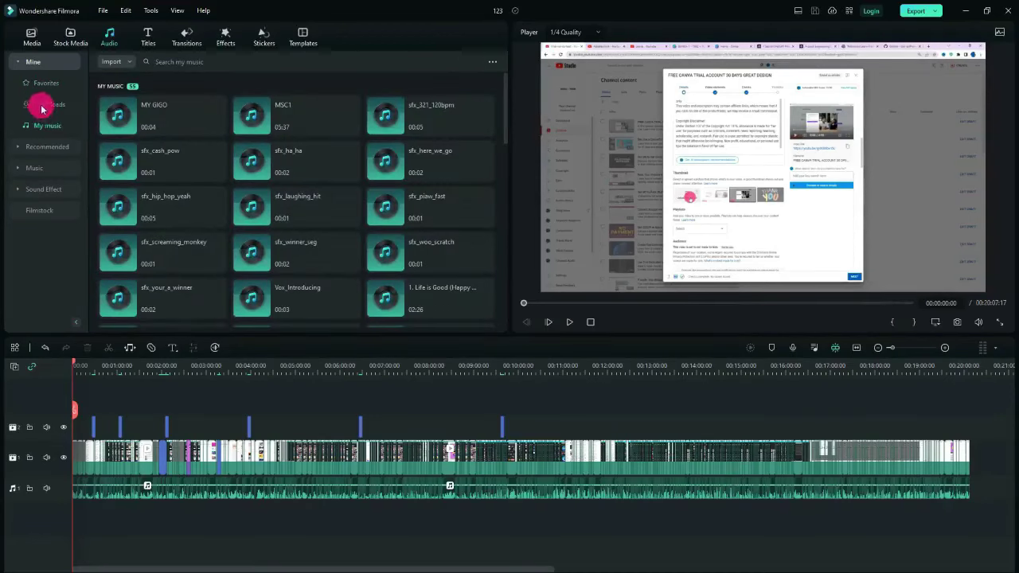
{"action": "left_click", "coordinate": [41, 107]}
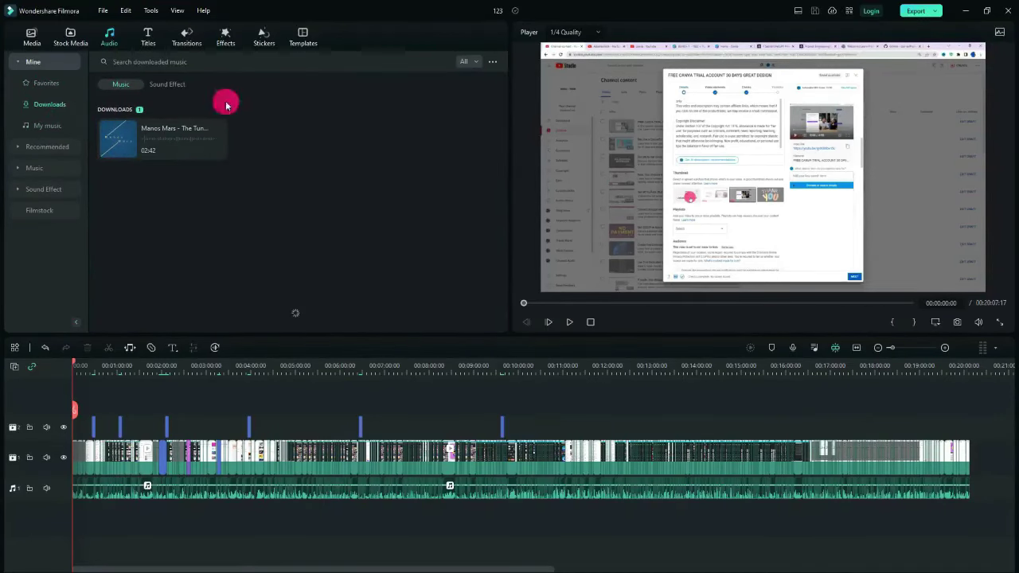
{"action": "left_click", "coordinate": [41, 84]}
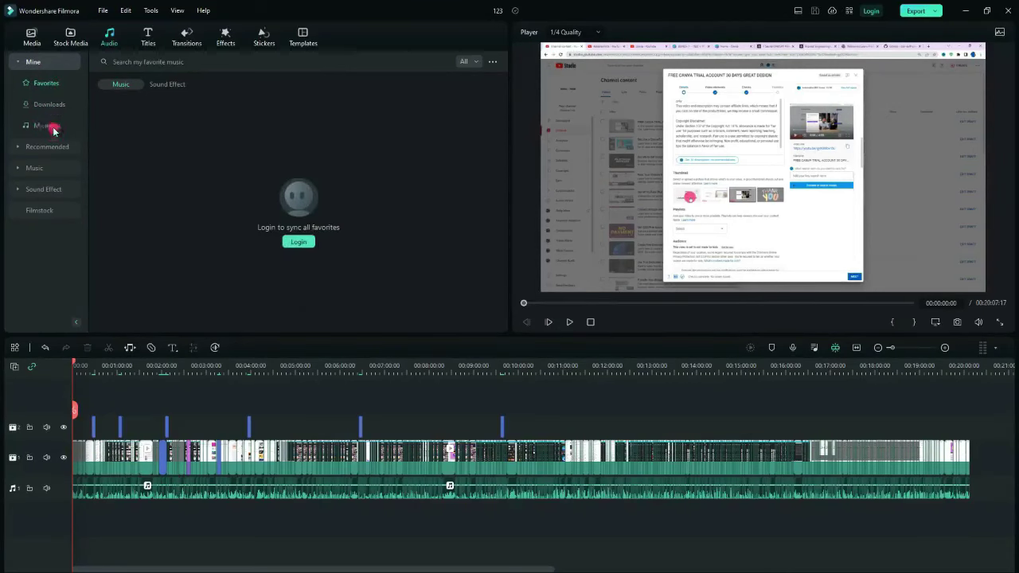
{"action": "left_click", "coordinate": [52, 128]}
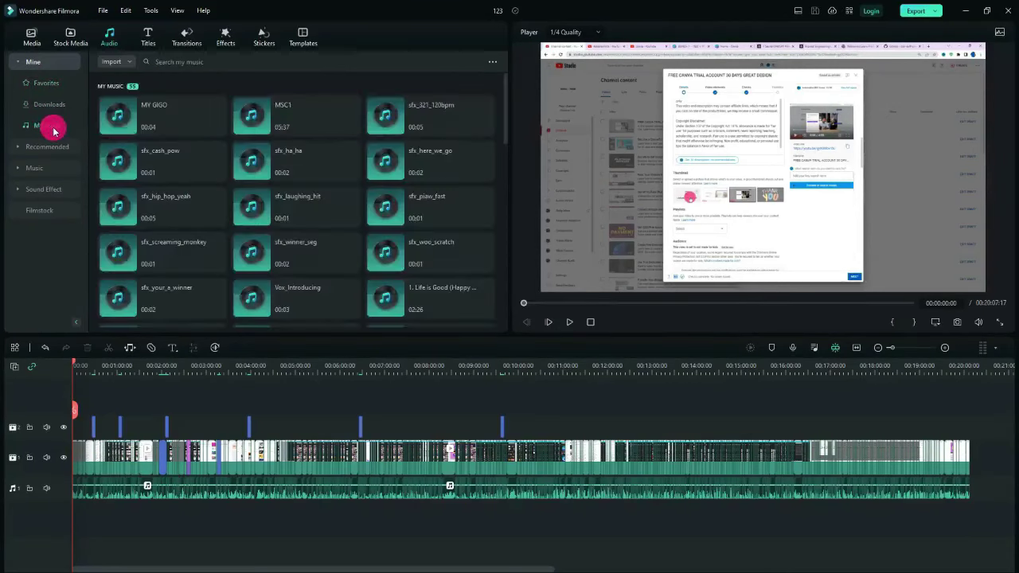
- Search the My music collection for "tonight", and shorten the search to "toni"
{"action": "left_click", "coordinate": [455, 63]}
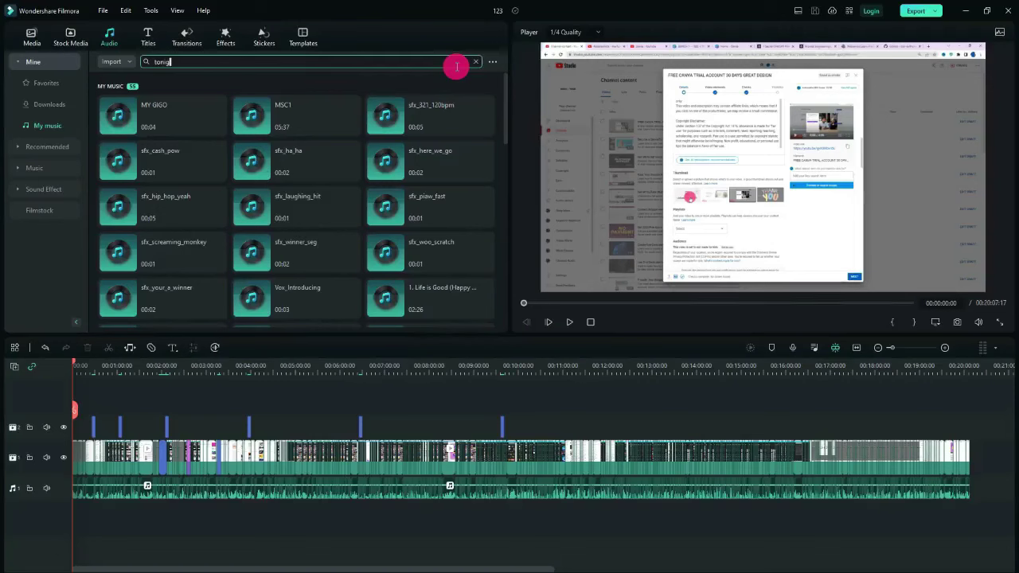
{"action": "type", "text": "tonight"}
{"action": "key", "text": "Return"}
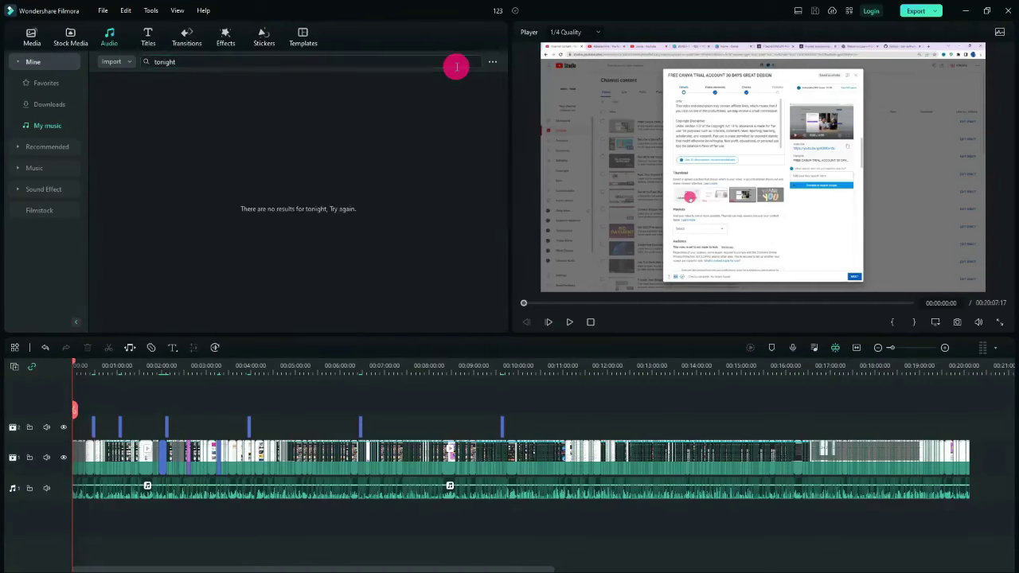
{"action": "left_click", "coordinate": [190, 61]}
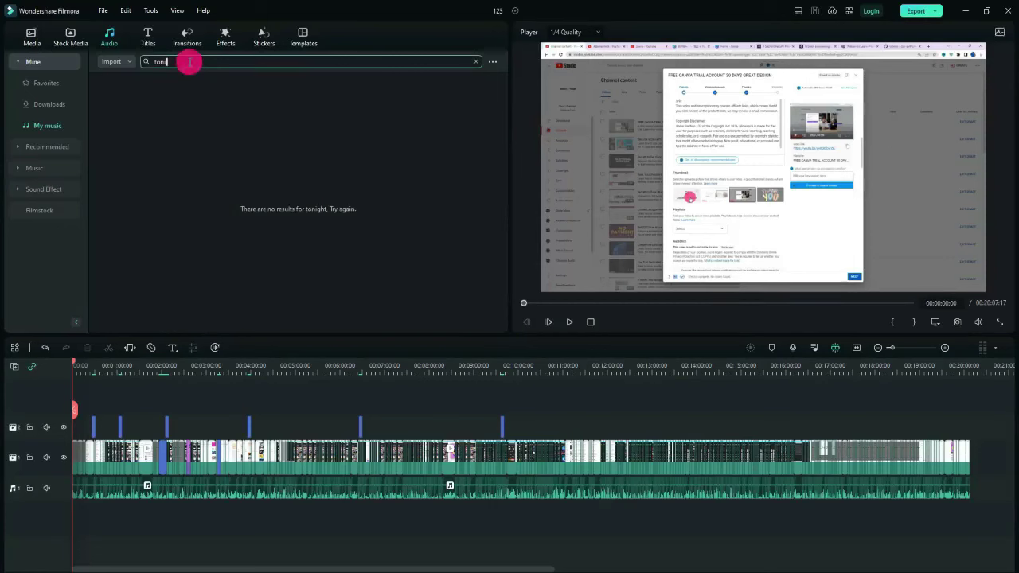
{"action": "key", "text": "Return"}
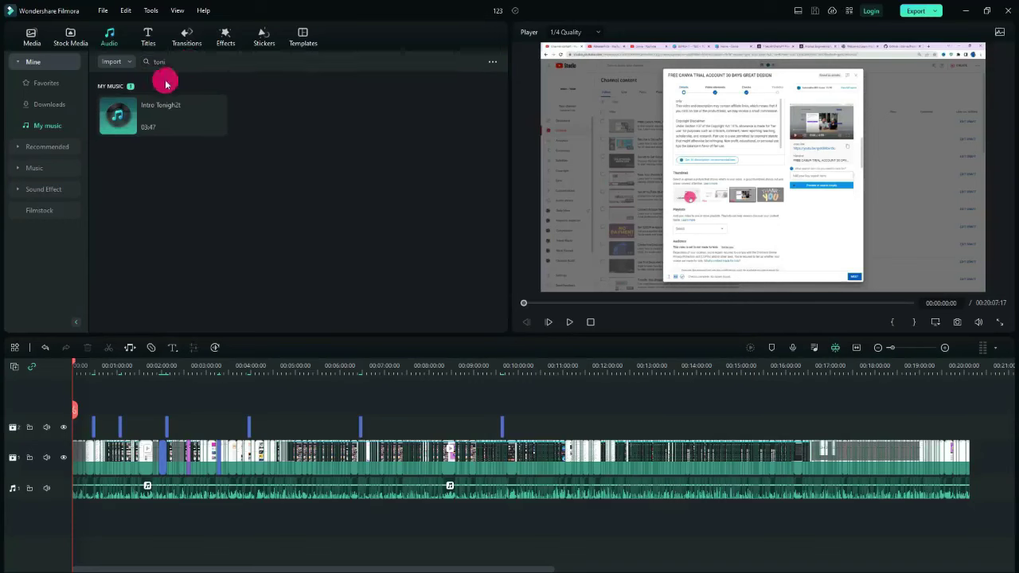
- Add the Intro Tonigh2t music on a second audio track, and undo an attempt to move it onto the first audio track
{"action": "left_click_drag", "start_coordinate": [156, 118], "coordinate": [71, 518]}
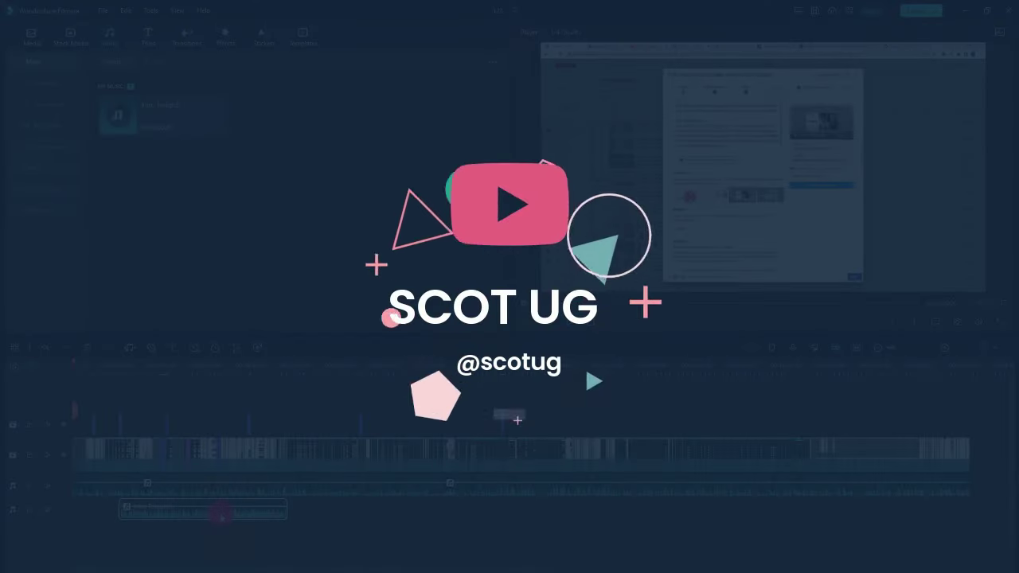
{"action": "key", "text": "space"}
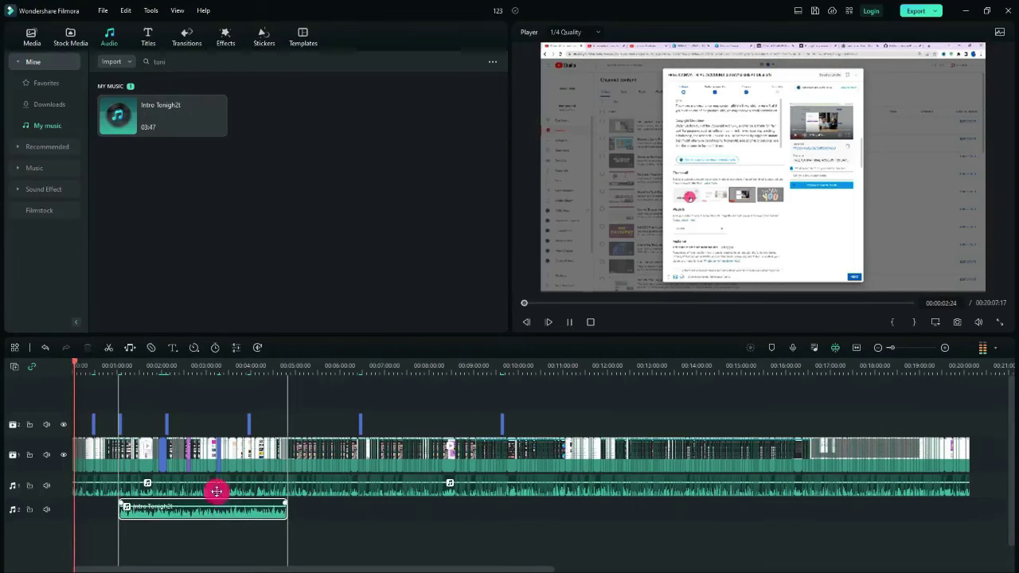
{"action": "left_click_drag", "start_coordinate": [203, 509], "coordinate": [203, 486]}
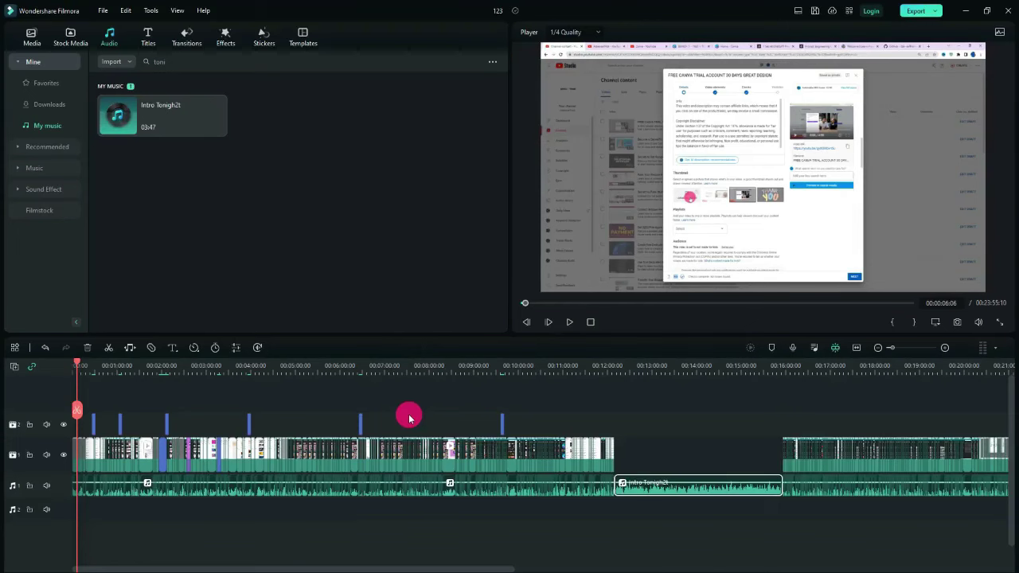
{"action": "key", "text": "ctrl+z"}
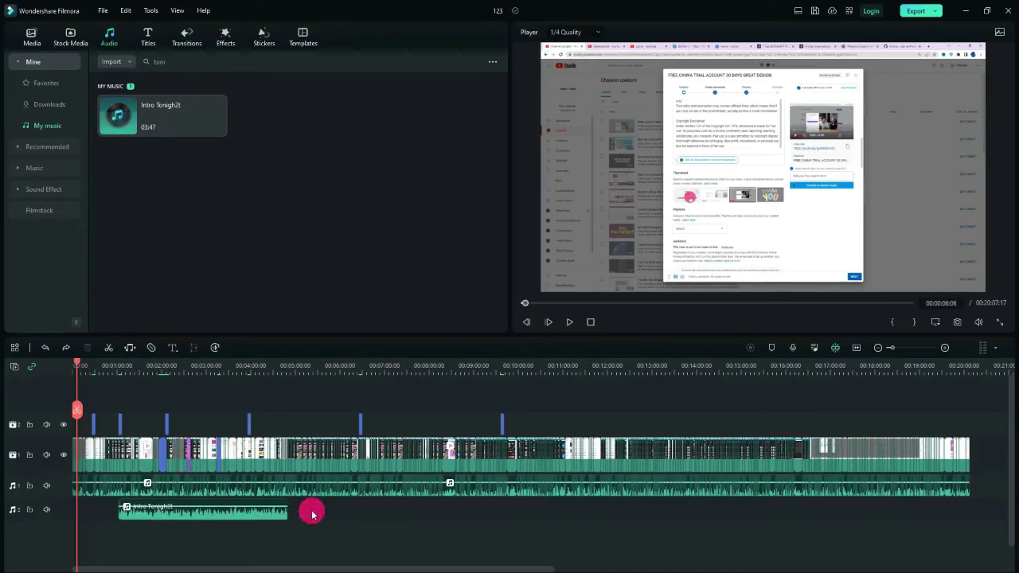
- Move the Intro Tonigh2t clip to the start of the second audio track and return the playhead to the timeline start
{"action": "left_click", "coordinate": [244, 521]}
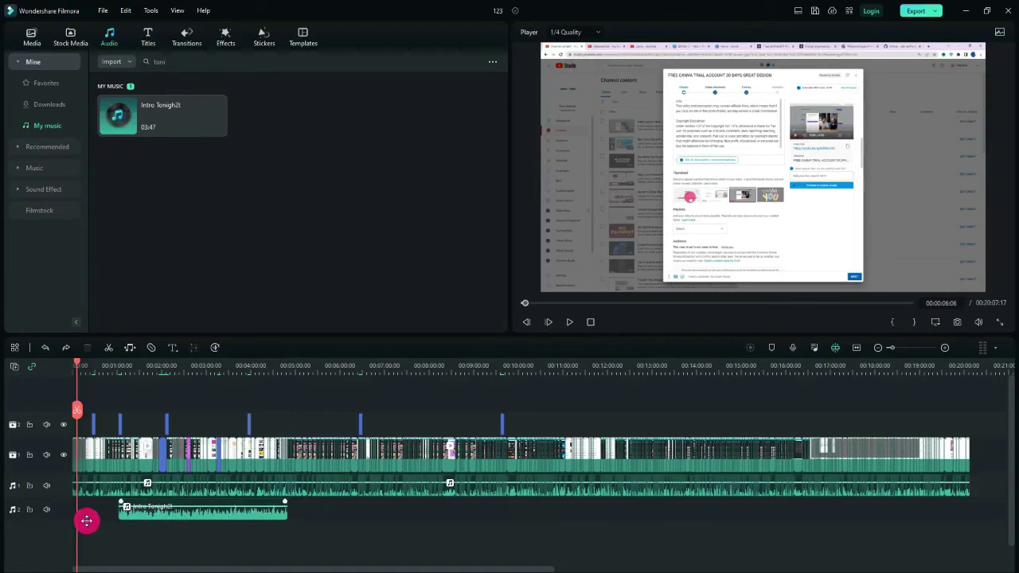
{"action": "left_click_drag", "start_coordinate": [86, 520], "coordinate": [95, 523]}
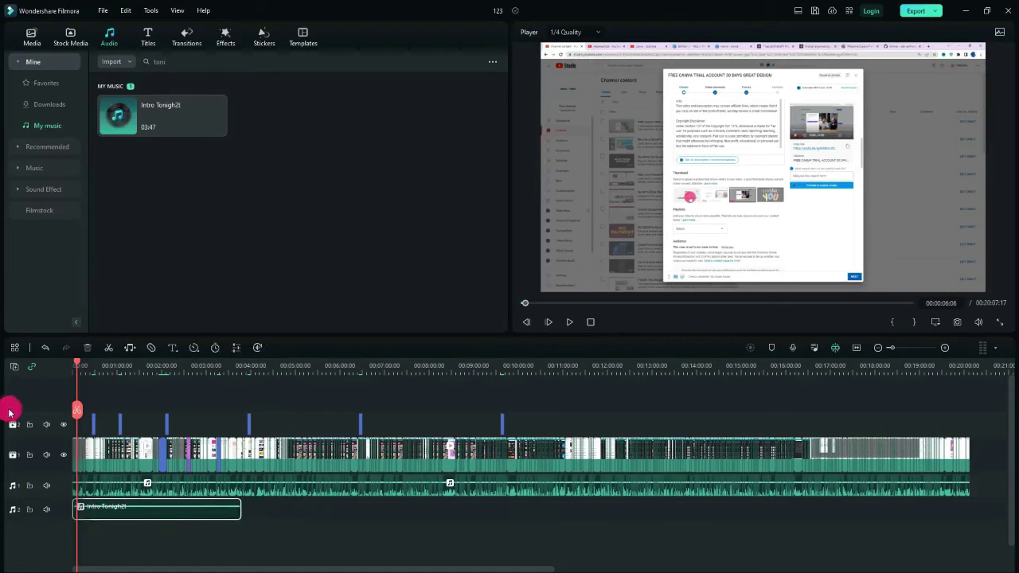
{"action": "key", "text": "Home"}
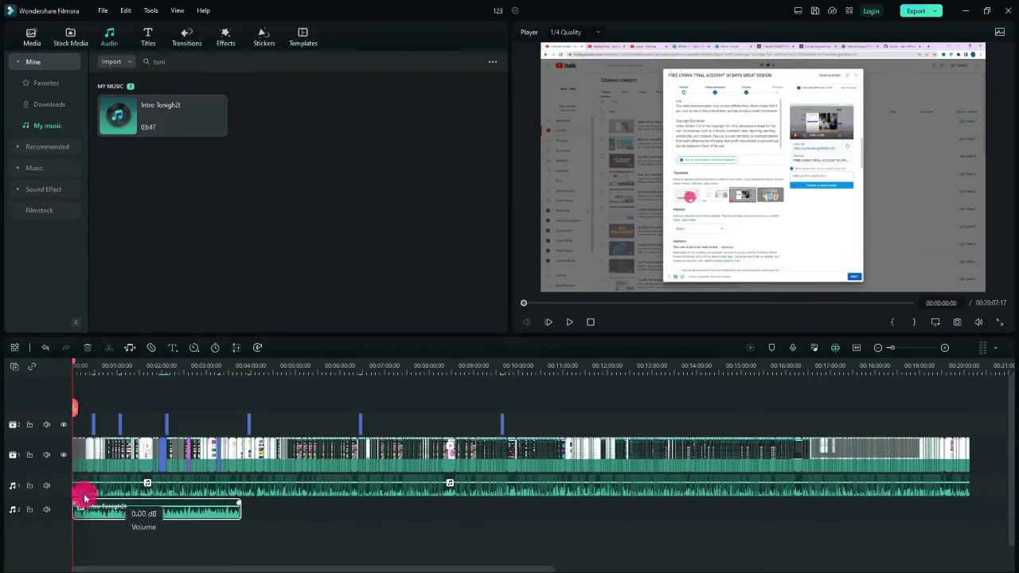
- Select the clips on both video tracks and the first audio track, and turn on Audio Ducking for them
{"action": "left_click", "coordinate": [977, 490]}
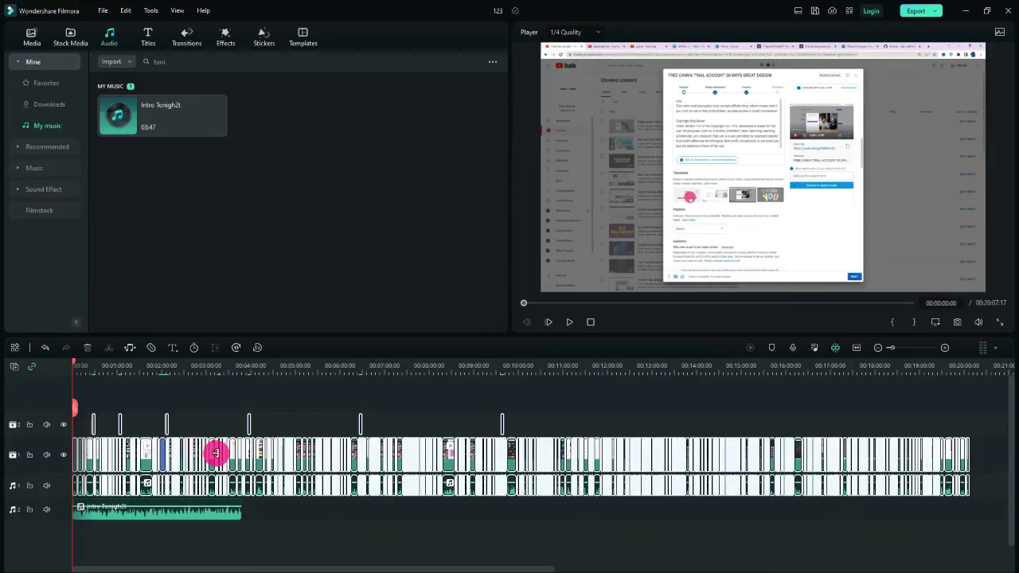
{"action": "left_click", "coordinate": [214, 453]}
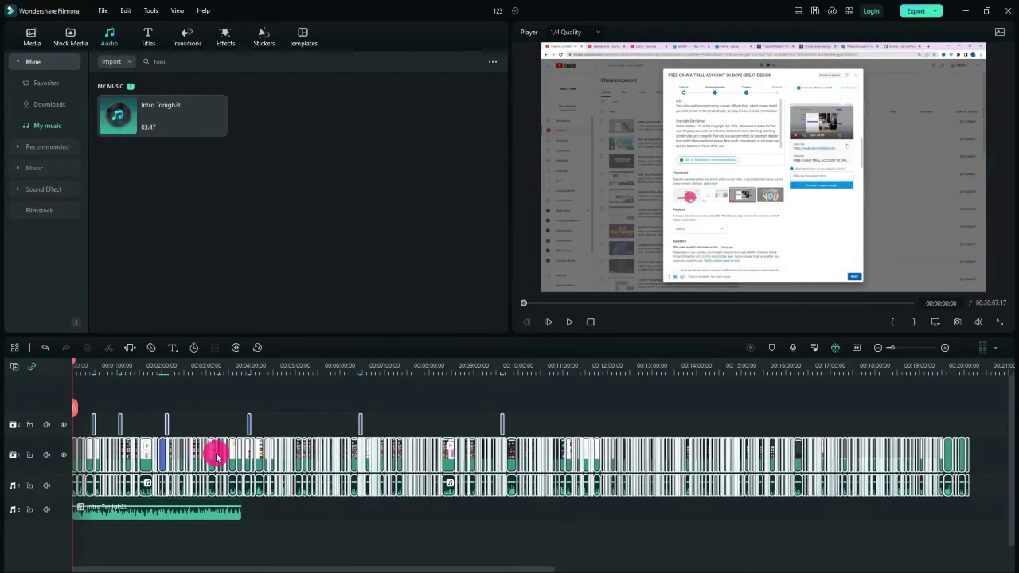
{"action": "left_click", "coordinate": [216, 455]}
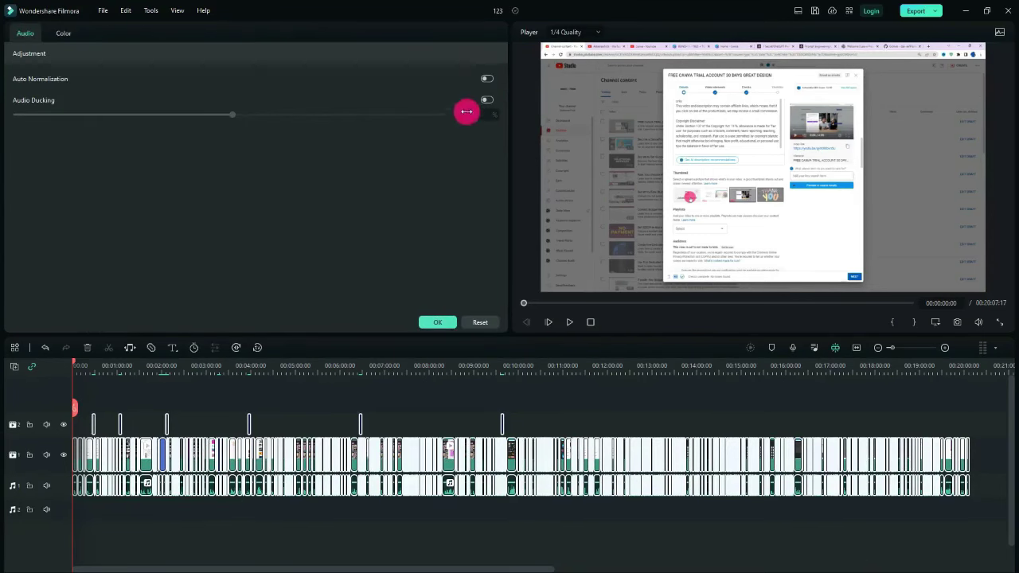
{"action": "left_click", "coordinate": [488, 100]}
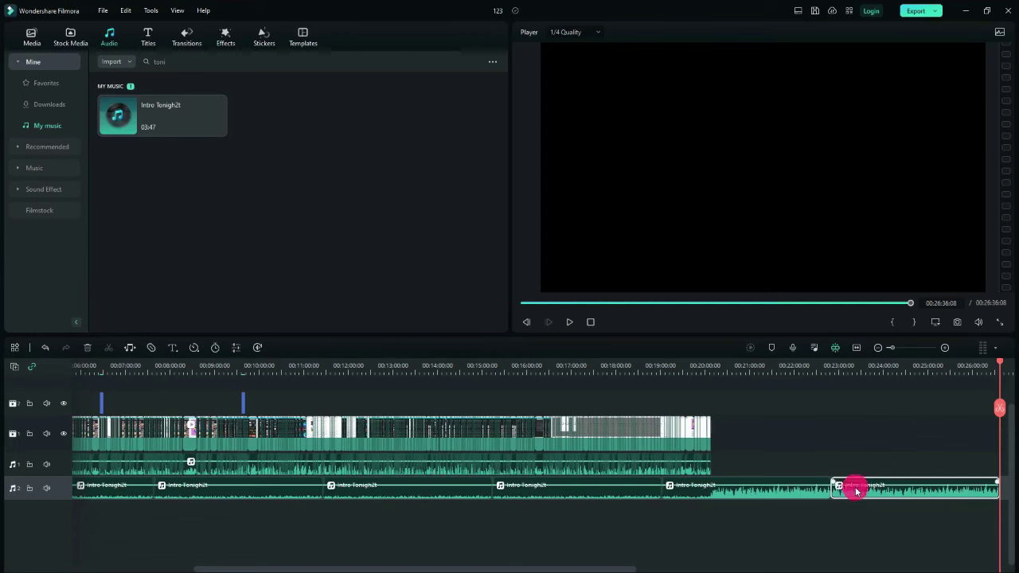
- Delete the surplus last copy of the Intro Tonigh2t music on the second audio track
{"action": "left_click", "coordinate": [792, 489]}
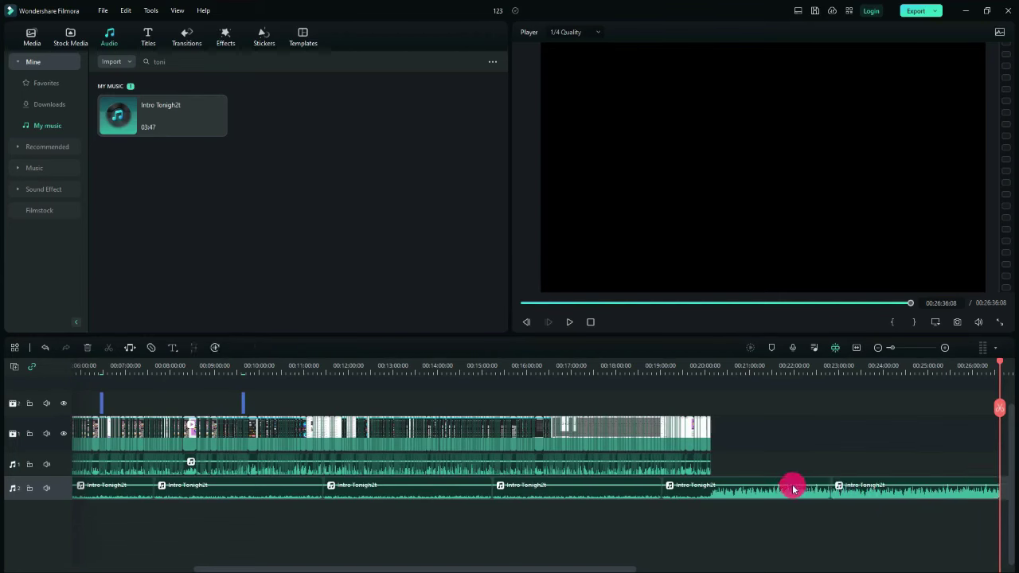
{"action": "left_click", "coordinate": [865, 497]}
{"action": "key", "text": "Delete"}
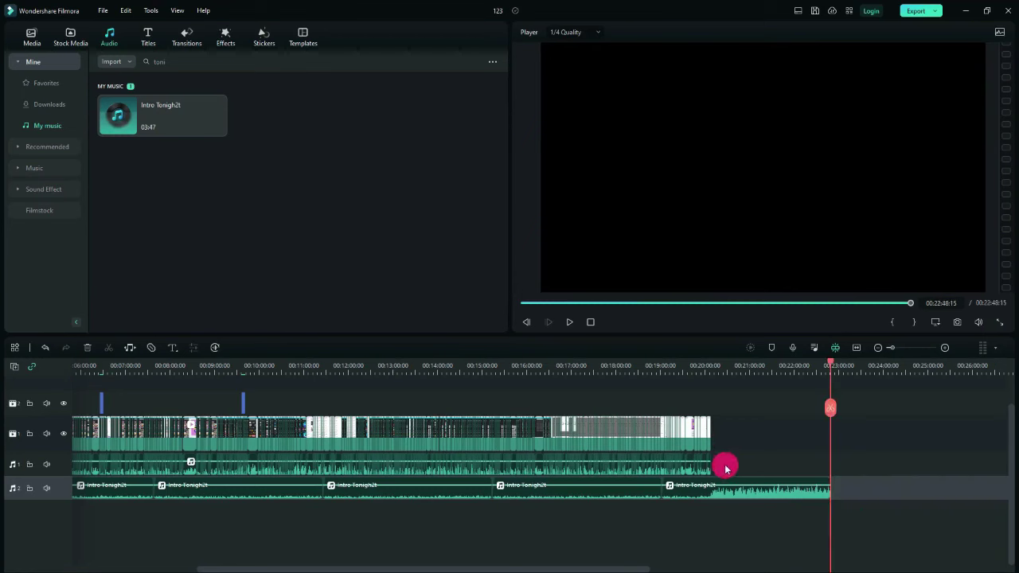
- Cut off the music past the video's end at 00:20:07:17 and return the playhead to the timeline start
{"action": "key", "text": "Up"}
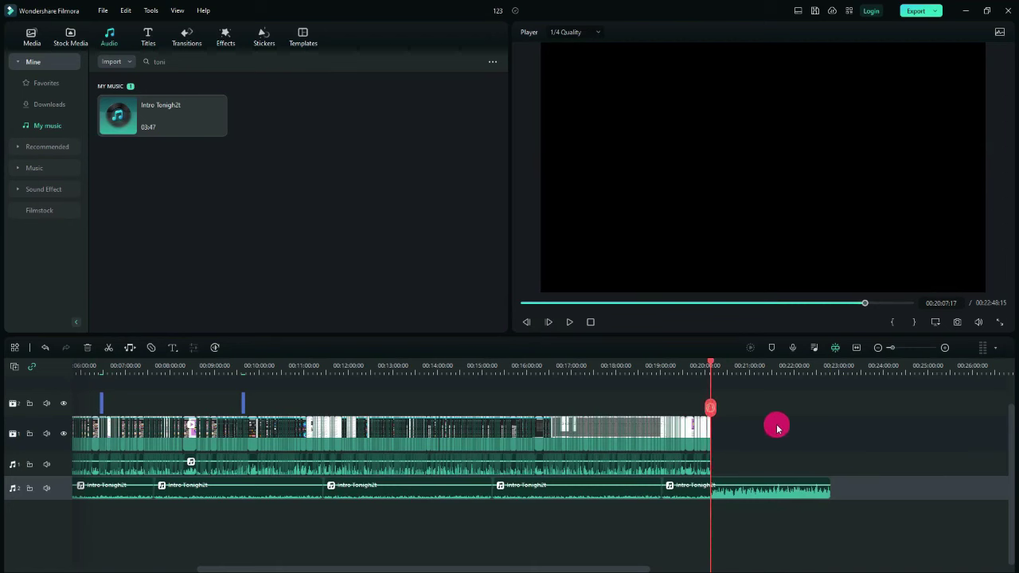
{"action": "key", "text": "ctrl+b"}
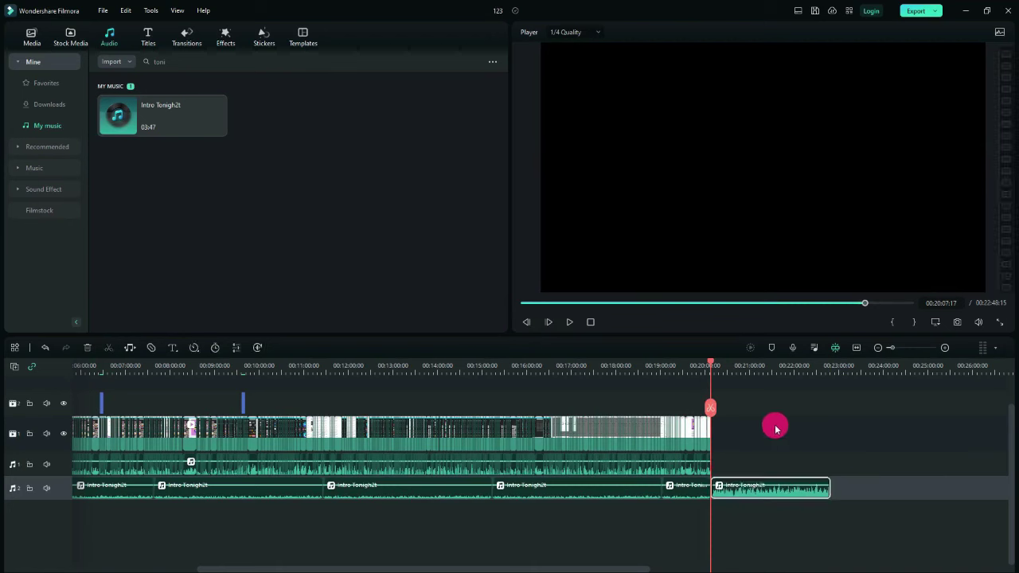
{"action": "key", "text": "Delete"}
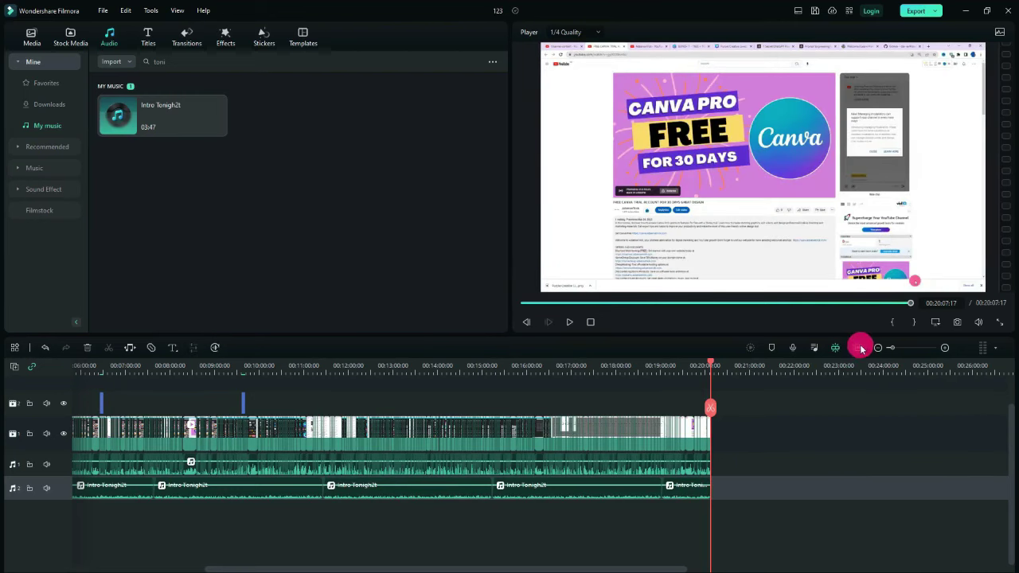
{"action": "scroll", "coordinate": [796, 366], "scroll_direction": "left", "scroll_amount": 5}
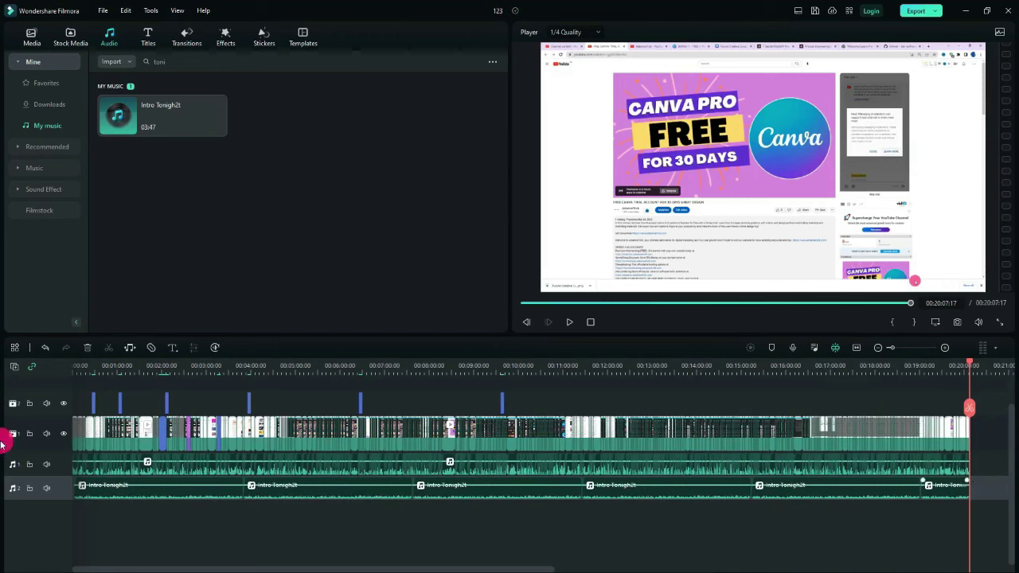
{"action": "key", "text": "Home"}
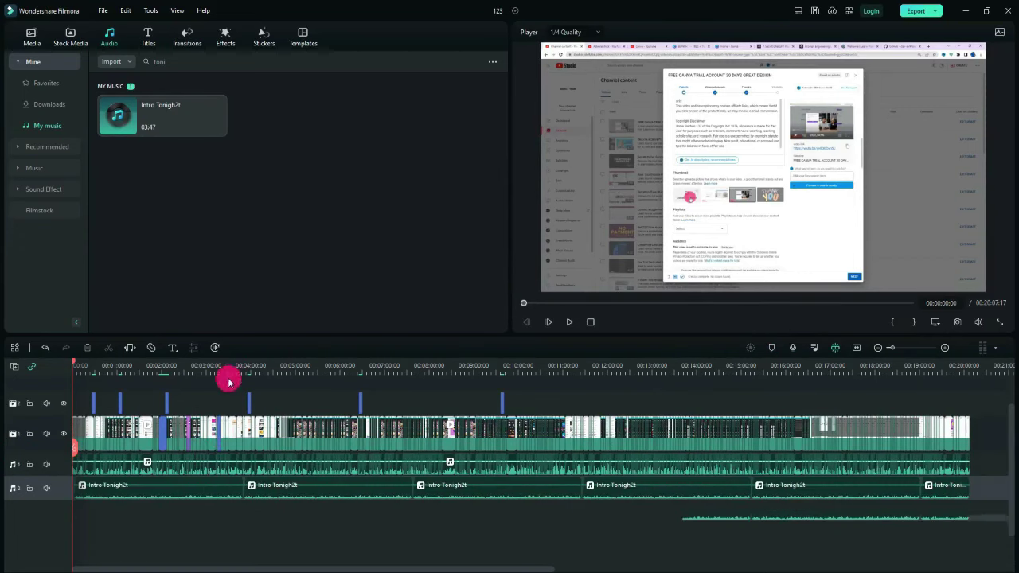
- Play the timeline from its start to check the Intro Tonigh2t background music under the voice, and pause after about 23 seconds
{"action": "scroll", "coordinate": [228, 382], "scroll_direction": "up", "scroll_amount": 1}
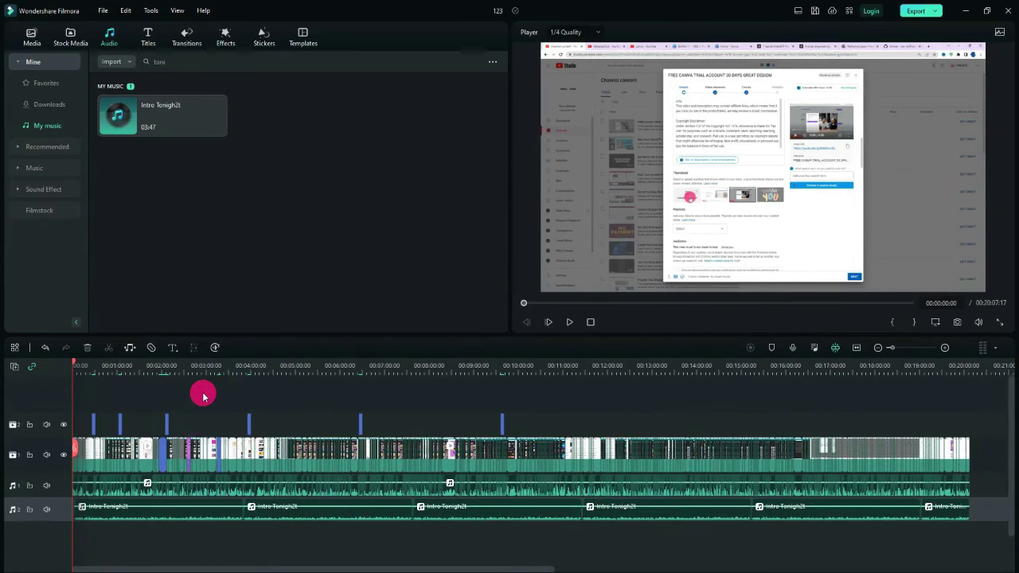
{"action": "key", "text": "space"}
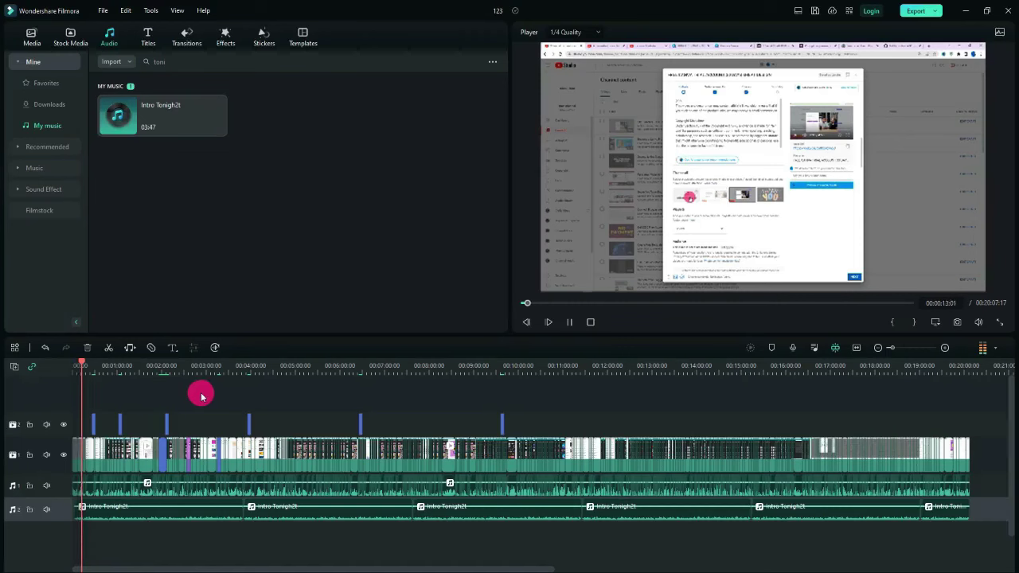
{"action": "scroll", "coordinate": [202, 396], "scroll_direction": "down", "scroll_amount": 1}
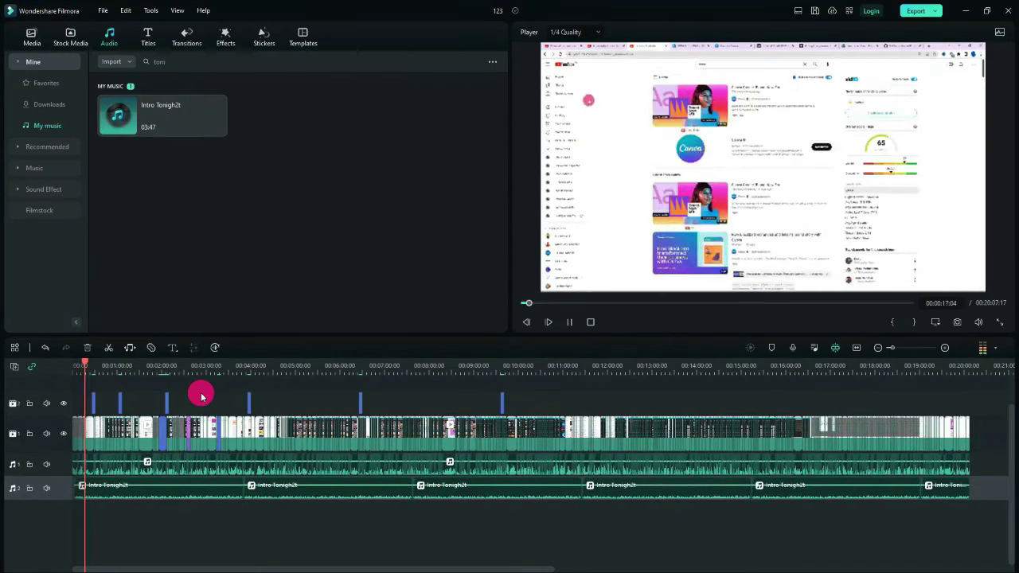
{"action": "scroll", "coordinate": [202, 396], "scroll_direction": "up", "scroll_amount": 1}
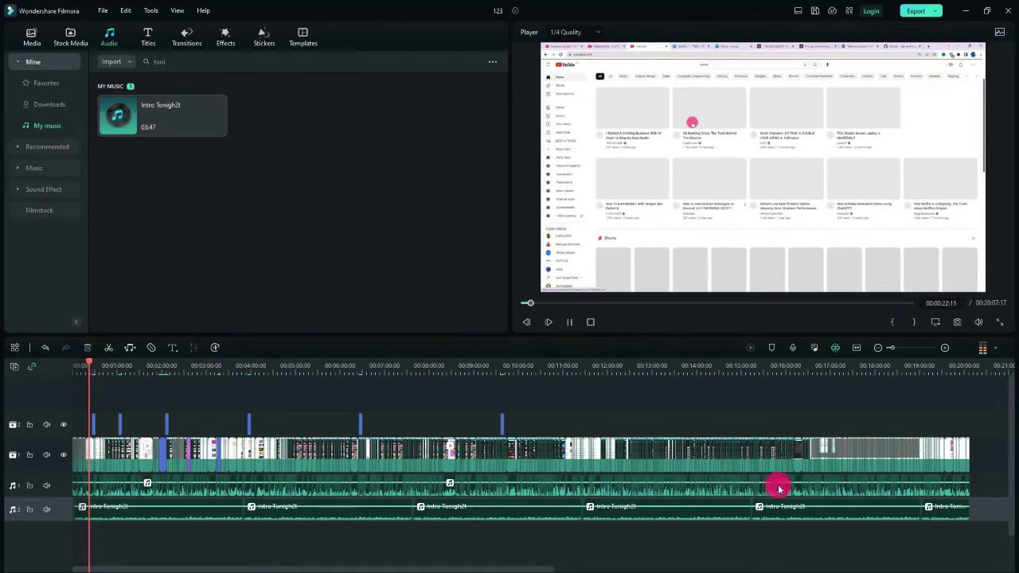
{"action": "key", "text": "space"}
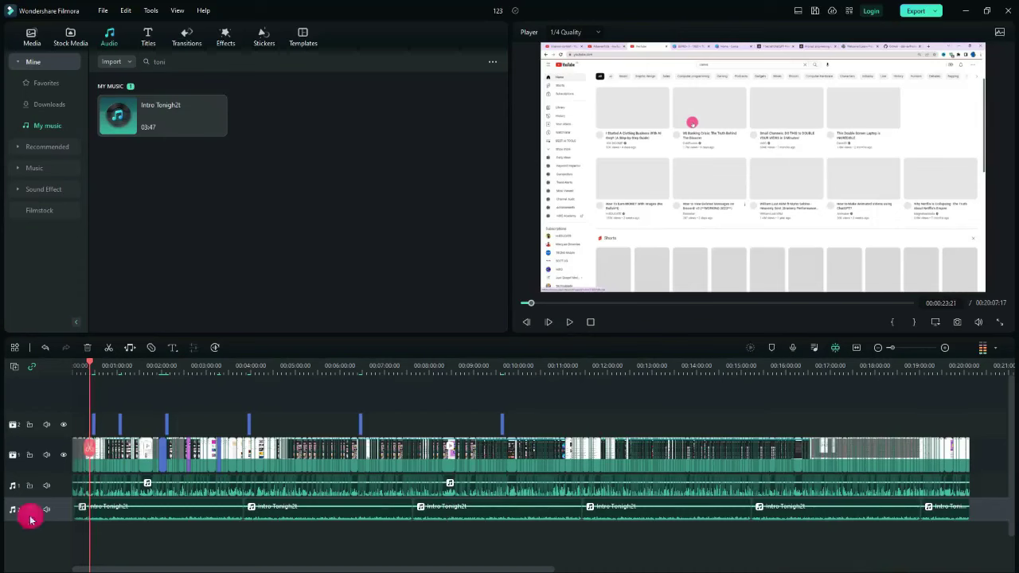
- Mute the music on the second audio track and export the project's audio locally as MP3 with Preset 2, named 123, to F:/EXPORTS
{"action": "left_click", "coordinate": [45, 511]}
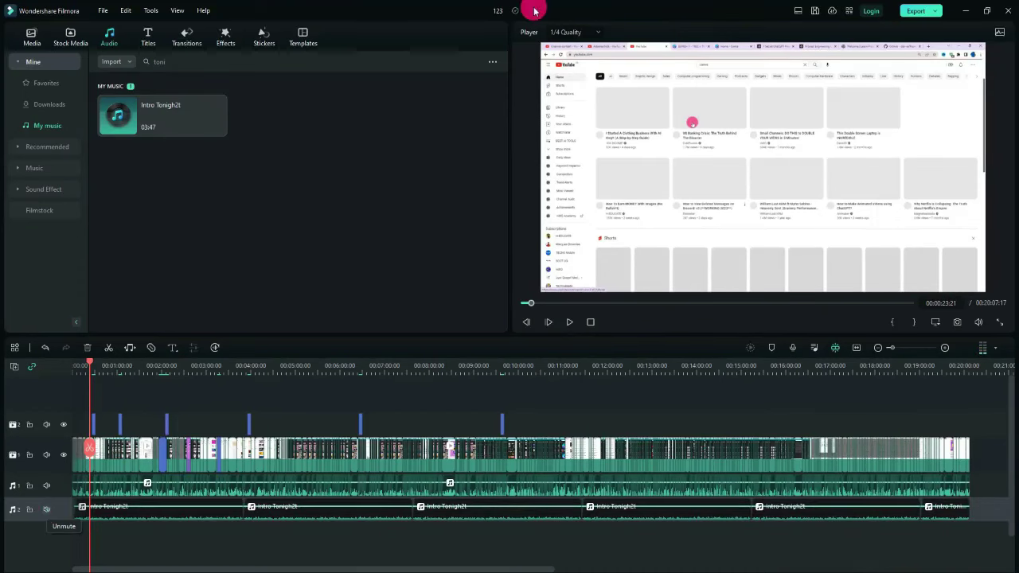
{"action": "left_click", "coordinate": [909, 16]}
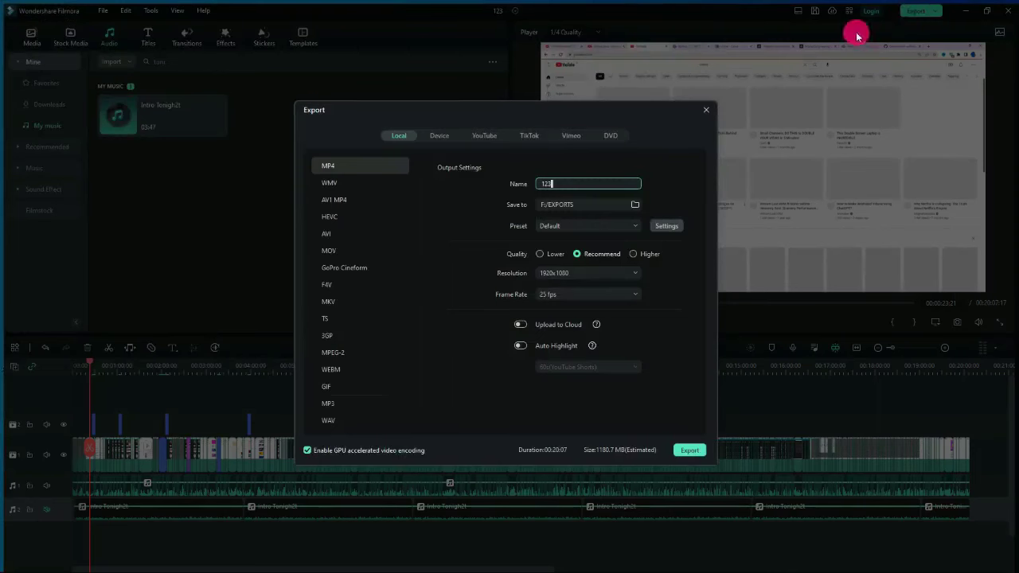
{"action": "left_click", "coordinate": [338, 404]}
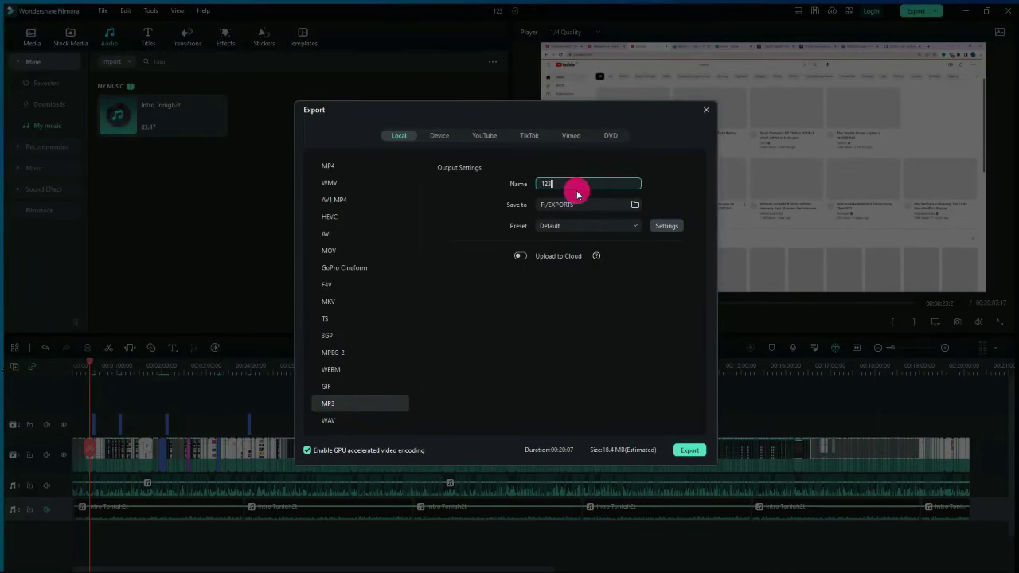
{"action": "left_click", "coordinate": [617, 229]}
{"action": "left_click", "coordinate": [570, 265]}
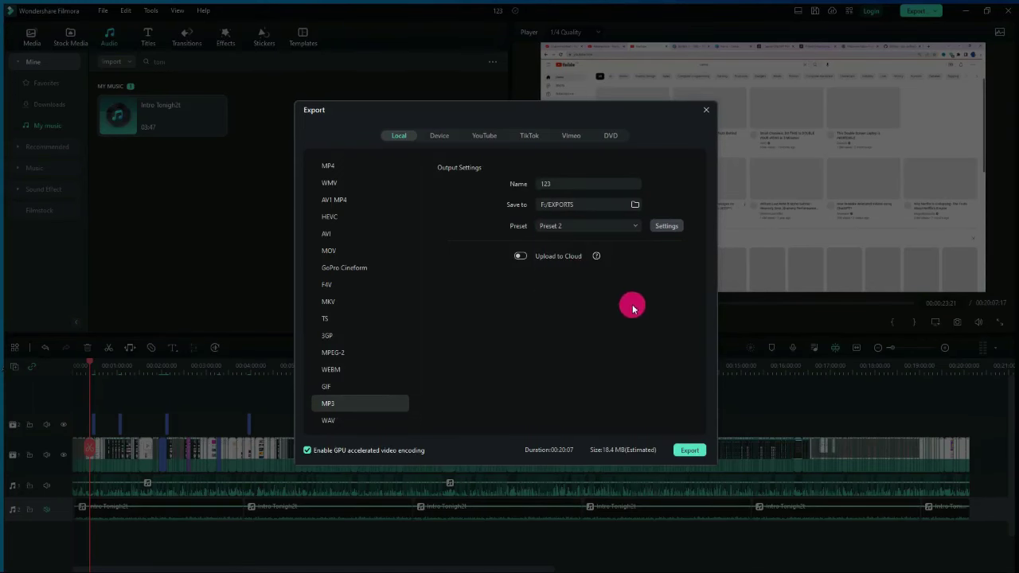
{"action": "left_click", "coordinate": [690, 451]}
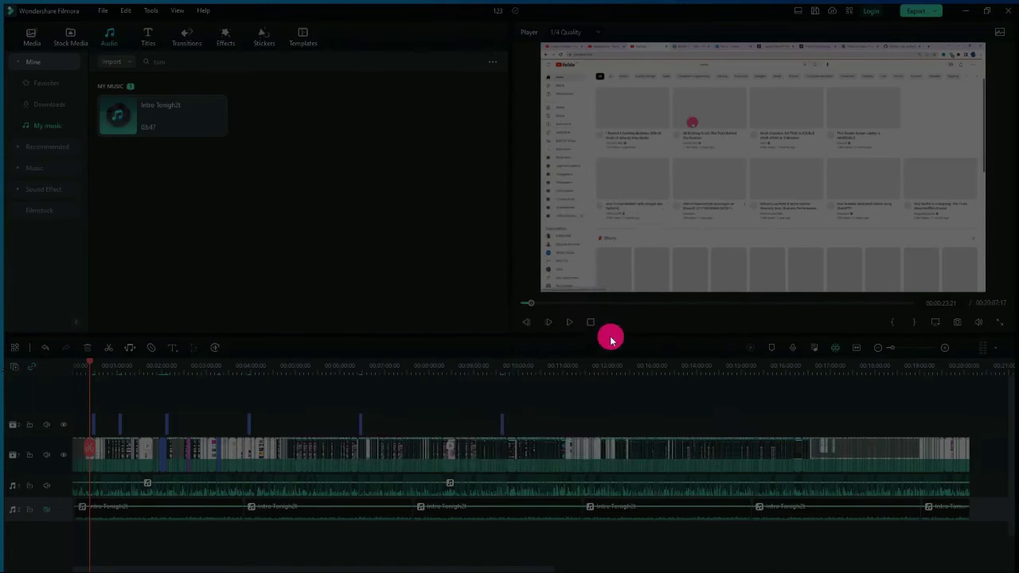